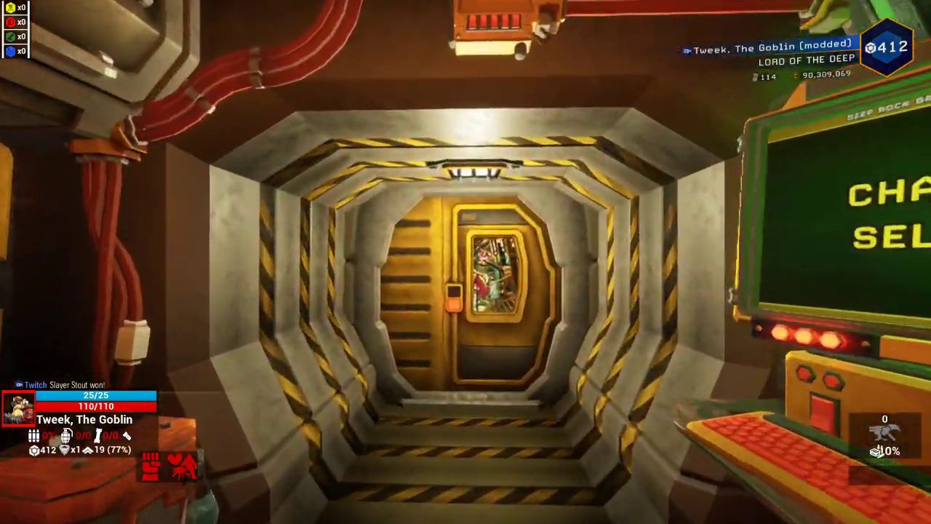
Open the modding list from the space rig and browse the active mods as far as Twitch Integration.
{"action": "key", "text": "w"}
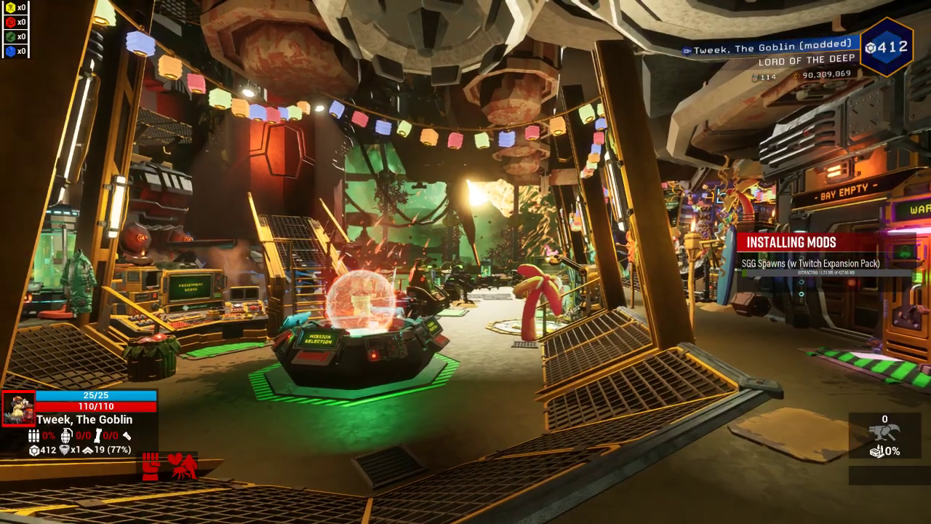
{"action": "key", "text": "w"}
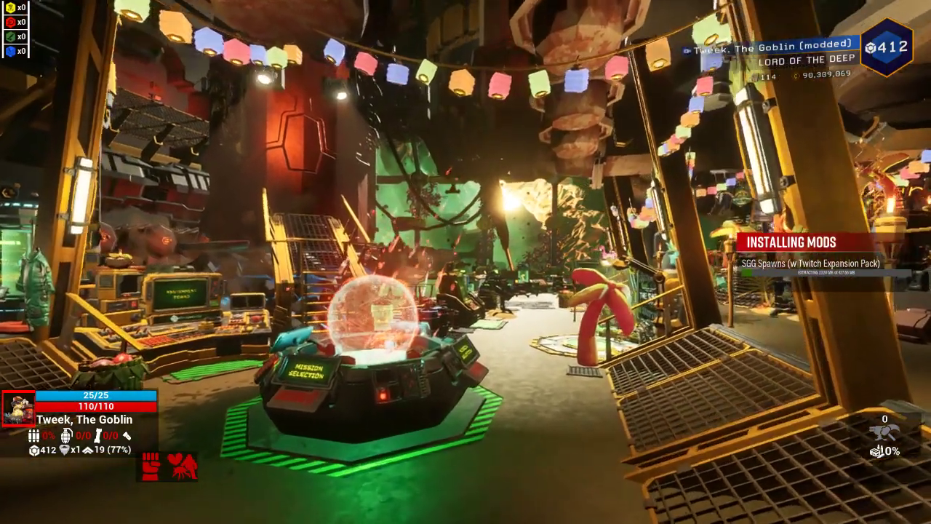
{"action": "key", "text": "w"}
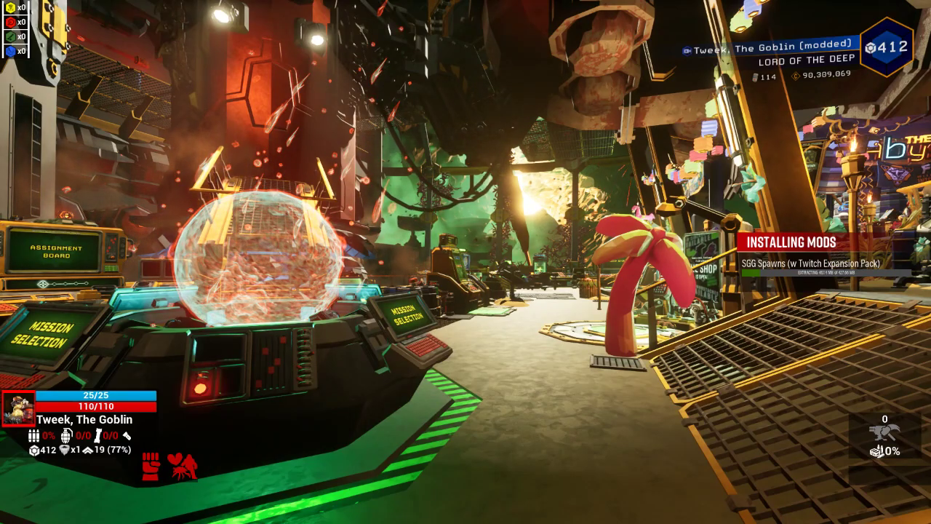
{"action": "key", "text": "Escape"}
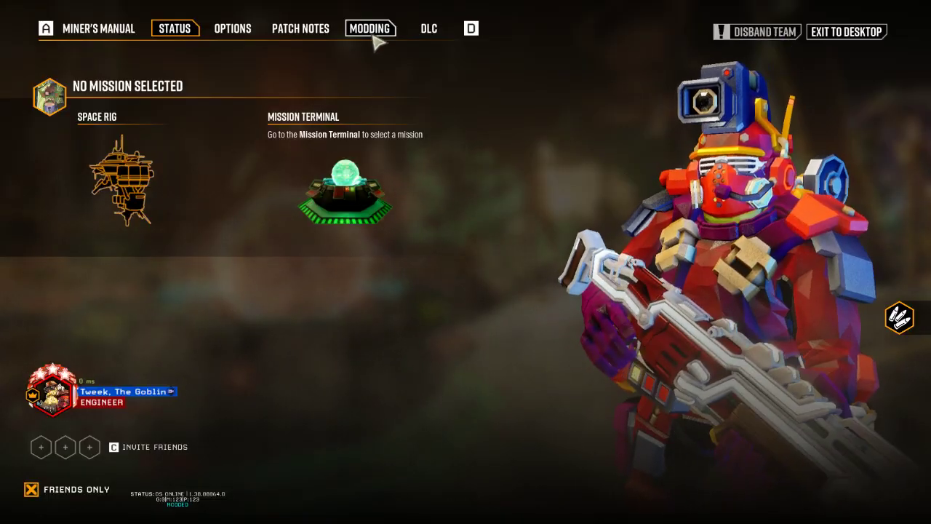
{"action": "left_click", "coordinate": [371, 30]}
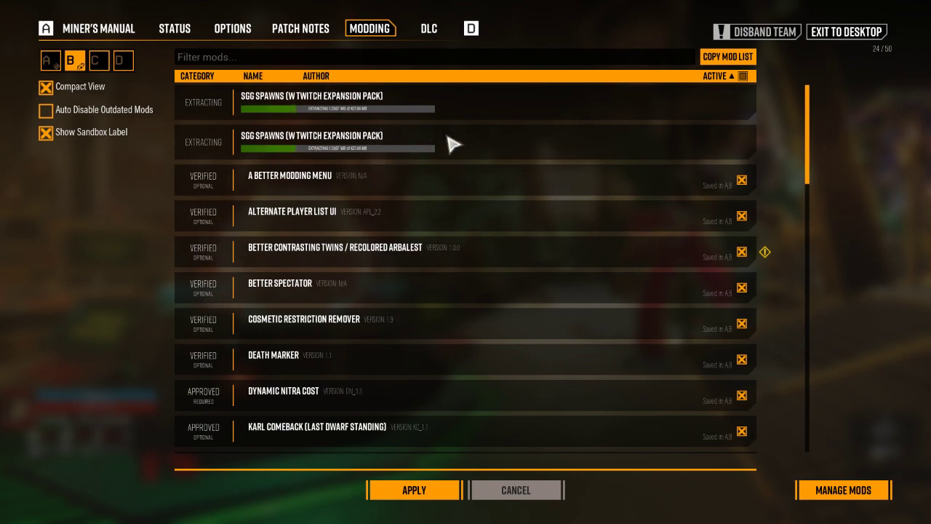
{"action": "scroll", "coordinate": [415, 133], "scroll_direction": "down", "scroll_amount": 1}
{"action": "scroll", "coordinate": [416, 137], "scroll_direction": "down", "scroll_amount": 3}
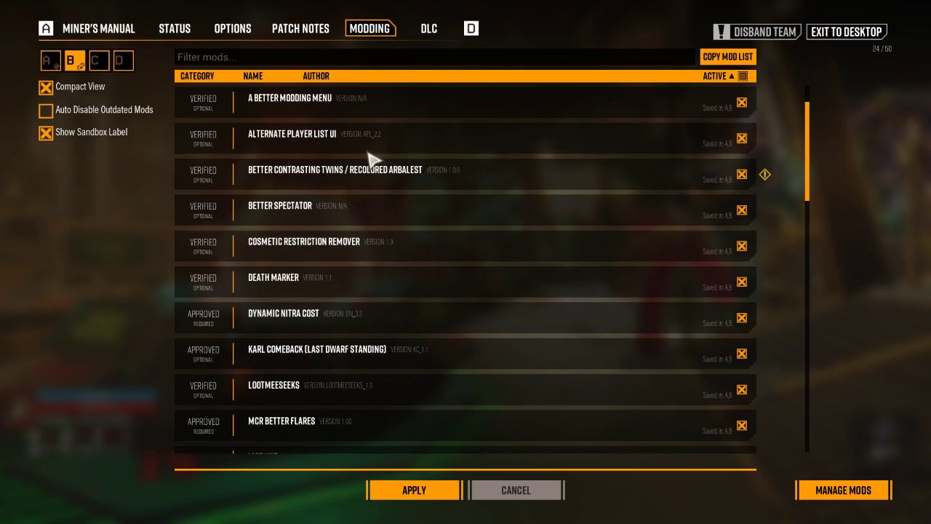
{"action": "scroll", "coordinate": [372, 168], "scroll_direction": "down", "scroll_amount": 15}
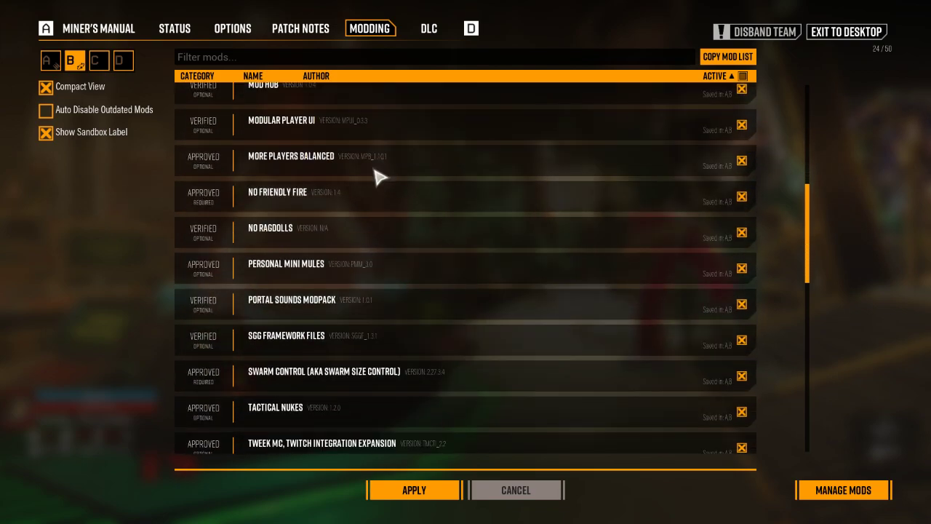
{"action": "scroll", "coordinate": [378, 186], "scroll_direction": "down", "scroll_amount": 8}
{"action": "scroll", "coordinate": [373, 235], "scroll_direction": "down", "scroll_amount": 2}
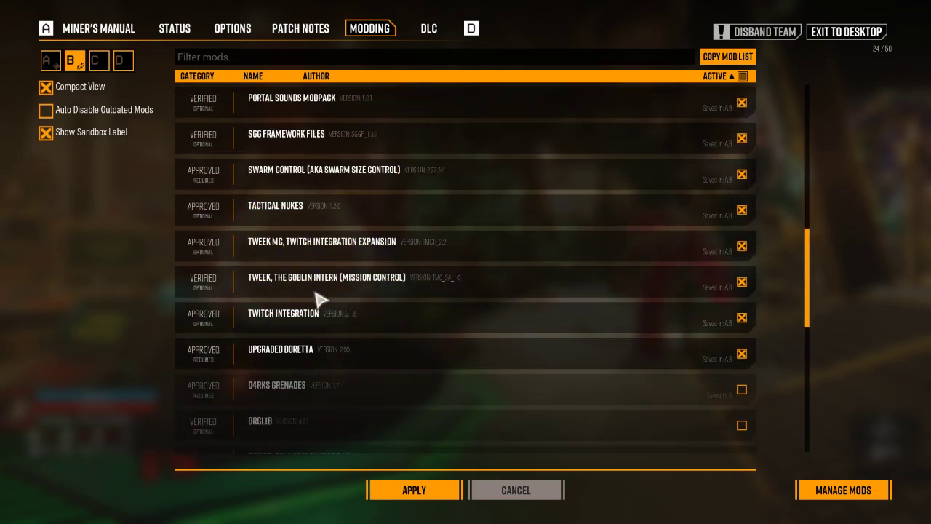
View the Twitch Integration mod's mod.io page, close it and return to the game.
{"action": "left_click", "coordinate": [297, 320]}
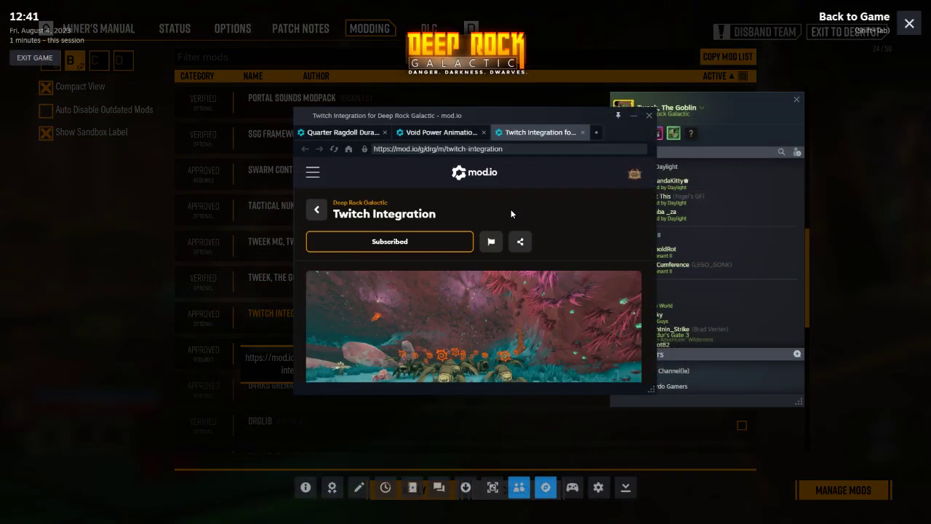
{"action": "scroll", "coordinate": [531, 209], "scroll_direction": "down", "scroll_amount": 1}
{"action": "left_click", "coordinate": [647, 117]}
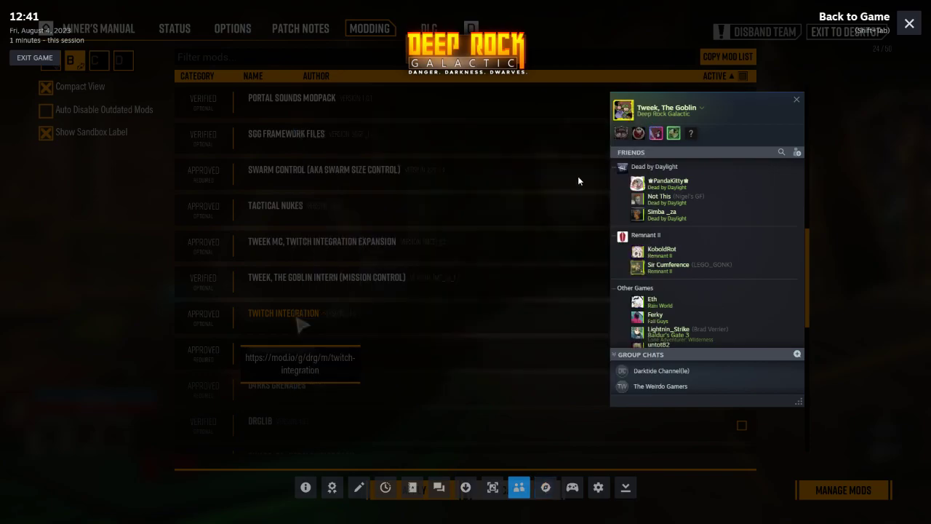
{"action": "key", "text": "shift+Tab"}
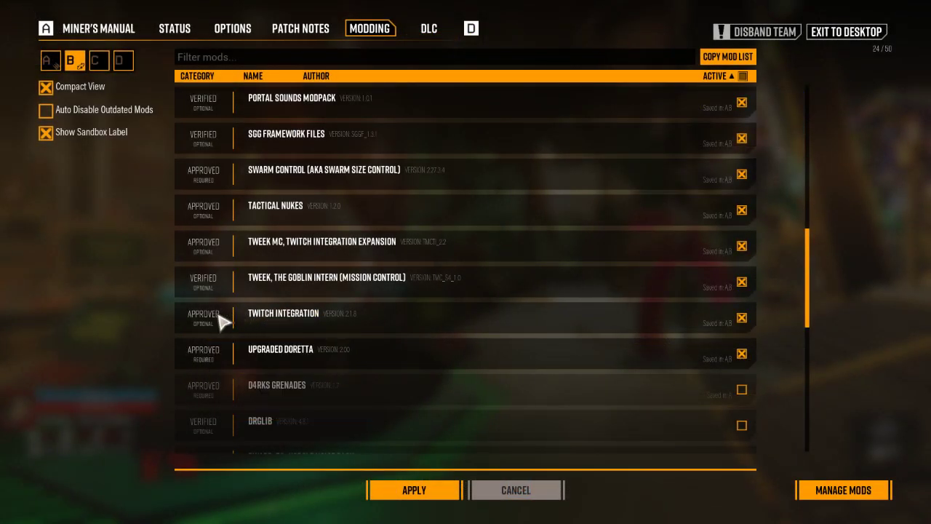
Turn off Compact View for the mod list and review the descriptions of the Twitch-related and other active mods.
{"action": "left_click", "coordinate": [45, 87]}
{"action": "scroll", "coordinate": [320, 270], "scroll_direction": "down", "scroll_amount": 5}
{"action": "scroll", "coordinate": [390, 271], "scroll_direction": "down", "scroll_amount": 4}
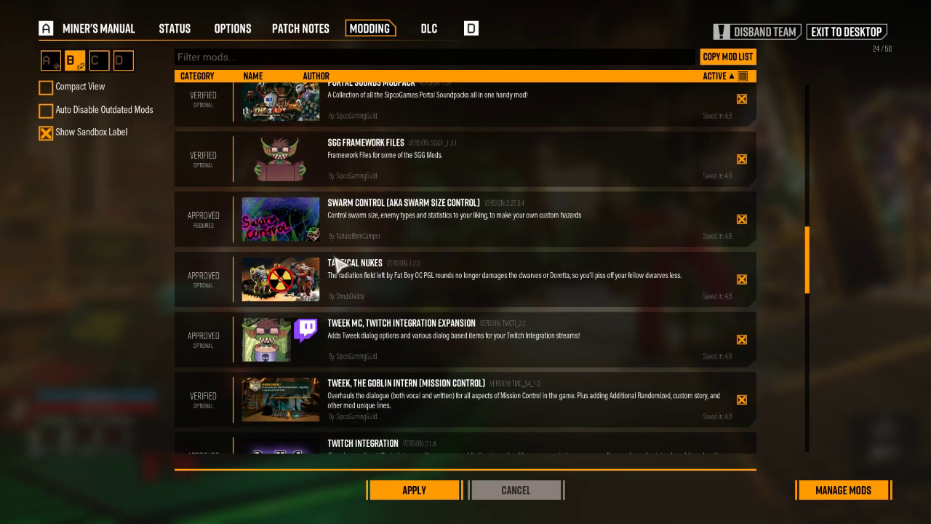
{"action": "scroll", "coordinate": [419, 298], "scroll_direction": "down", "scroll_amount": 1}
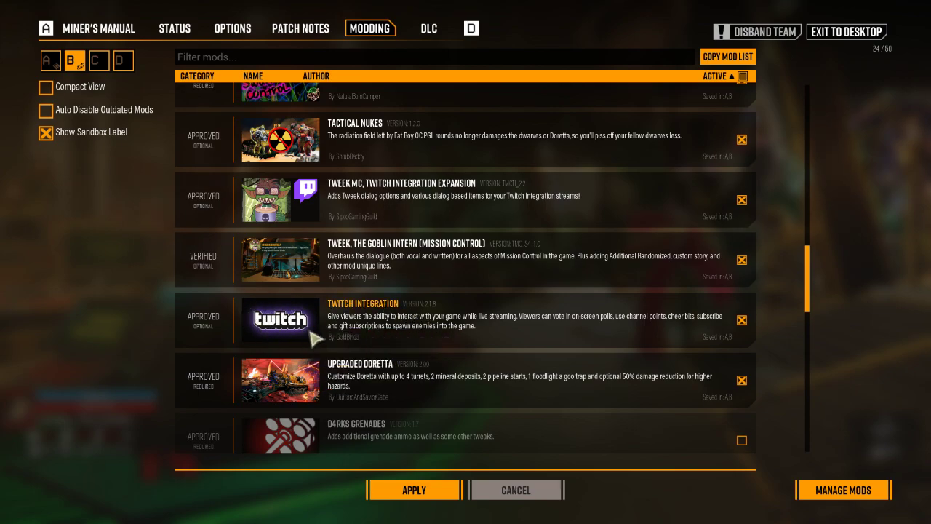
{"action": "scroll", "coordinate": [440, 336], "scroll_direction": "up", "scroll_amount": 2}
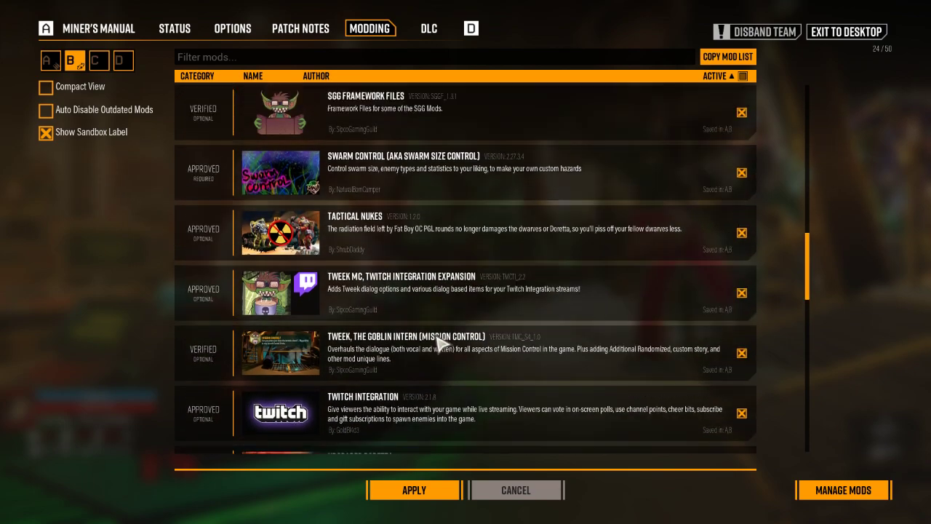
{"action": "scroll", "coordinate": [440, 341], "scroll_direction": "up", "scroll_amount": 7}
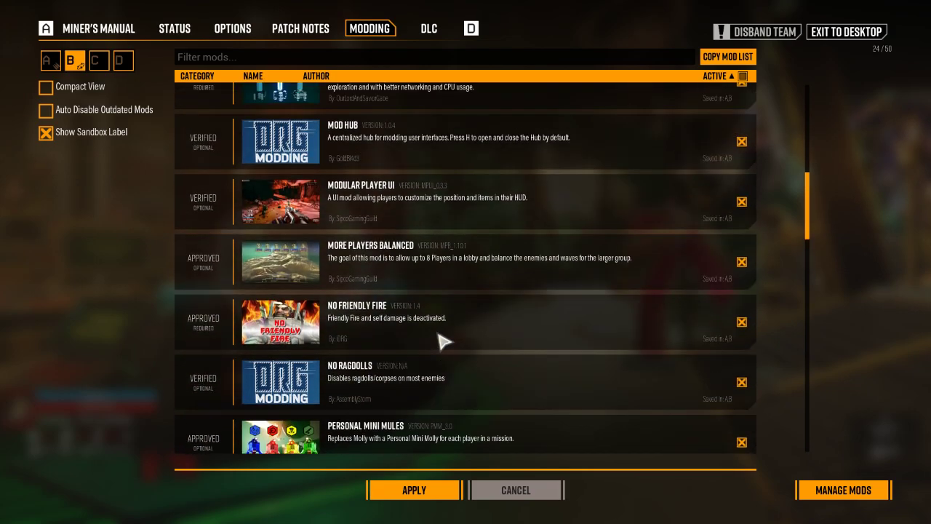
{"action": "scroll", "coordinate": [443, 340], "scroll_direction": "up", "scroll_amount": 9}
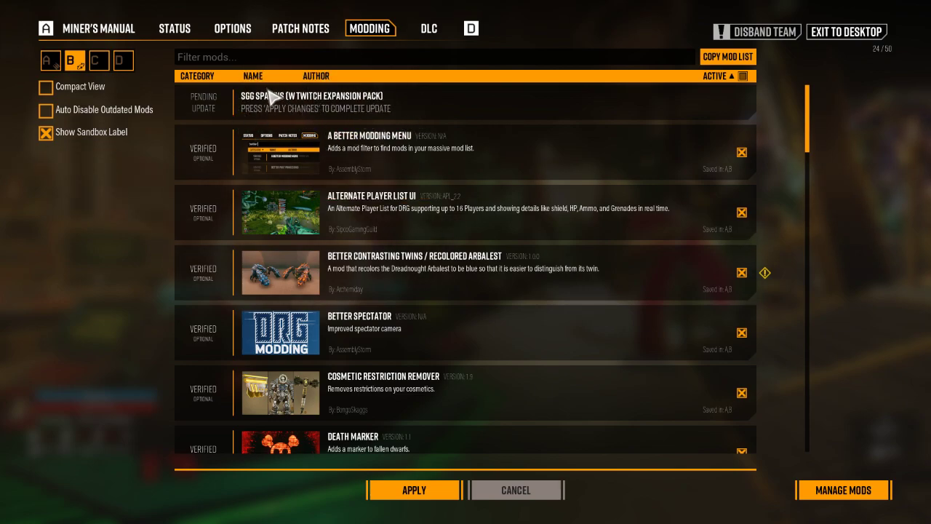
Apply the pending SGG Spawns (w Twitch Expansion Pack) update and recheck the mod list after the space rig reloads.
{"action": "left_click", "coordinate": [428, 493]}
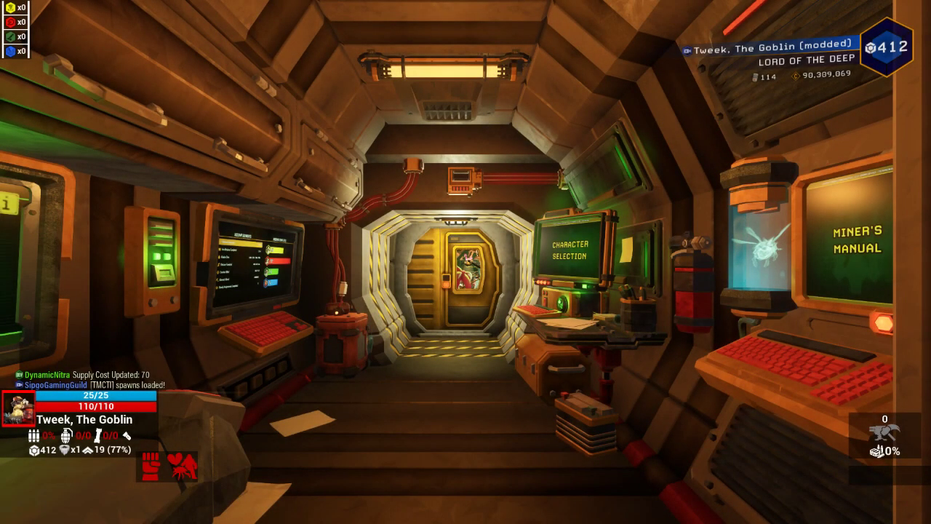
{"action": "key", "text": "w"}
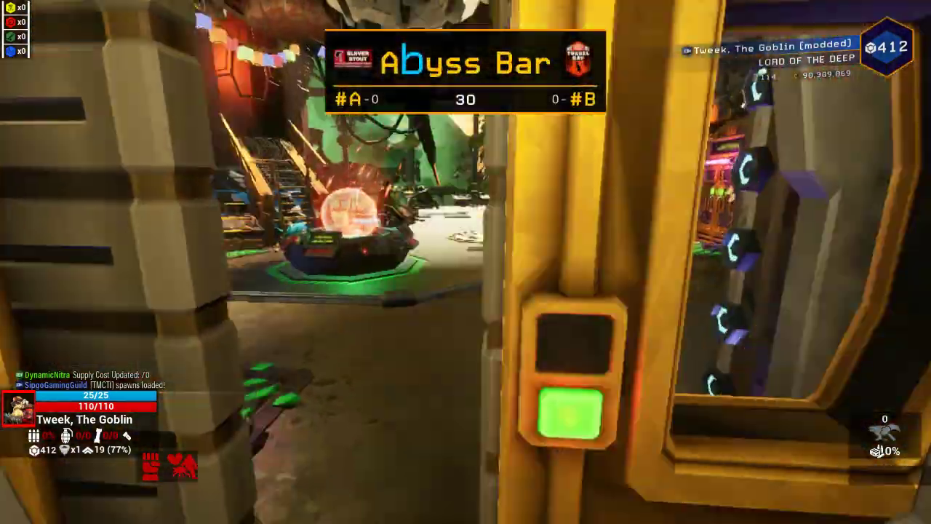
{"action": "key", "text": "w"}
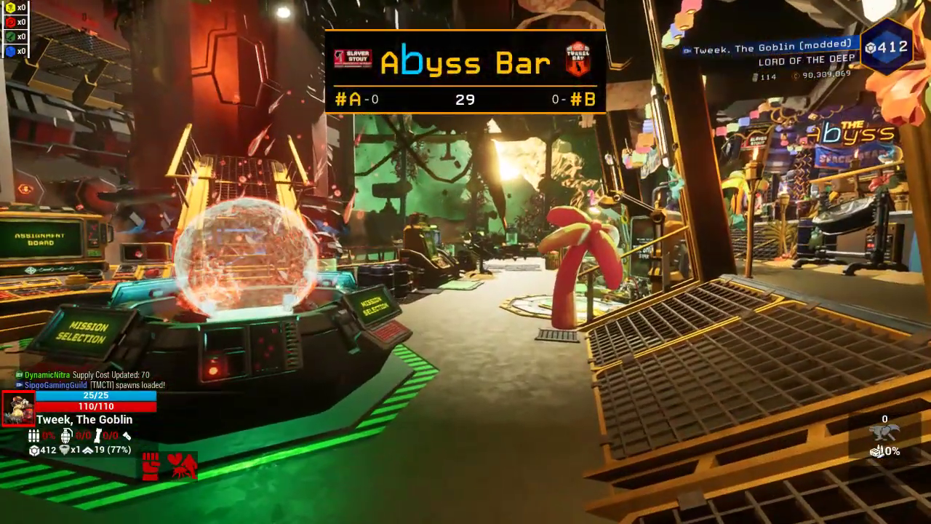
{"action": "key", "text": "Escape"}
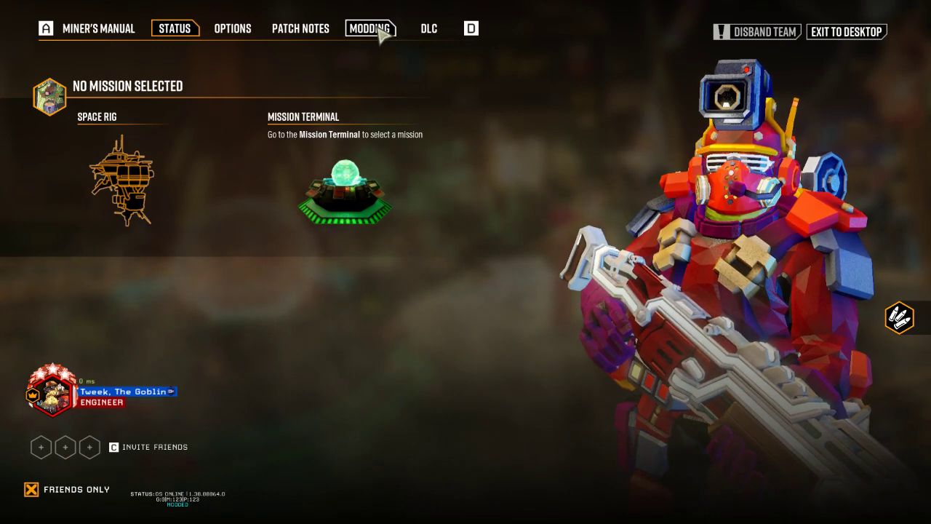
{"action": "left_click", "coordinate": [371, 29]}
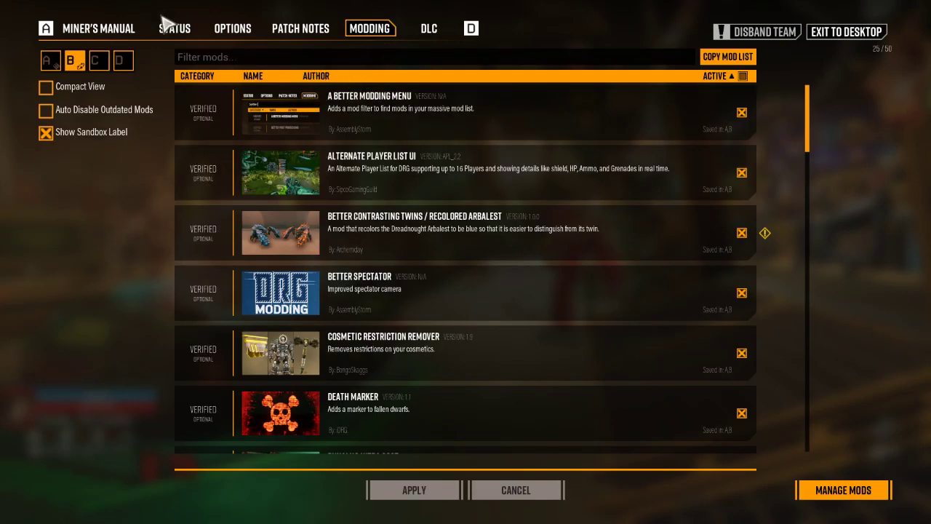
{"action": "key", "text": "Escape"}
Open the Mod Hub and read through the About page of Twitch Integration.
{"action": "key", "text": "w"}
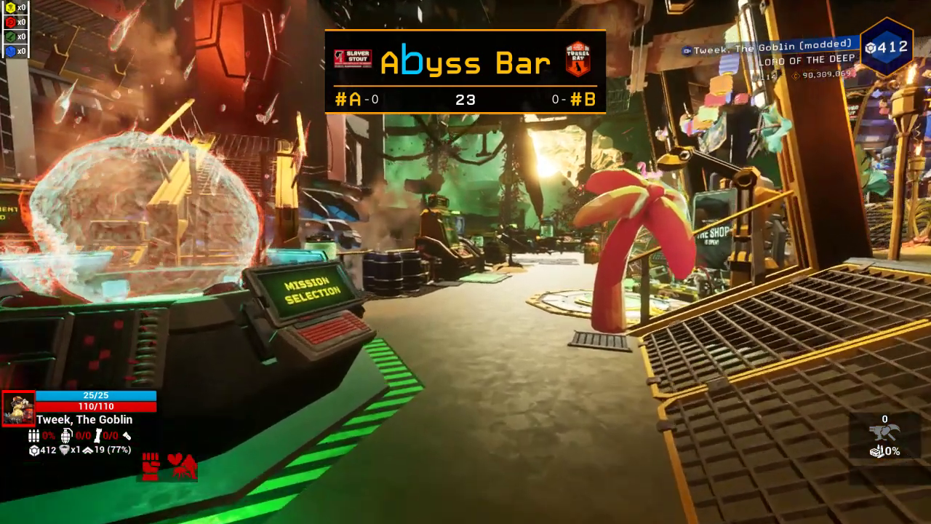
{"action": "key", "text": "w"}
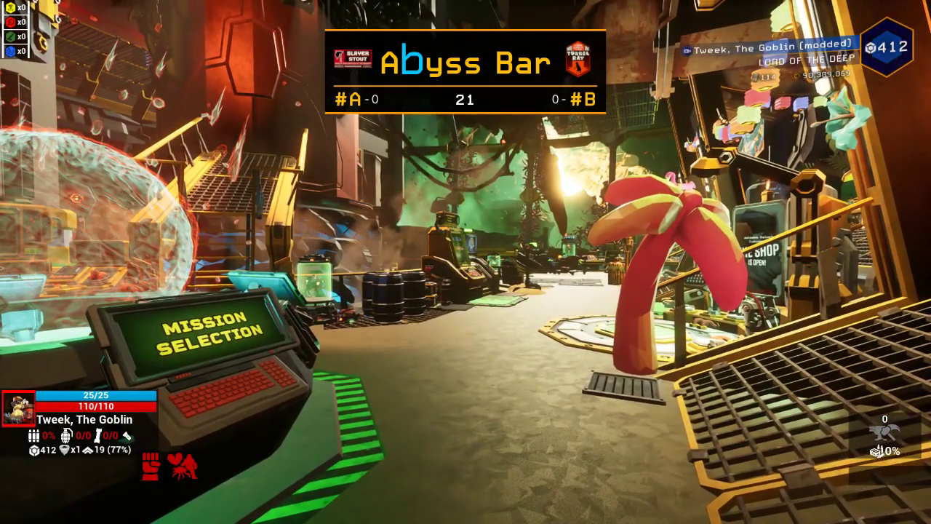
{"action": "key", "text": "h"}
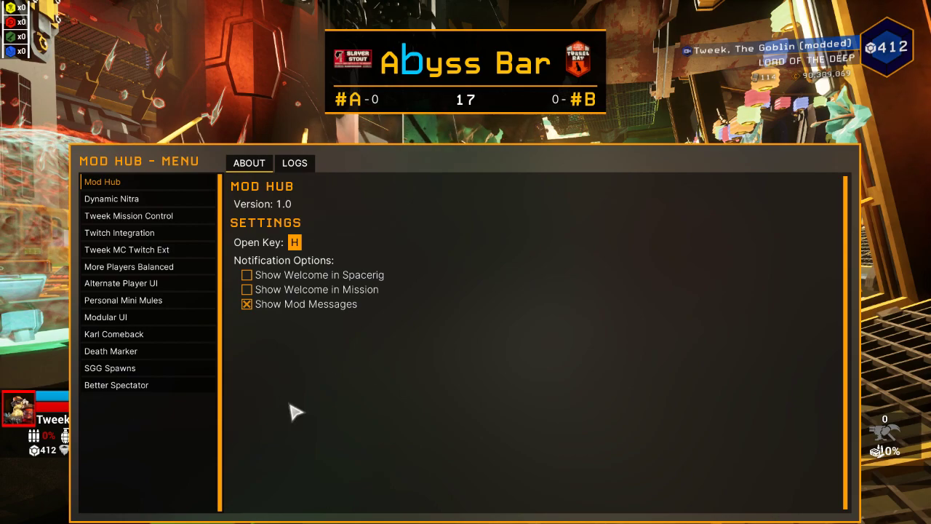
{"action": "left_click", "coordinate": [131, 266]}
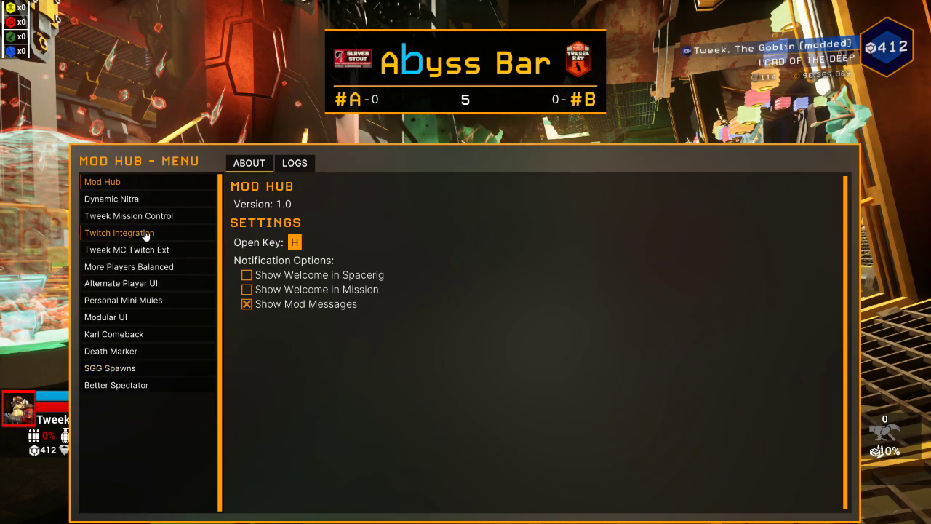
{"action": "left_click", "coordinate": [167, 237]}
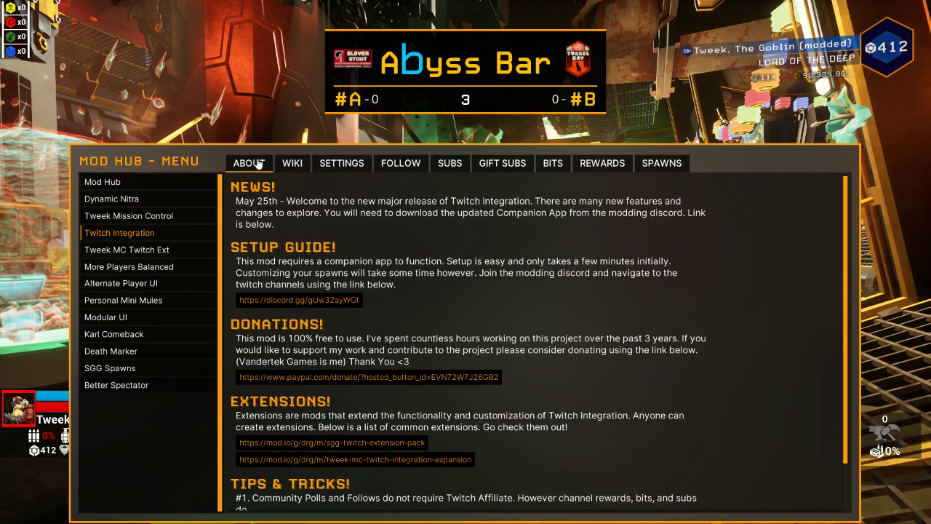
{"action": "scroll", "coordinate": [373, 246], "scroll_direction": "down", "scroll_amount": 2}
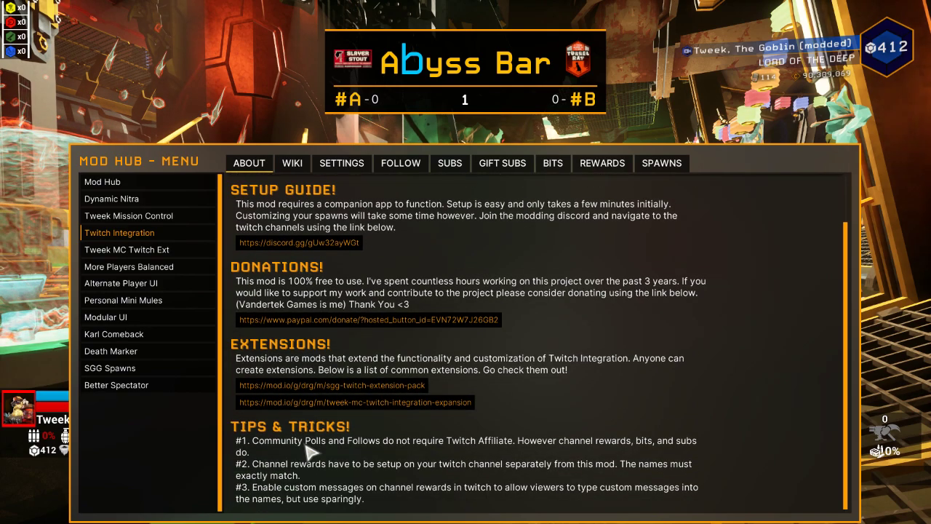
{"action": "scroll", "coordinate": [437, 384], "scroll_direction": "up", "scroll_amount": 2}
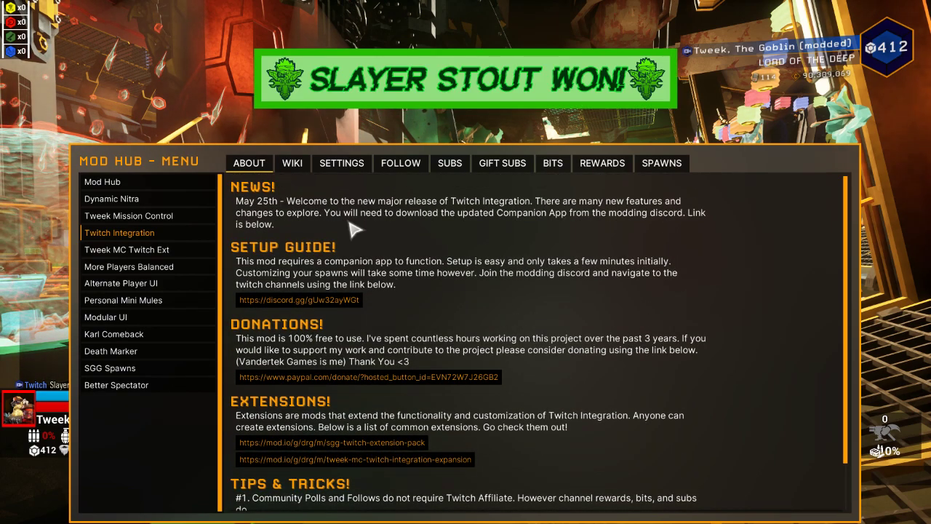
Examine the Mutators group in the Twitch Integration wiki and collapse it again.
{"action": "left_click", "coordinate": [294, 164]}
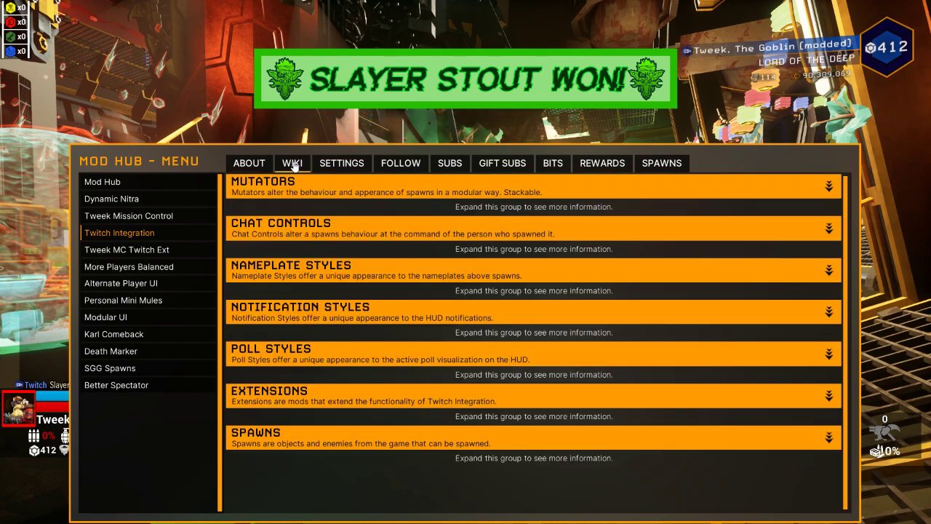
{"action": "left_click", "coordinate": [828, 189]}
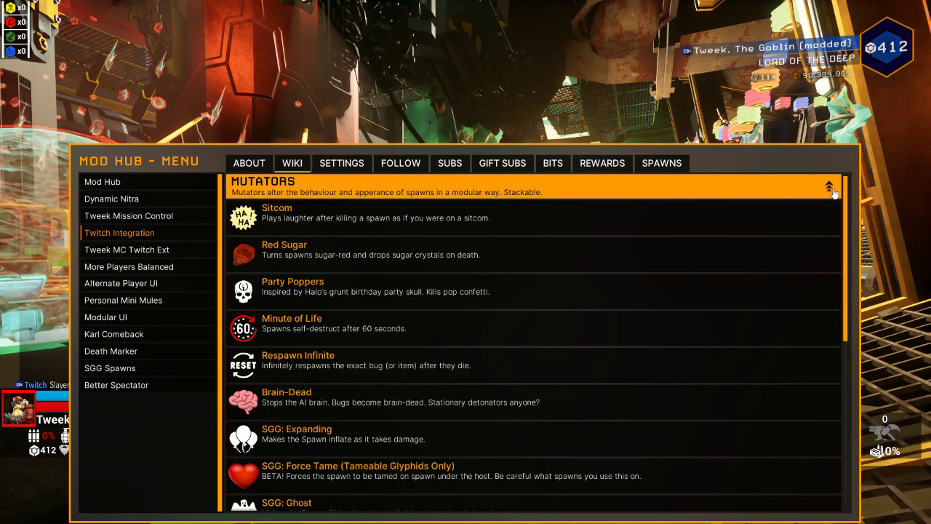
{"action": "scroll", "coordinate": [443, 245], "scroll_direction": "down", "scroll_amount": 1}
{"action": "scroll", "coordinate": [452, 252], "scroll_direction": "up", "scroll_amount": 1}
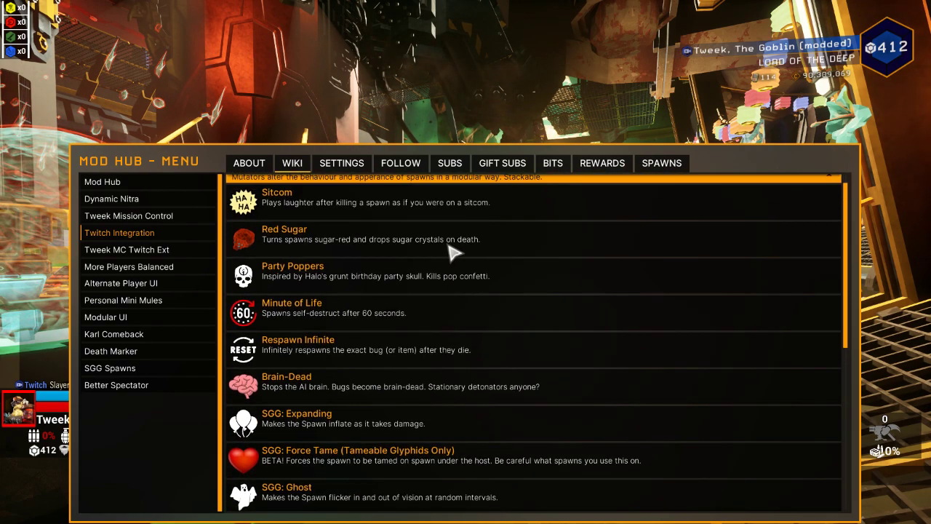
{"action": "left_click", "coordinate": [830, 190]}
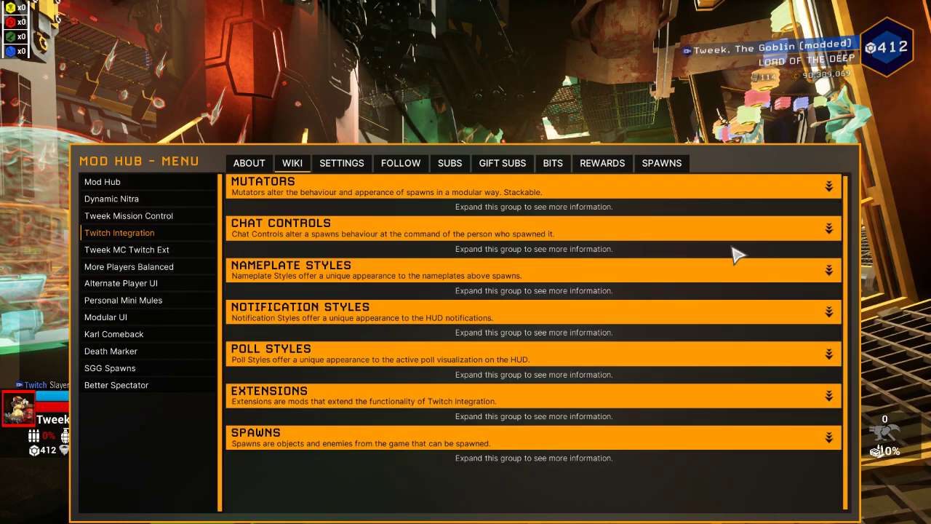
Briefly expand and collapse the wiki's Chat Controls, Nameplate Styles and Notification Styles groups.
{"action": "left_click", "coordinate": [820, 235]}
{"action": "left_click", "coordinate": [822, 233]}
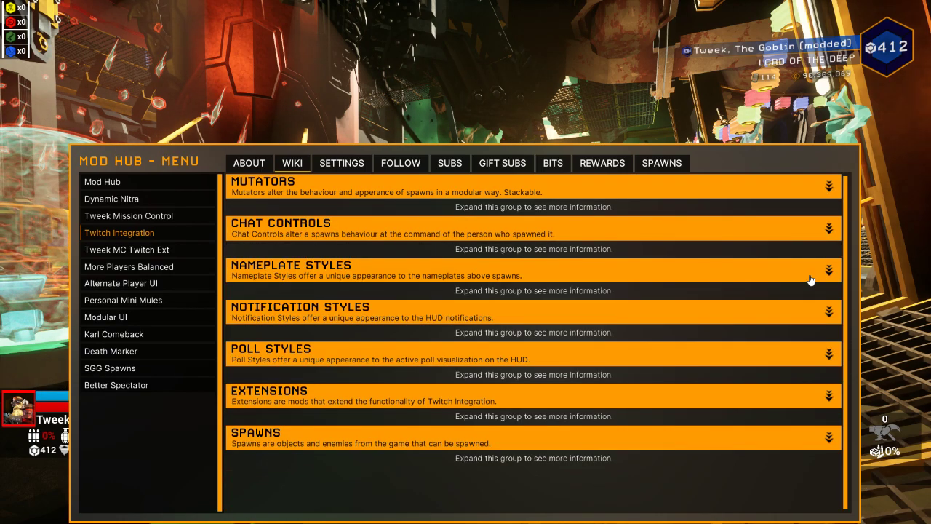
{"action": "left_click", "coordinate": [816, 278]}
{"action": "left_click", "coordinate": [827, 270]}
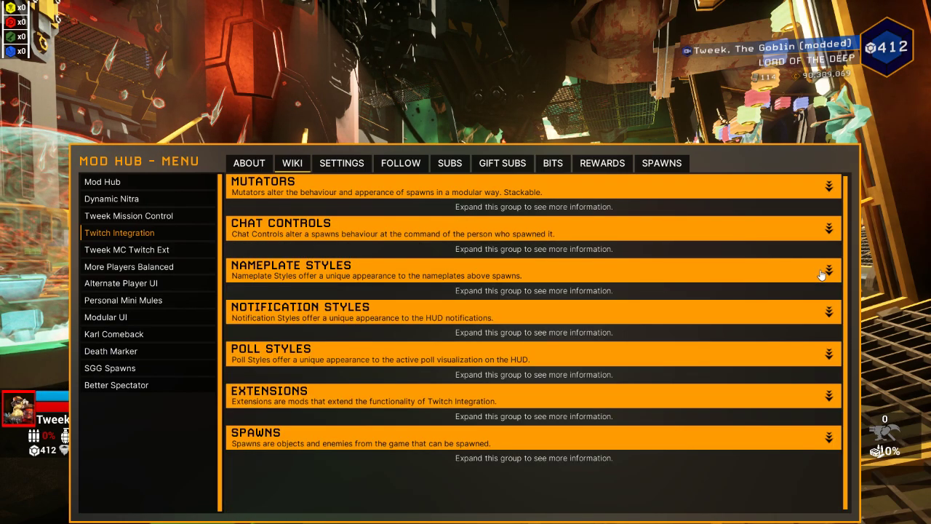
{"action": "left_click", "coordinate": [664, 320]}
{"action": "left_click", "coordinate": [664, 314]}
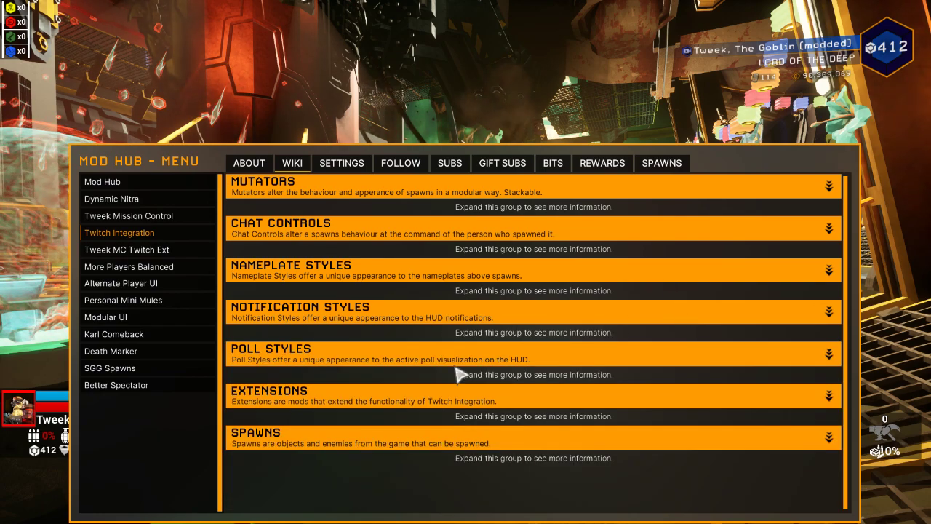
Examine the Twitch Integration settings from Game and Visuals through Community Polls, its scale options and Utilities.
{"action": "left_click", "coordinate": [338, 162]}
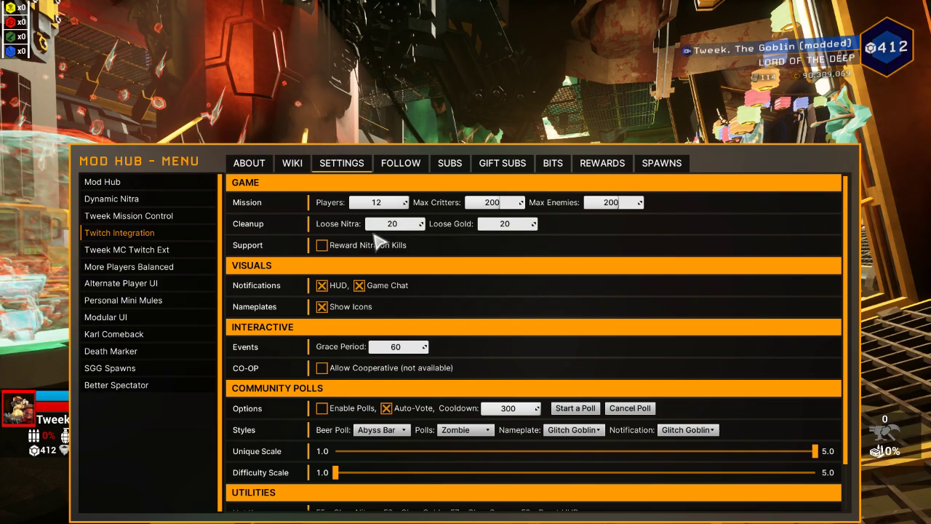
{"action": "scroll", "coordinate": [385, 232], "scroll_direction": "down", "scroll_amount": 2}
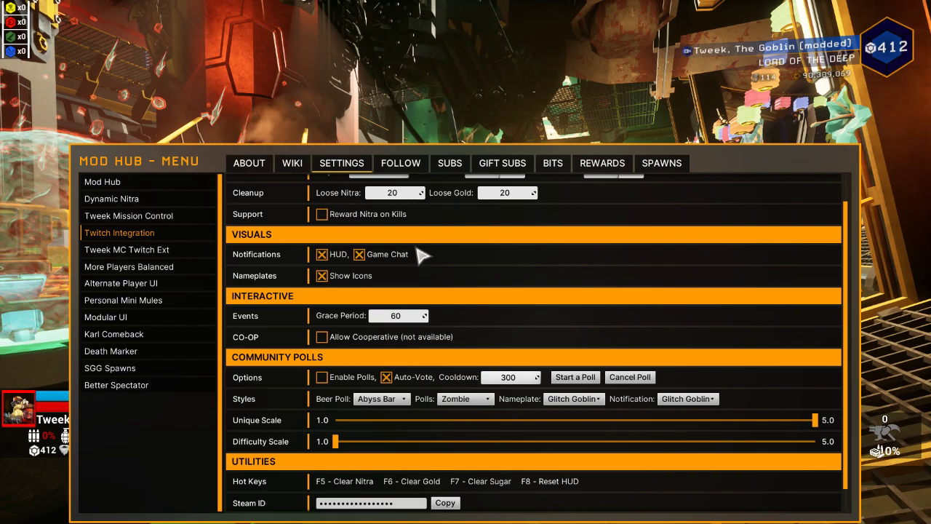
{"action": "scroll", "coordinate": [357, 270], "scroll_direction": "down", "scroll_amount": 2}
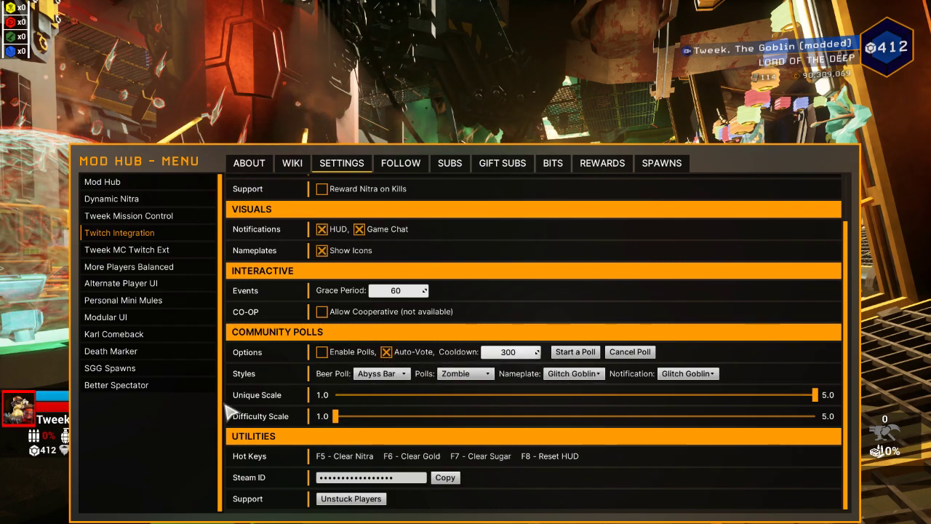
{"action": "mouse_move", "coordinate": [817, 405]}
{"action": "left_mouse_down"}
{"action": "mouse_move", "coordinate": [442, 418]}
{"action": "mouse_move", "coordinate": [322, 392]}
{"action": "mouse_move", "coordinate": [815, 396]}
{"action": "left_mouse_up"}
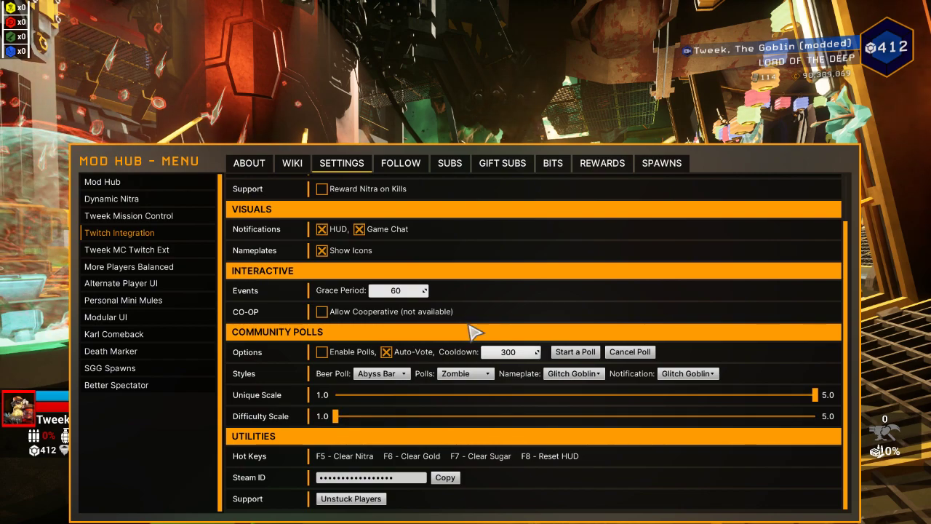
Look over the Follow, Subs, Gift Subs, Bits and Rewards configuration pages and return to the settings.
{"action": "left_click", "coordinate": [397, 163]}
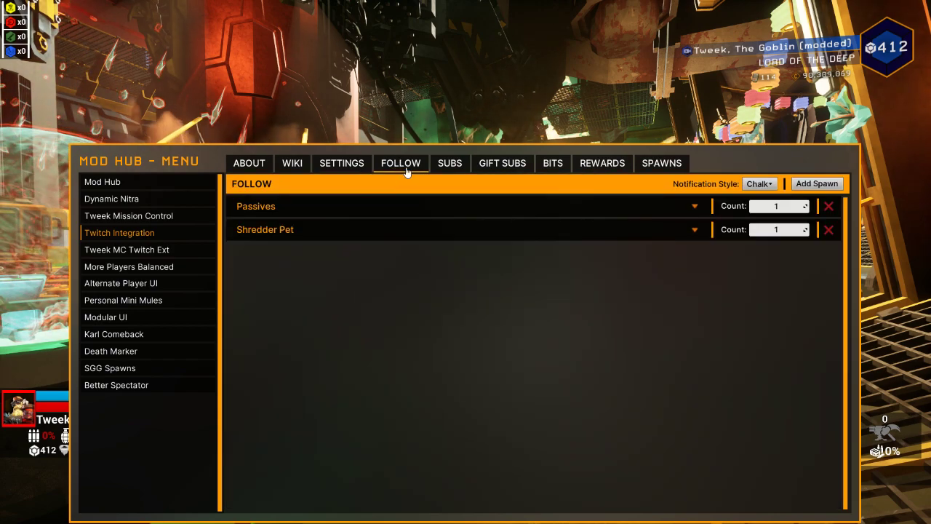
{"action": "left_click", "coordinate": [447, 166]}
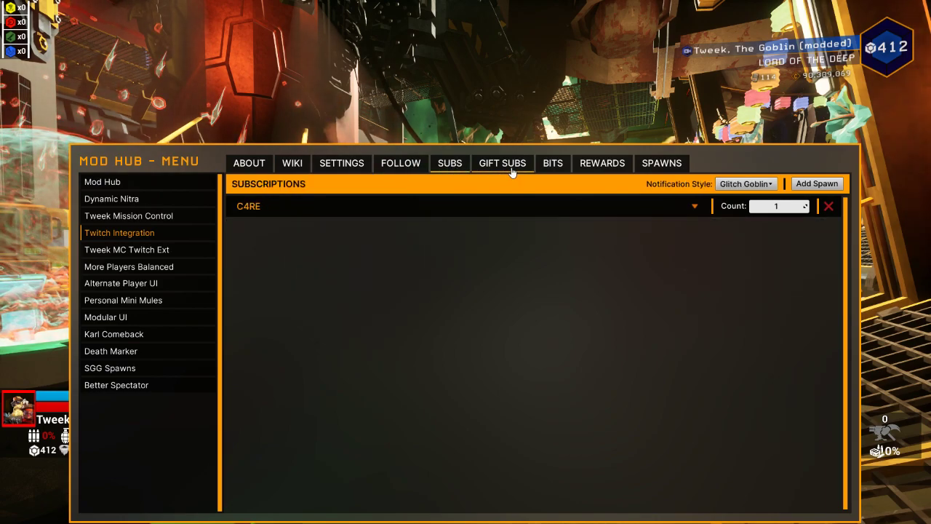
{"action": "left_click", "coordinate": [512, 172]}
{"action": "left_click", "coordinate": [563, 167]}
{"action": "left_click", "coordinate": [600, 166]}
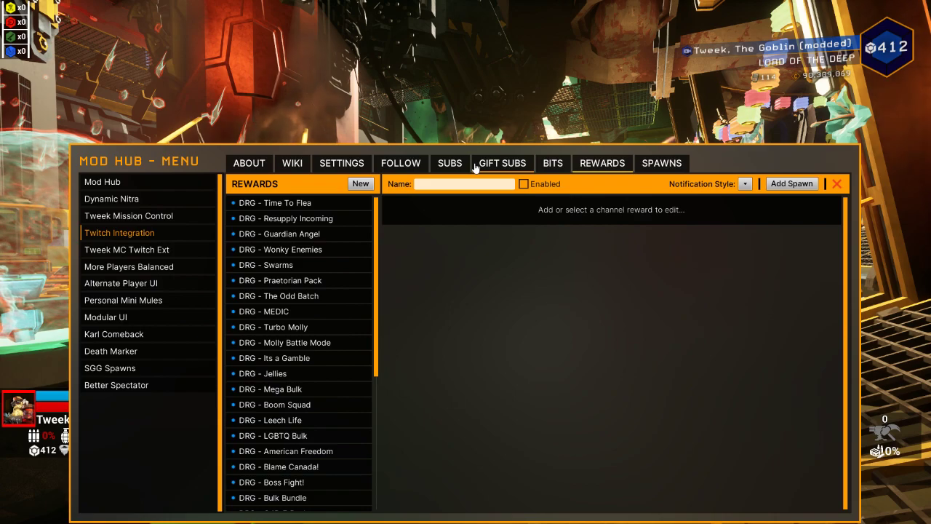
{"action": "left_click", "coordinate": [338, 164]}
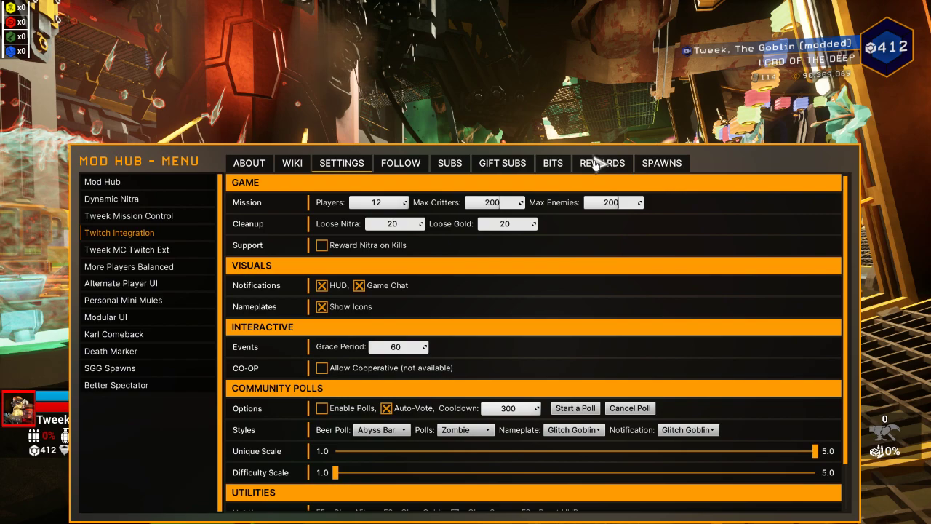
Create a new spawn group in Twitch Integration and open its new spawn for editing.
{"action": "left_click", "coordinate": [660, 164]}
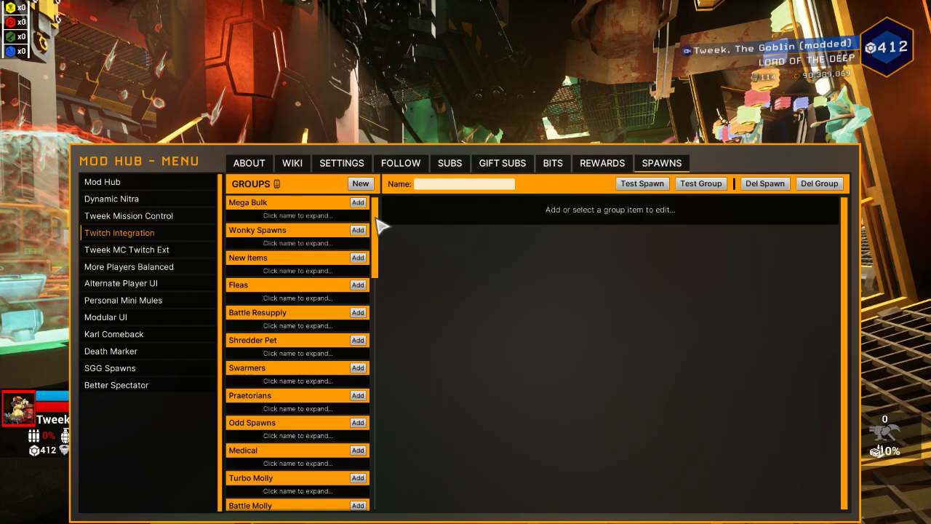
{"action": "left_click_drag", "start_coordinate": [378, 225], "coordinate": [359, 183]}
{"action": "left_click", "coordinate": [358, 184]}
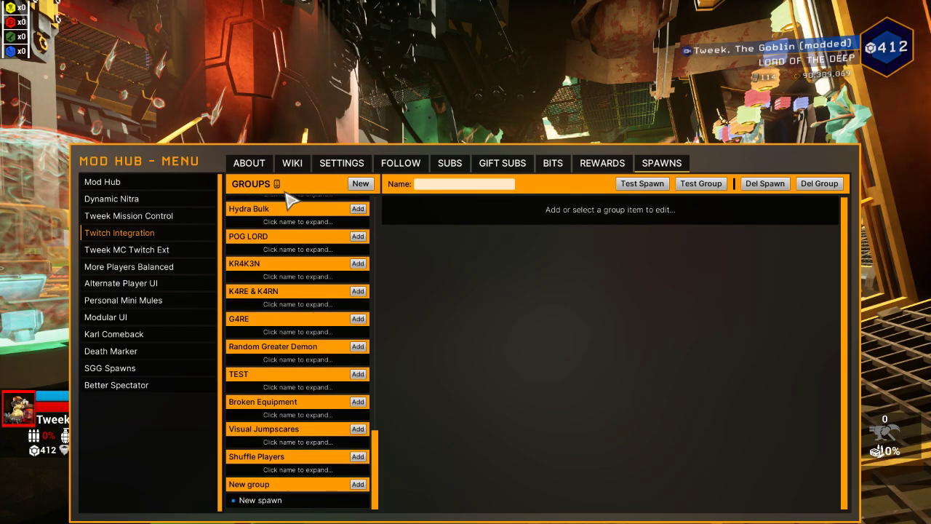
{"action": "left_click", "coordinate": [260, 500]}
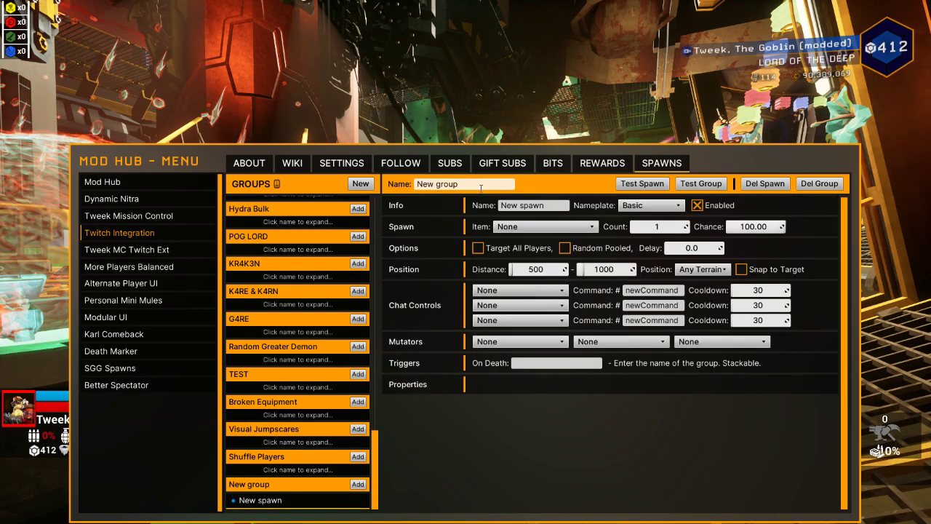
Rename the new spawn group as Test Group.
{"action": "left_click_drag", "start_coordinate": [421, 185], "coordinate": [416, 185]}
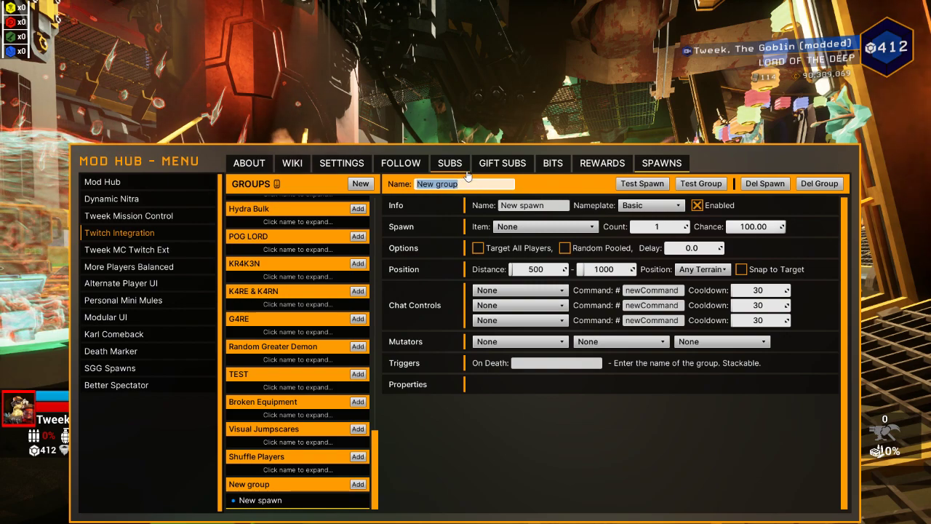
{"action": "type", "text": "TextGroup"}
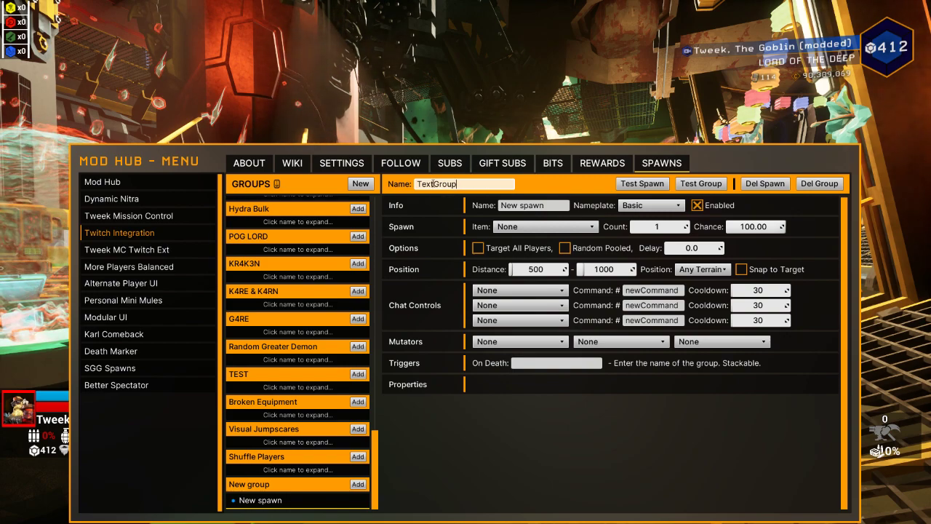
{"action": "left_click", "coordinate": [435, 184]}
{"action": "key", "text": "BackSpace"}
{"action": "key", "text": "BackSpace"}
{"action": "type", "text": "st"}
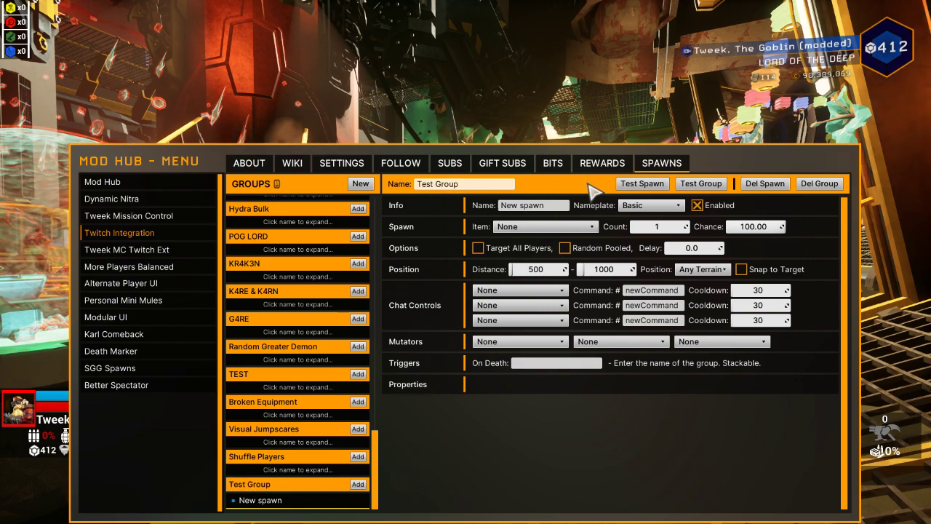
Set the new spawn's item to Critter: Lootbug Gold and name the spawn Lootbug Gold.
{"action": "key", "text": "Tab"}
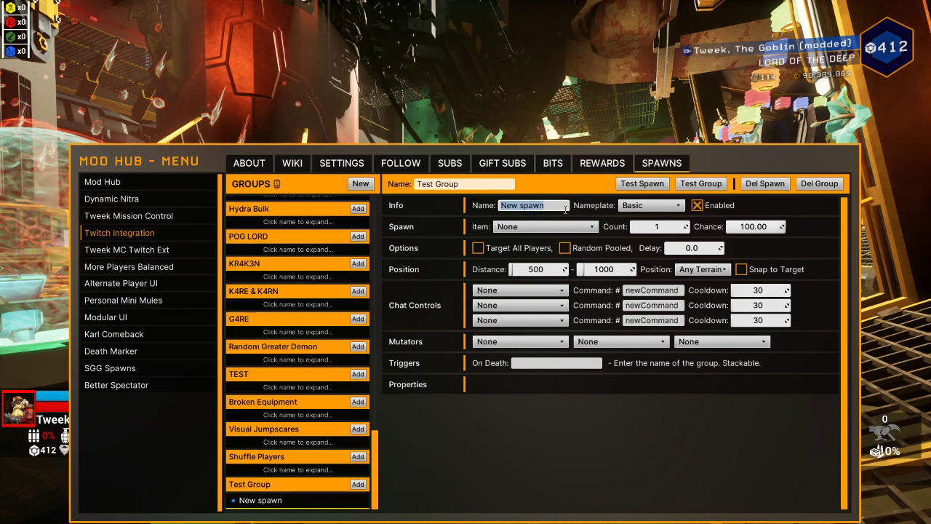
{"action": "left_click", "coordinate": [564, 226]}
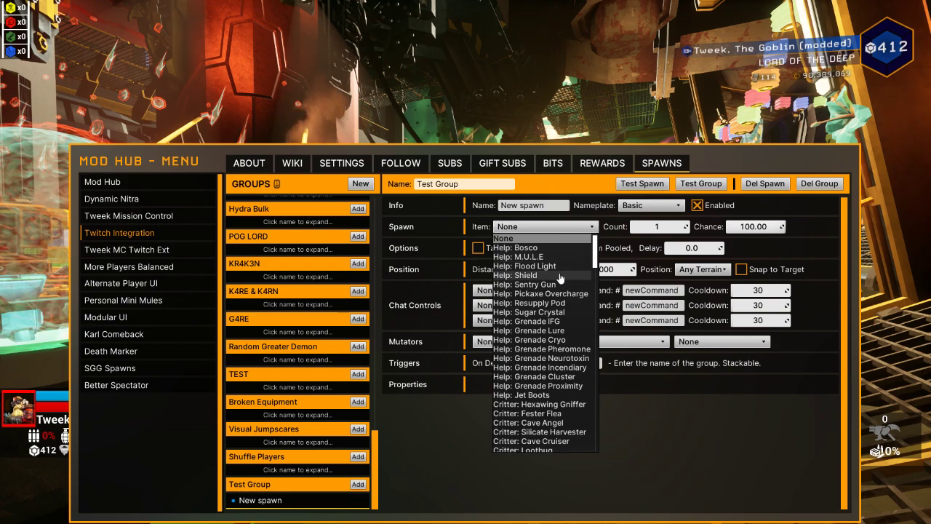
{"action": "scroll", "coordinate": [558, 286], "scroll_direction": "down", "scroll_amount": 6}
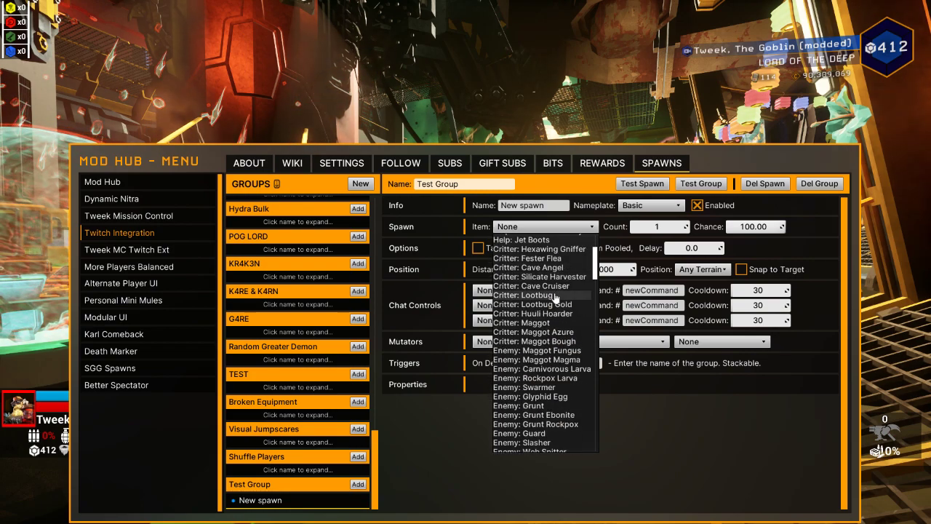
{"action": "left_click", "coordinate": [555, 304]}
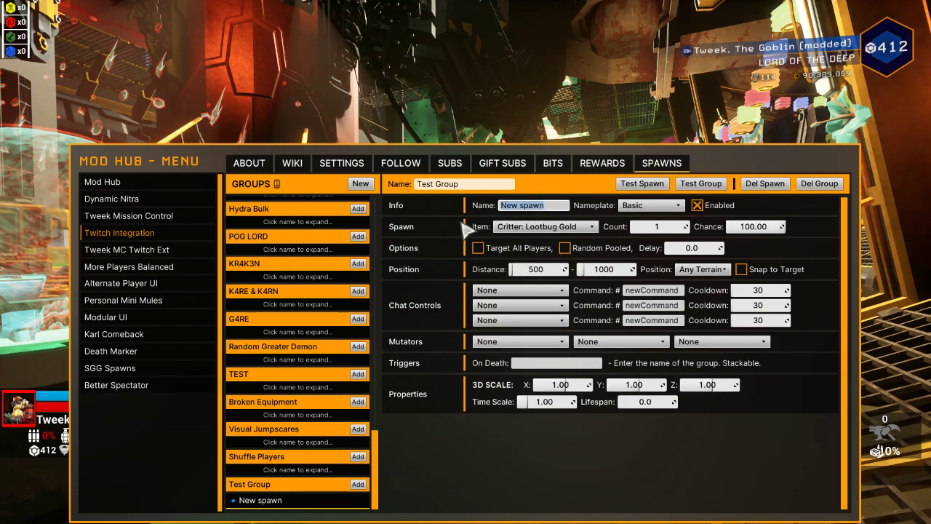
{"action": "type", "text": "Lootbug Gold"}
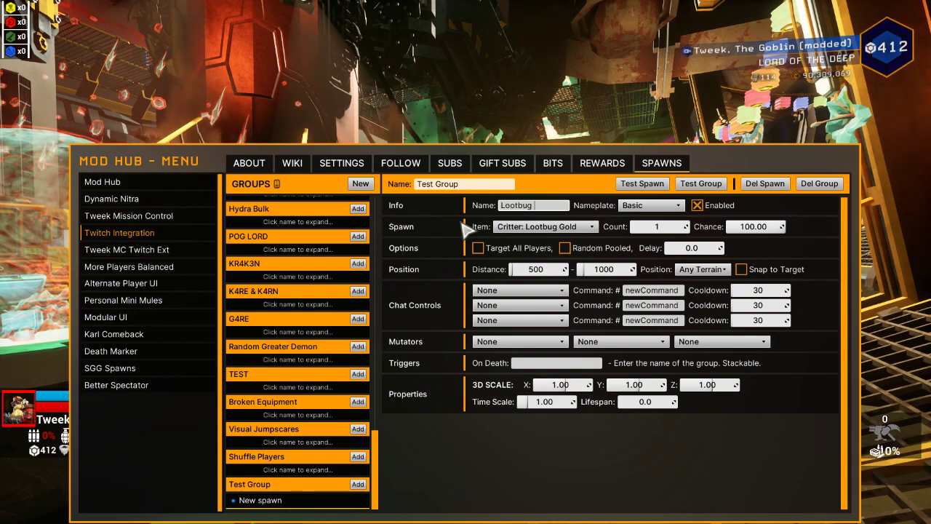
{"action": "left_click", "coordinate": [480, 206]}
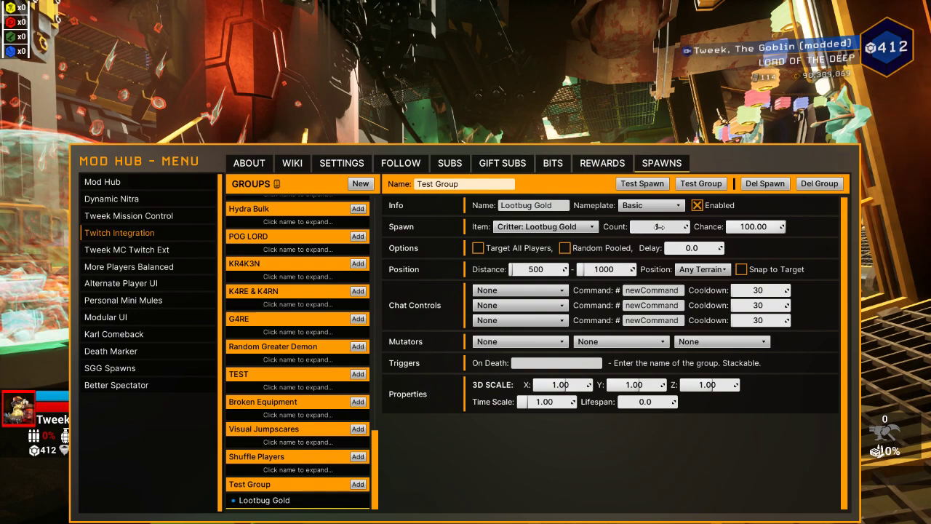
Check the available nameplate styles and try a spawn chance of 50 before restoring it to 100.
{"action": "left_click", "coordinate": [650, 207]}
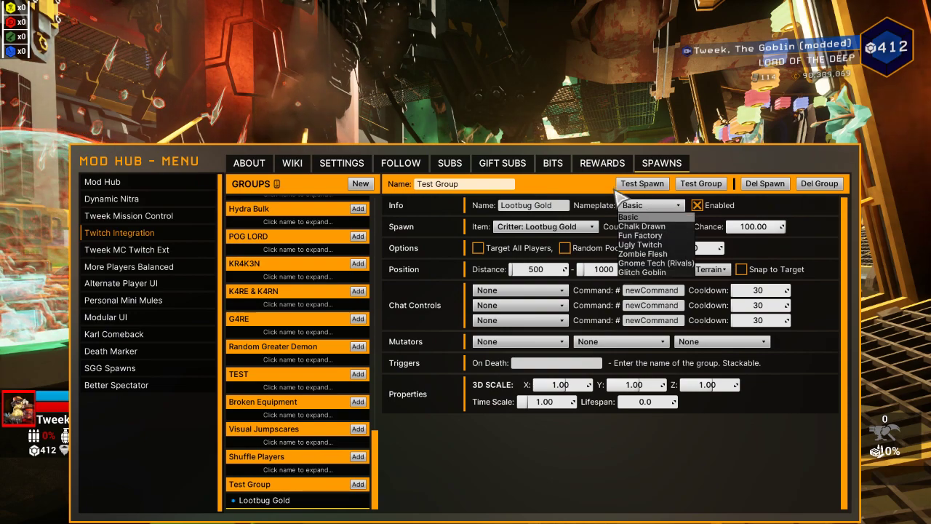
{"action": "left_click", "coordinate": [702, 214]}
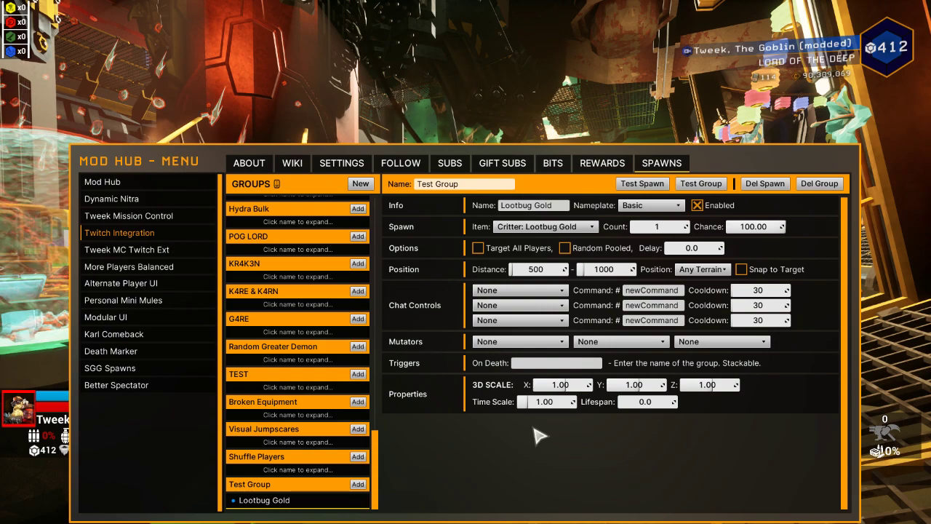
{"action": "left_click", "coordinate": [754, 227]}
{"action": "type", "text": "50"}
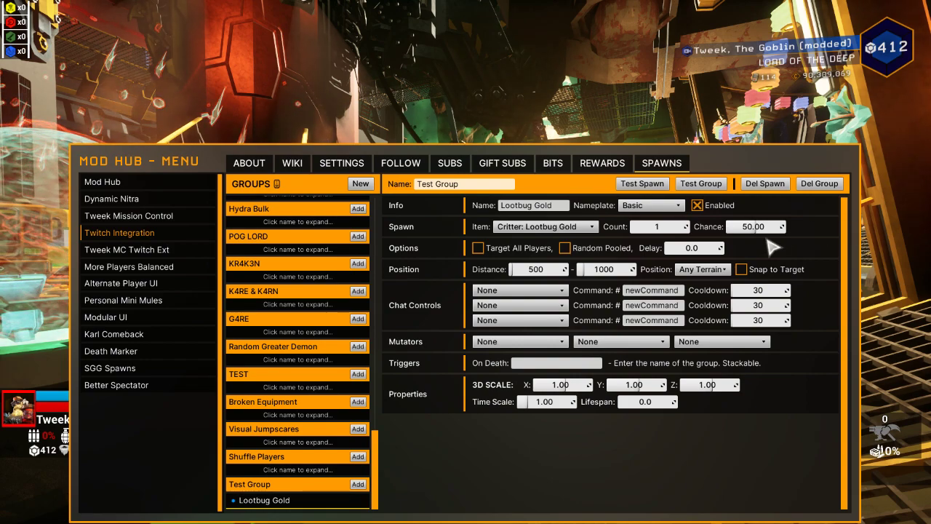
{"action": "left_click_drag", "start_coordinate": [781, 228], "coordinate": [782, 229]}
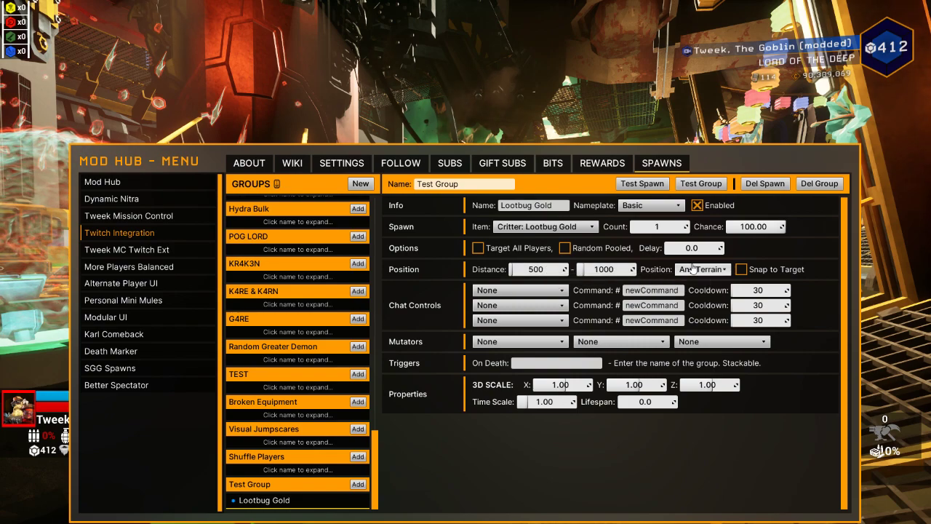
Check the terrain position options and set the Lootbug Gold spawn's minimum distance to 1000.
{"action": "left_click", "coordinate": [711, 274]}
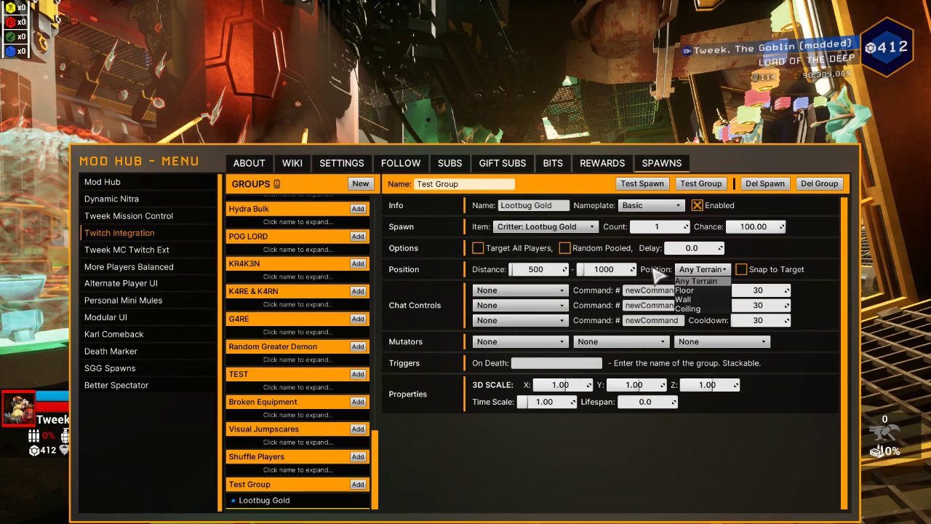
{"action": "left_click", "coordinate": [742, 274]}
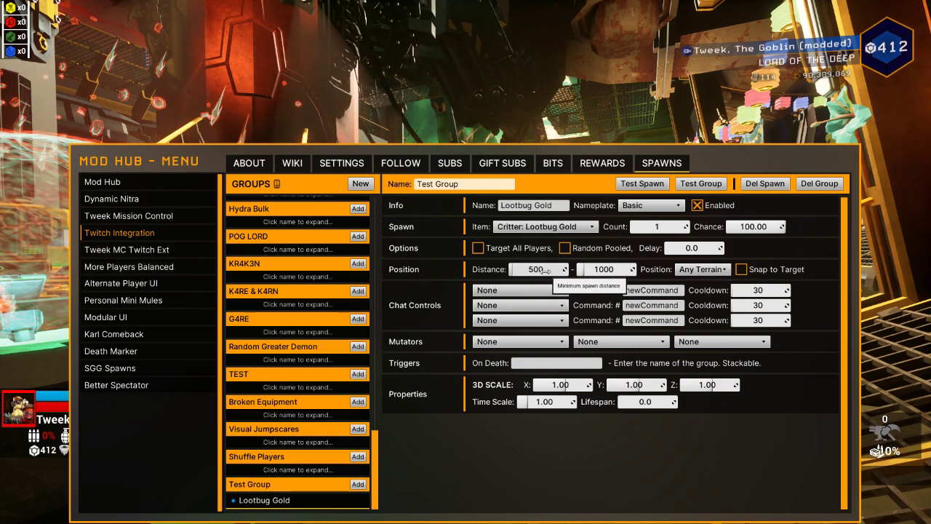
{"action": "left_click_drag", "start_coordinate": [609, 269], "coordinate": [610, 270]}
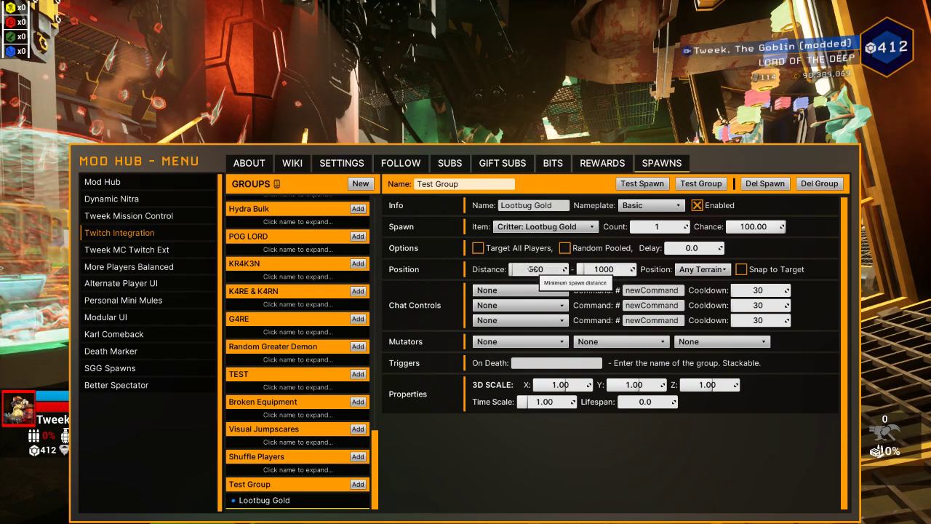
{"action": "left_click_drag", "start_coordinate": [538, 269], "coordinate": [515, 280]}
{"action": "left_click", "coordinate": [542, 271]}
{"action": "type", "text": "1"}
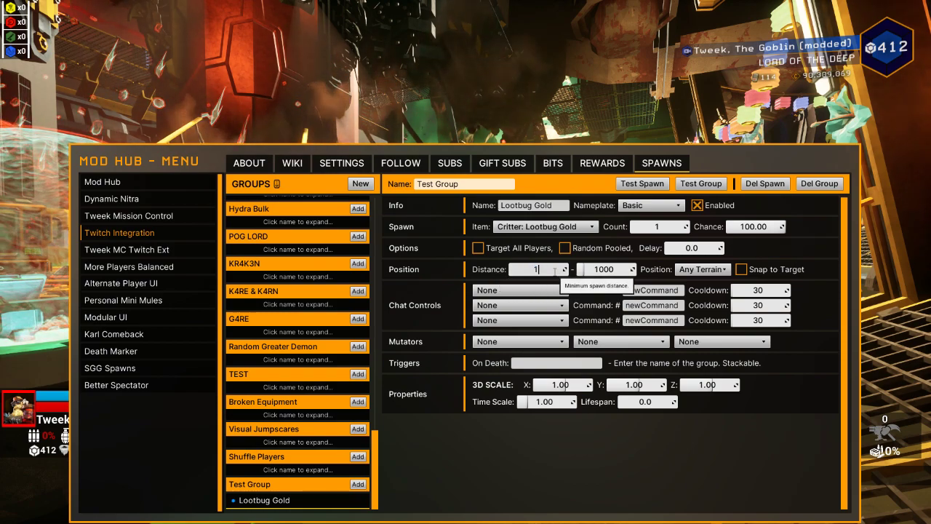
{"action": "type", "text": "000"}
{"action": "key", "text": "Return"}
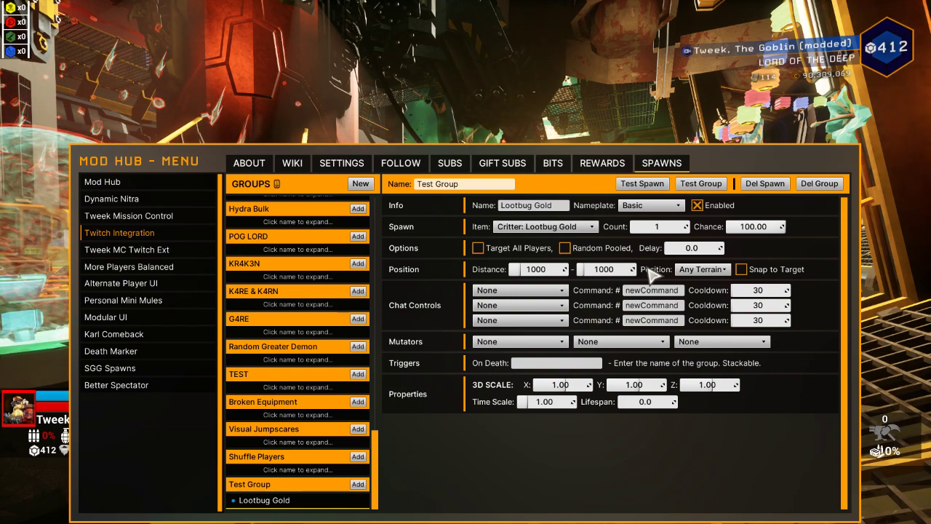
Set the Lootbug Gold spawn position to Ceiling, with a minimum distance of 2000 and a maximum of 3000.
{"action": "left_click", "coordinate": [688, 270]}
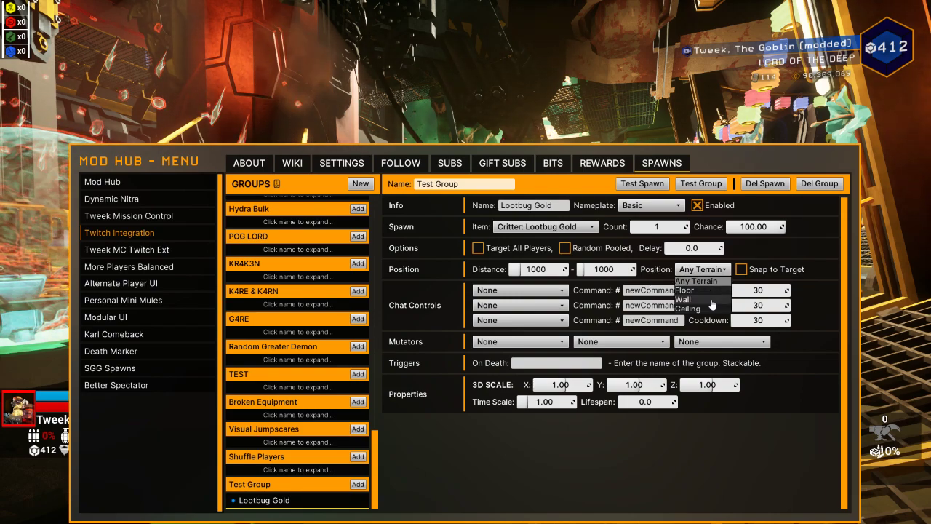
{"action": "left_click", "coordinate": [712, 309]}
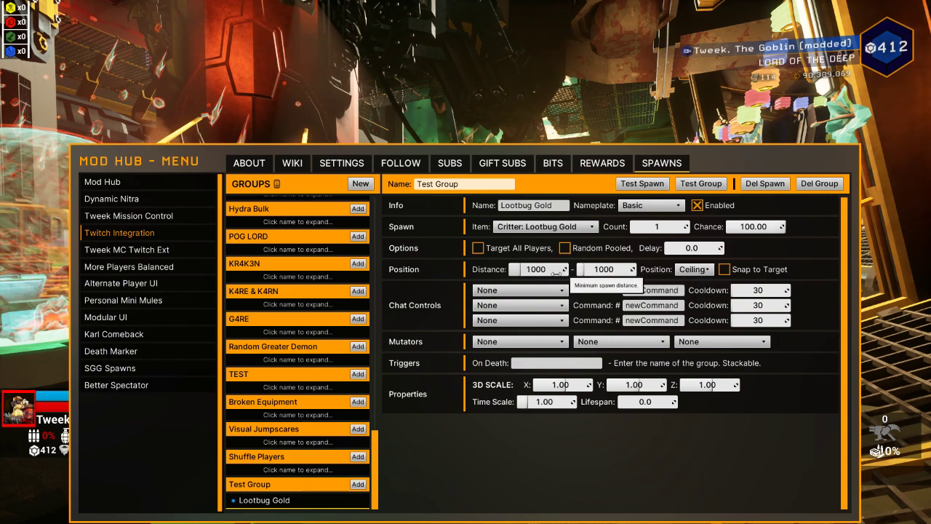
{"action": "left_click", "coordinate": [536, 269]}
{"action": "type", "text": "250"}
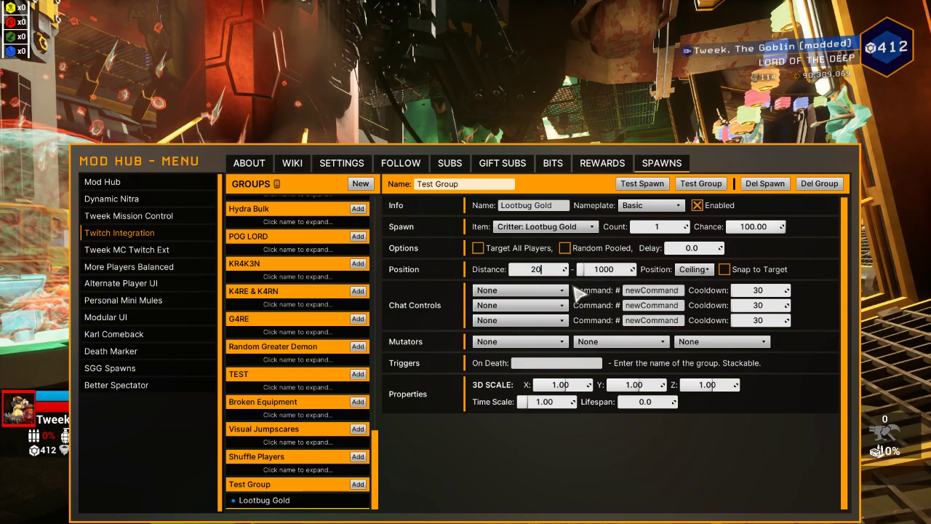
{"action": "key", "text": "Tab"}
{"action": "left_click", "coordinate": [544, 269]}
{"action": "type", "text": "2000"}
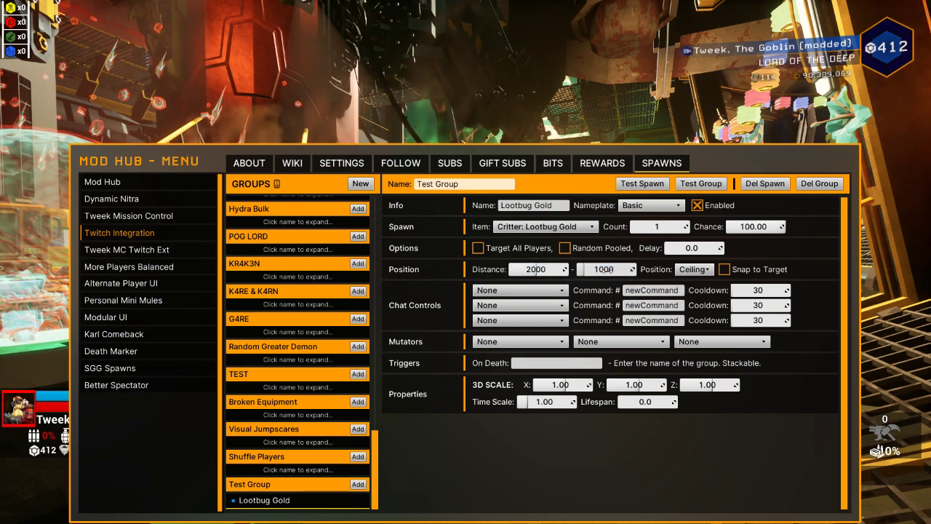
{"action": "key", "text": "Tab"}
{"action": "type", "text": "2000"}
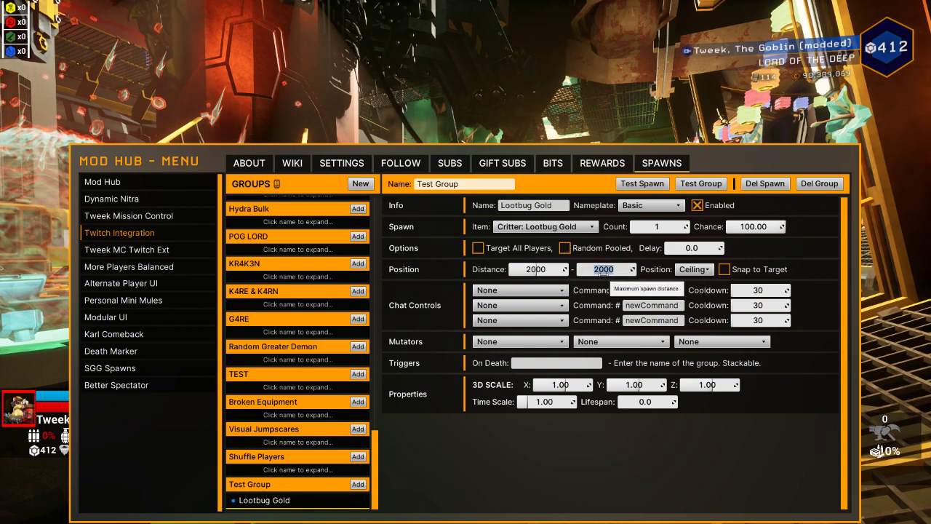
{"action": "type", "text": "3000"}
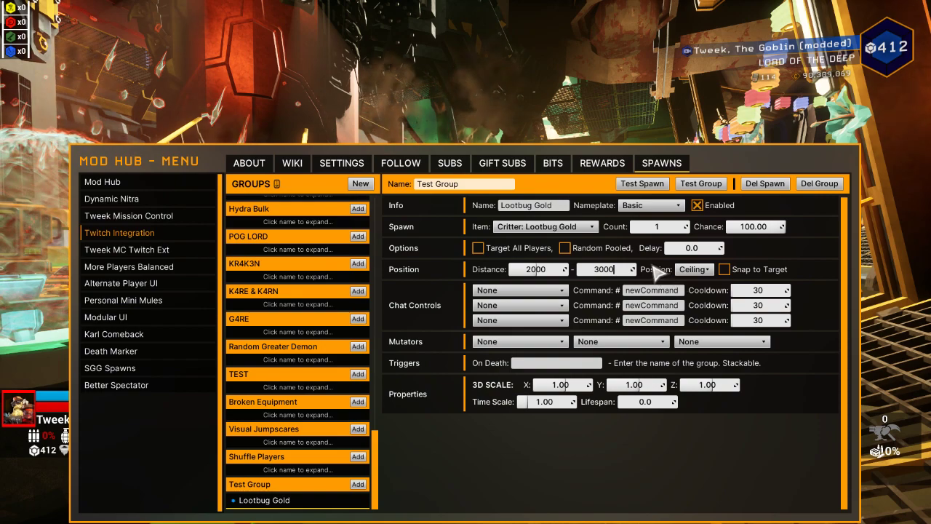
Set the Lootbug Gold spawn's distance range to 1000–2000 and its position to Any Terrain.
{"action": "left_click", "coordinate": [536, 269]}
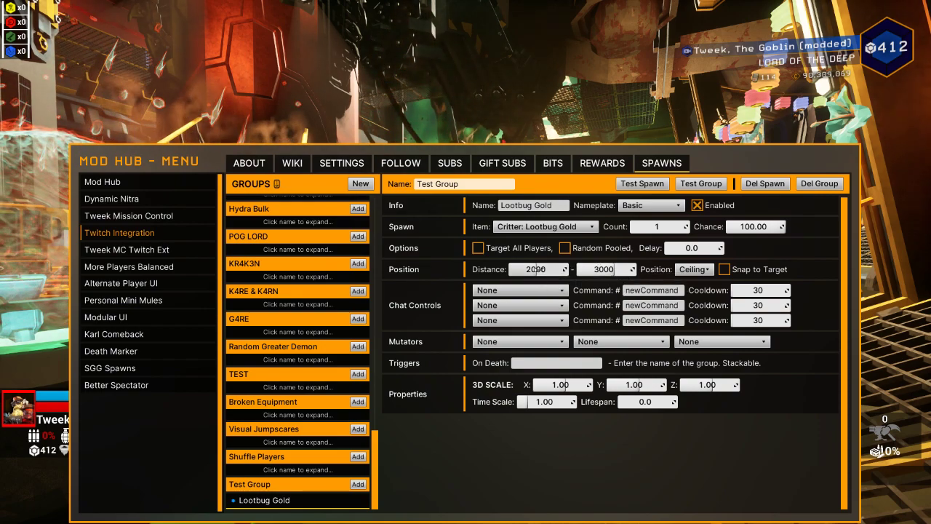
{"action": "type", "text": "1"}
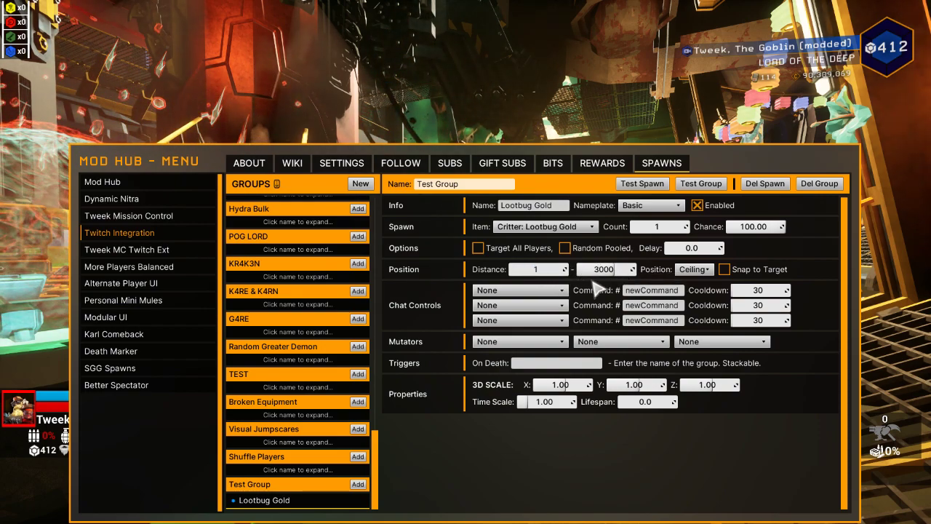
{"action": "type", "text": "000"}
{"action": "key", "text": "Tab"}
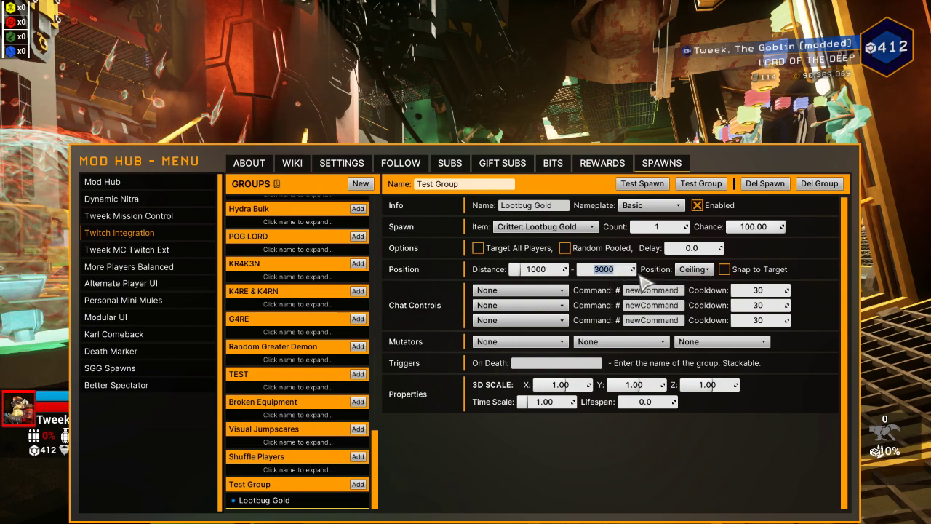
{"action": "type", "text": "2000"}
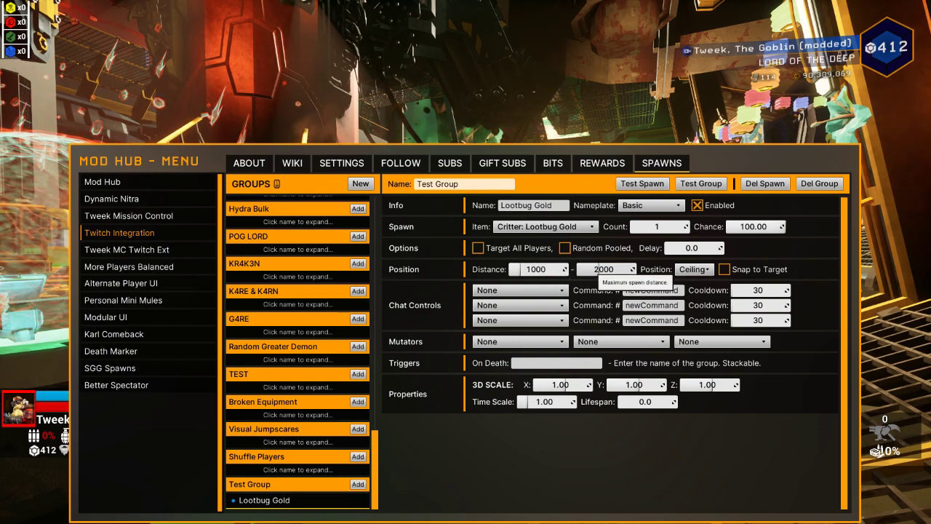
{"action": "left_click", "coordinate": [677, 272]}
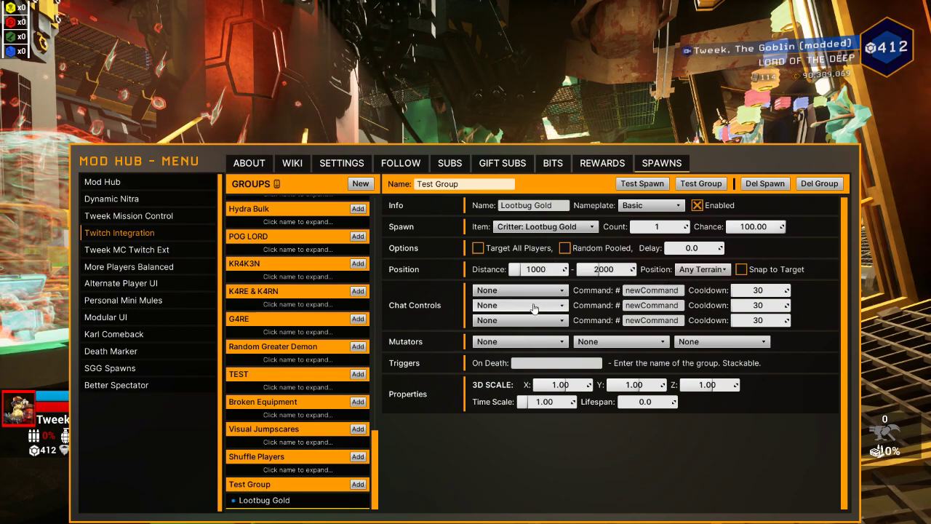
Assign Confetti as the first chat control, with the command party and a cooldown of 1.
{"action": "left_click", "coordinate": [513, 291]}
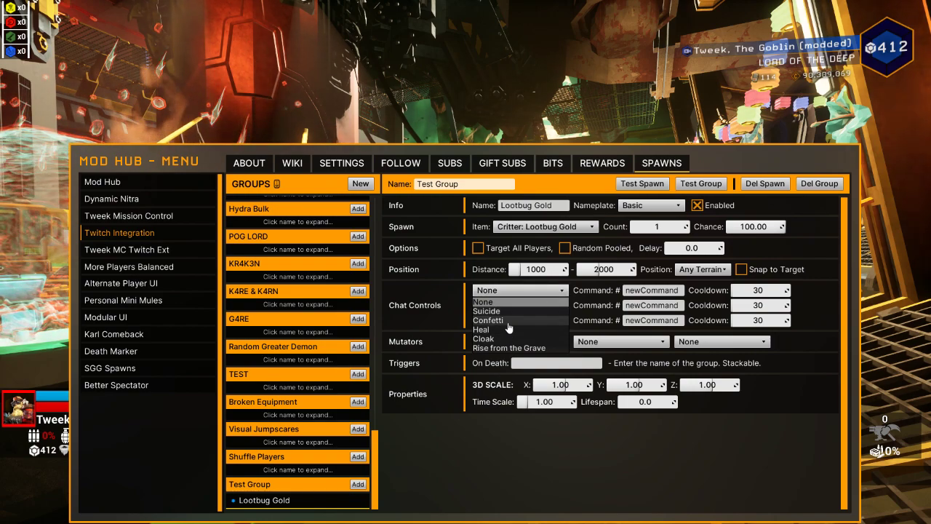
{"action": "left_click", "coordinate": [502, 320]}
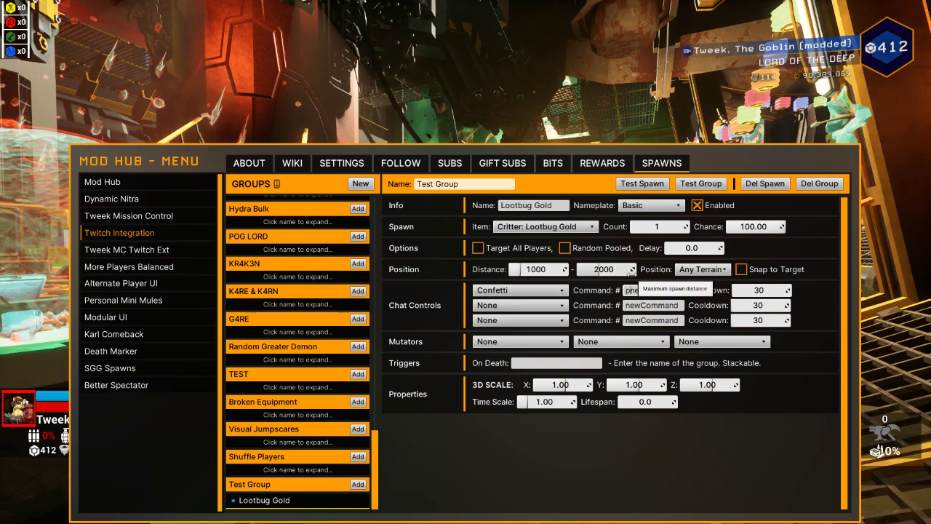
{"action": "type", "text": "ty"}
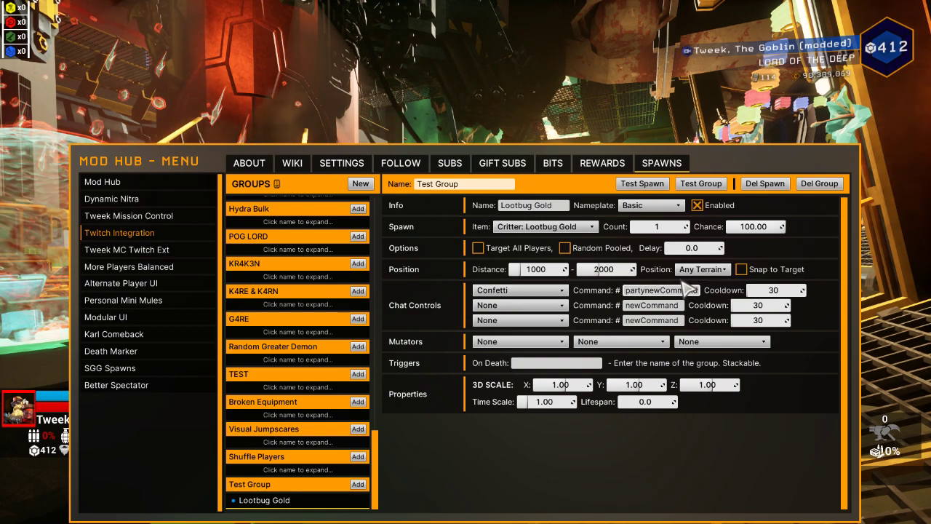
{"action": "key", "text": "Delete"}
{"action": "key", "text": "Delete"}
{"action": "key", "text": "Delete"}
{"action": "key", "text": "Delete"}
{"action": "key", "text": "Delete"}
{"action": "key", "text": "Delete"}
{"action": "key", "text": "Delete"}
{"action": "key", "text": "Delete"}
{"action": "key", "text": "Delete"}
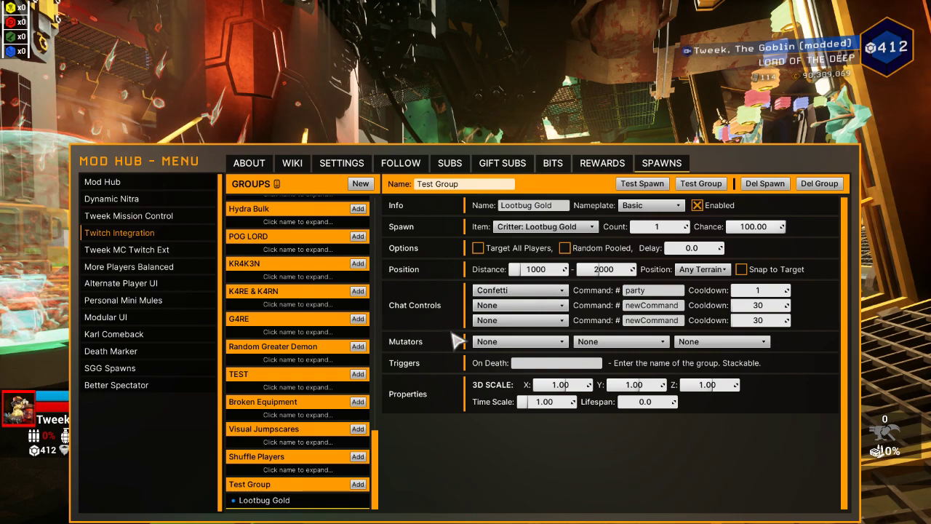
Apply the Red Sugar mutator to the Lootbug Gold spawn as its first mutator.
{"action": "left_click", "coordinate": [542, 342]}
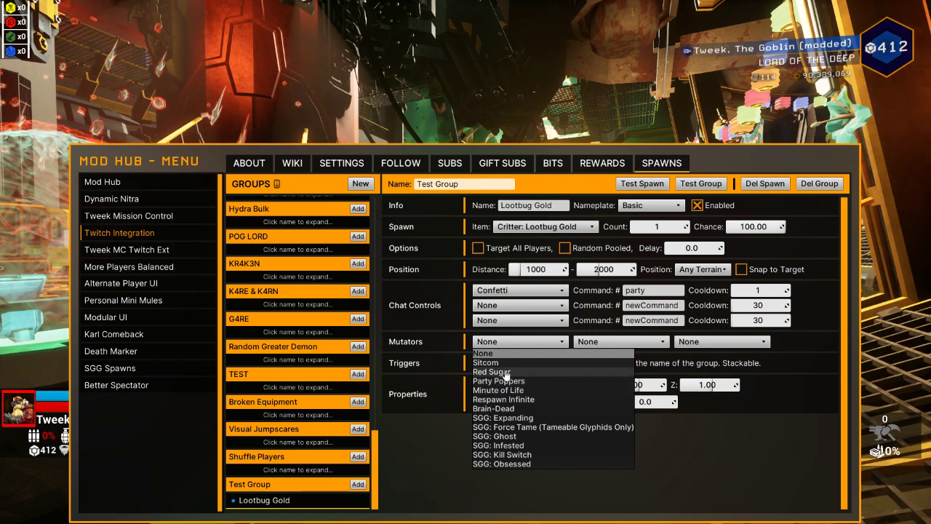
{"action": "left_click", "coordinate": [506, 373]}
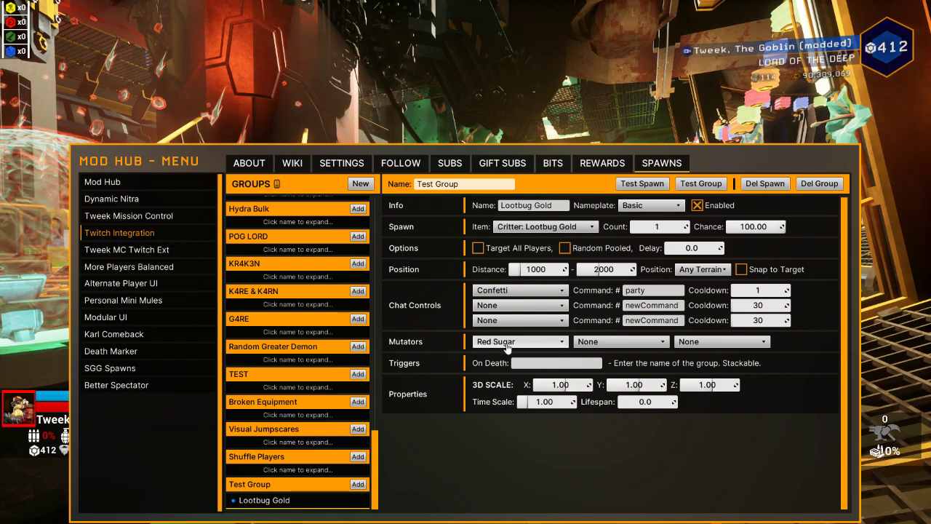
Read the wiki descriptions of the available mutators and chat controls.
{"action": "left_click", "coordinate": [293, 161]}
{"action": "left_click", "coordinate": [298, 191]}
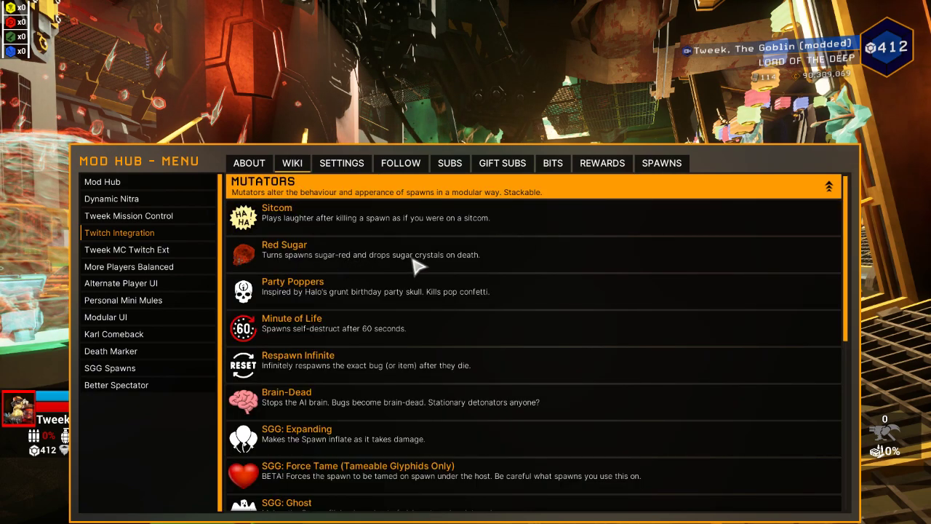
{"action": "left_click", "coordinate": [279, 193]}
{"action": "left_click", "coordinate": [303, 190]}
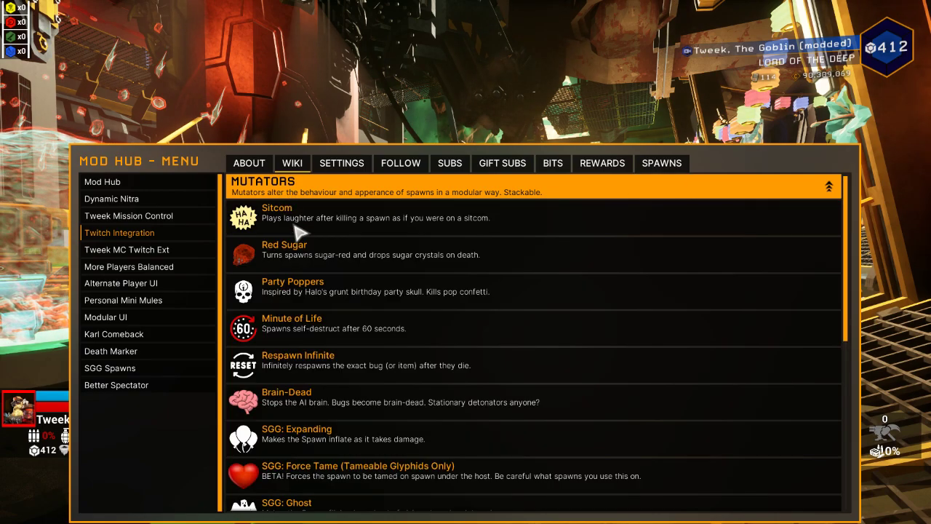
{"action": "left_click", "coordinate": [305, 189]}
{"action": "left_click", "coordinate": [307, 227]}
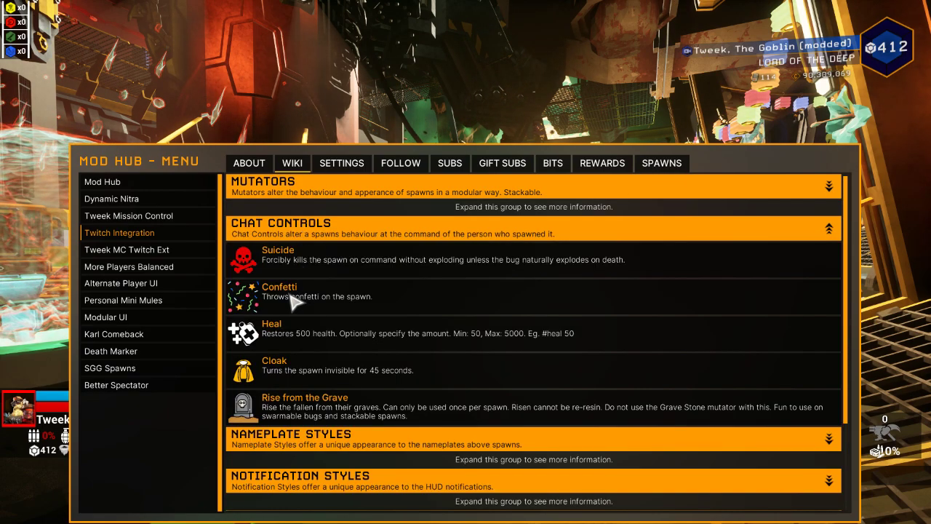
{"action": "left_click", "coordinate": [339, 233]}
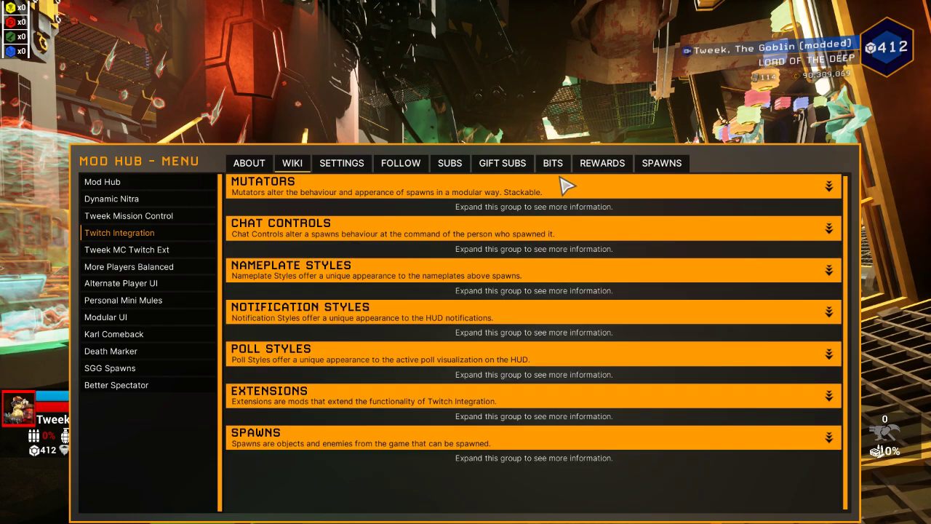
Set the Lootbug Gold spawn's On Death trigger to the Broken Equipment group.
{"action": "left_click", "coordinate": [659, 164]}
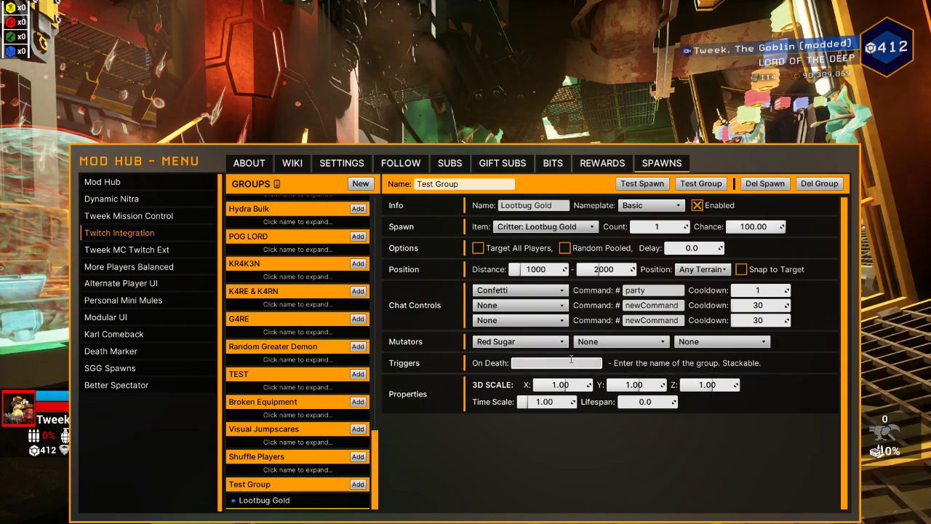
{"action": "left_click", "coordinate": [530, 361]}
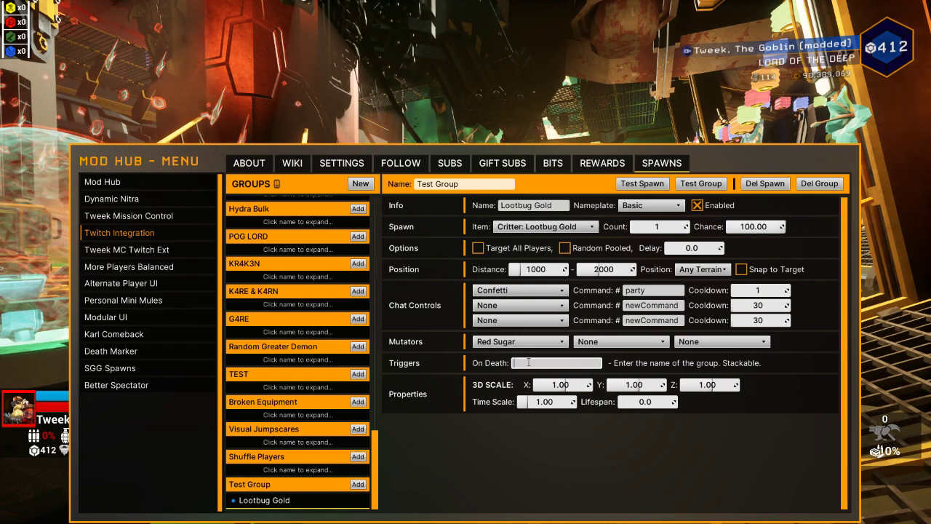
{"action": "type", "text": "Broke"}
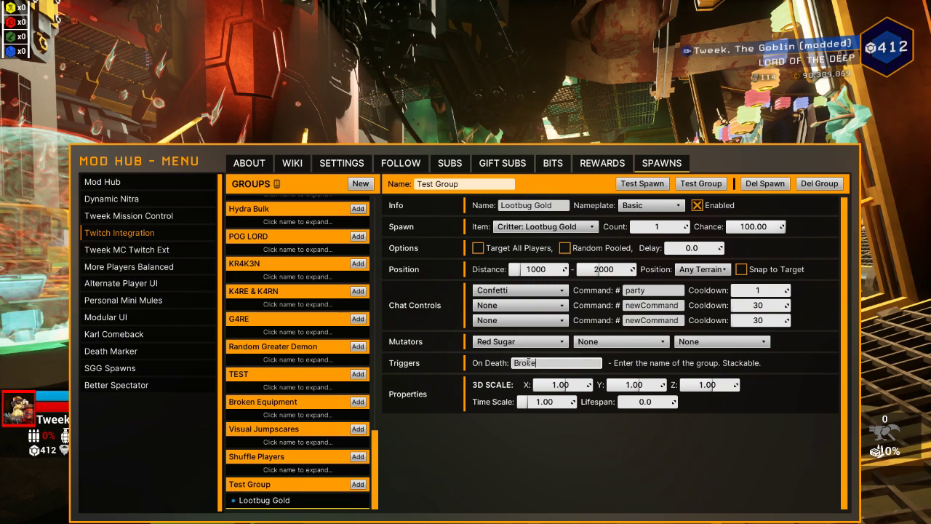
{"action": "type", "text": "n Eq"}
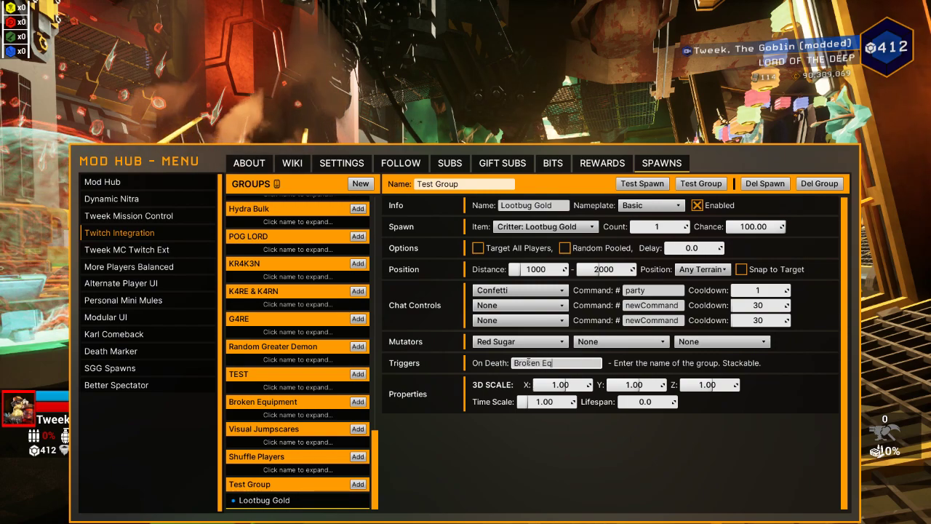
{"action": "type", "text": "uipment"}
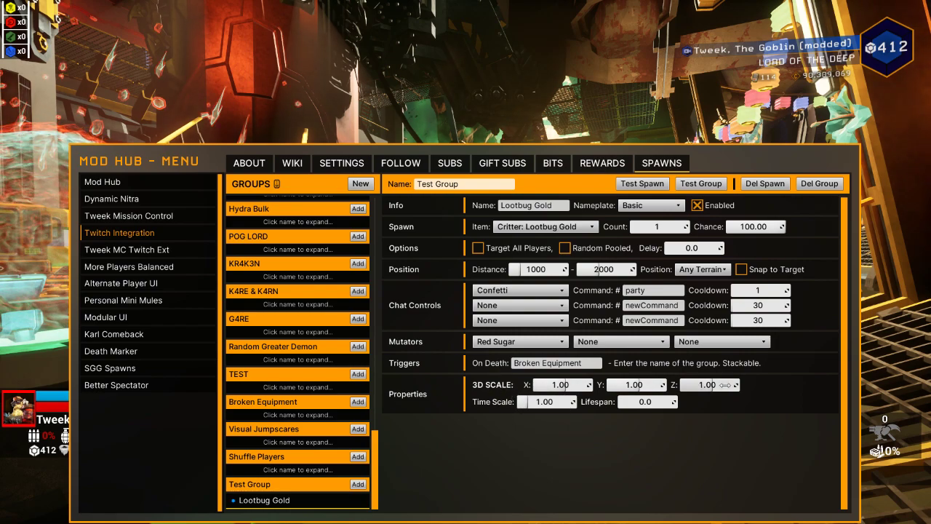
Set the Lootbug Gold spawn's 3D scale to 2 on the X, Y and Z axes.
{"action": "left_click", "coordinate": [561, 385]}
{"action": "type", "text": "0"}
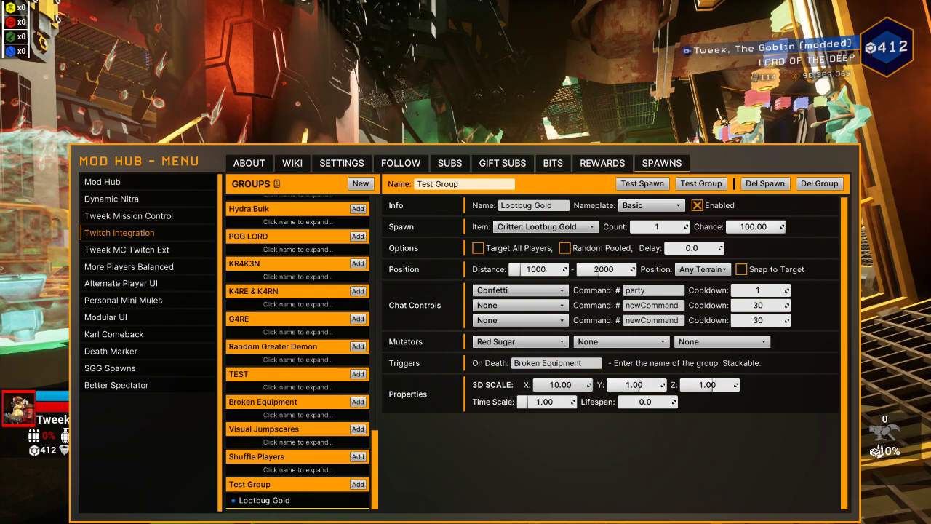
{"action": "left_click", "coordinate": [560, 384]}
{"action": "type", "text": "2"}
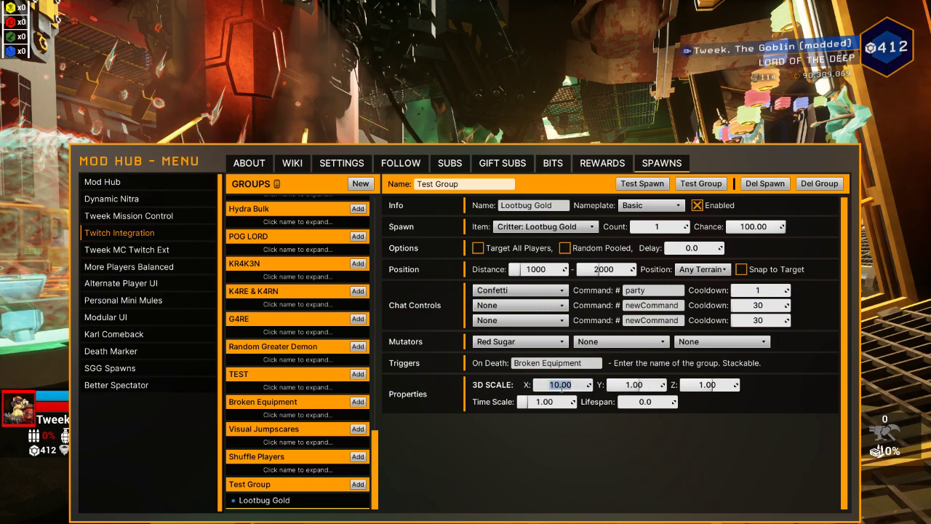
{"action": "left_click", "coordinate": [627, 384]}
{"action": "type", "text": "2"}
{"action": "left_click", "coordinate": [704, 385]}
{"action": "type", "text": "2"}
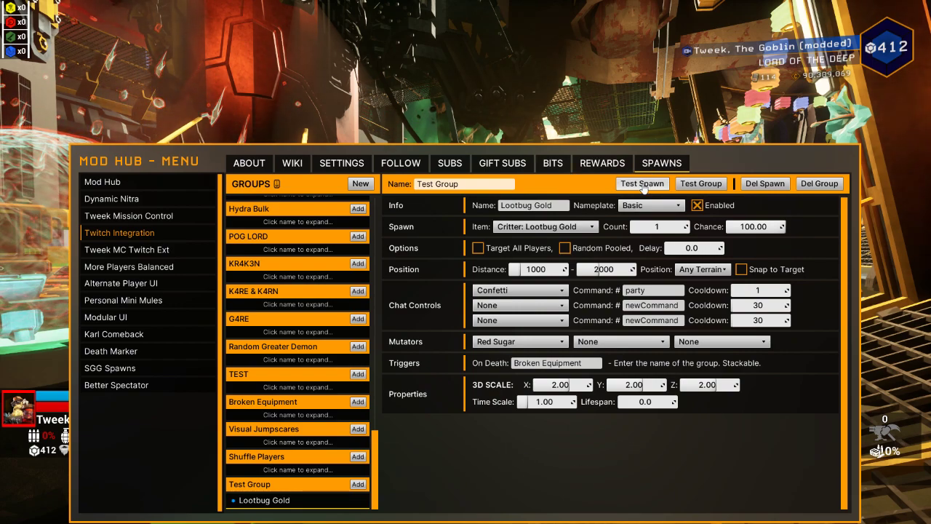
Test the Lootbug Gold spawn in the game, view the creature and reopen the mod menu.
{"action": "left_click", "coordinate": [642, 184]}
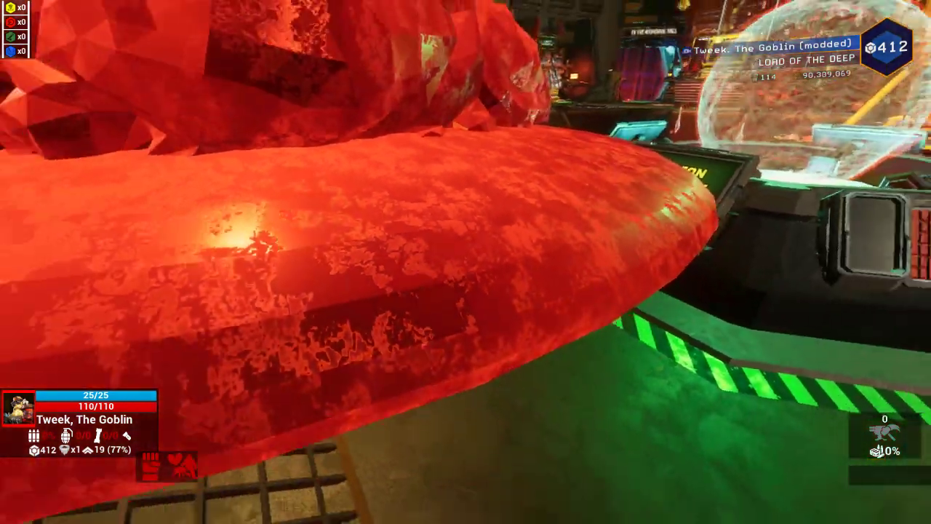
{"action": "key", "text": "s"}
{"action": "key", "text": "F1"}
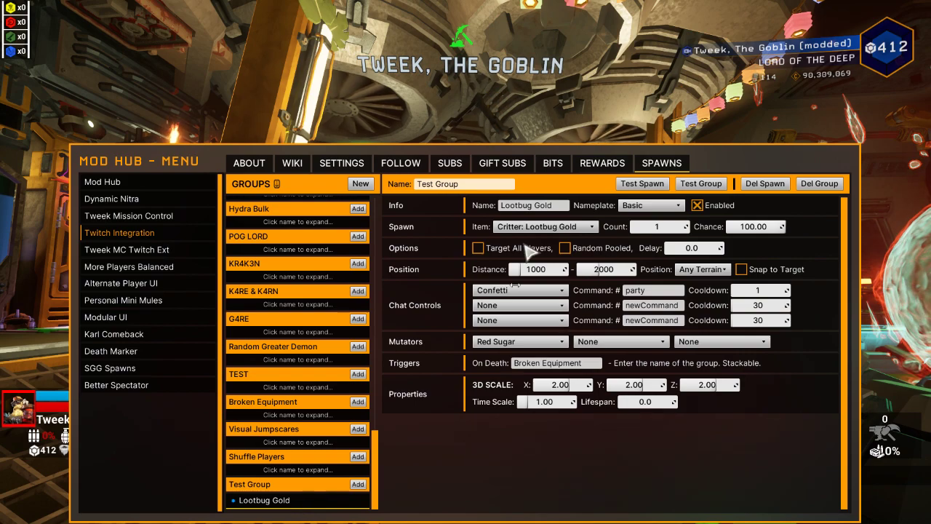
Add Test Group as a third spawn for the Follow event and remove that entry again.
{"action": "left_click", "coordinate": [402, 165]}
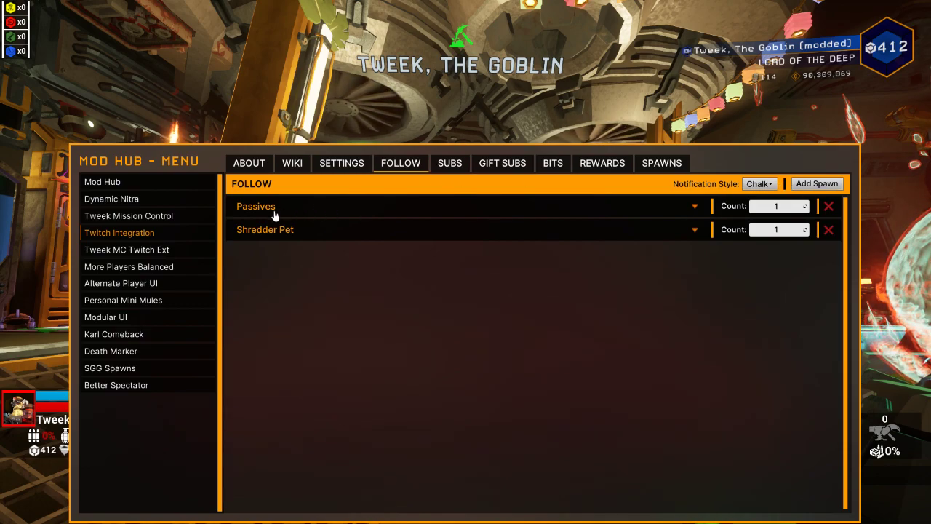
{"action": "left_click", "coordinate": [808, 185]}
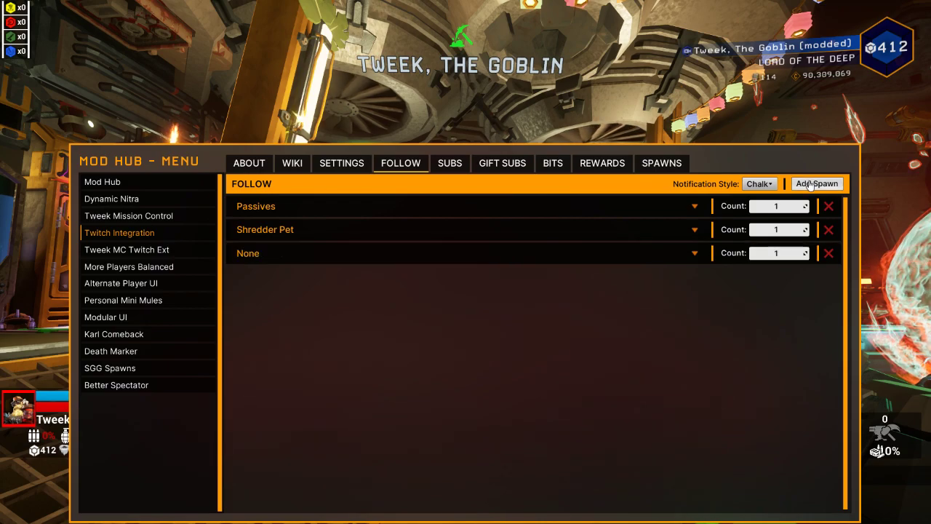
{"action": "left_click", "coordinate": [293, 256]}
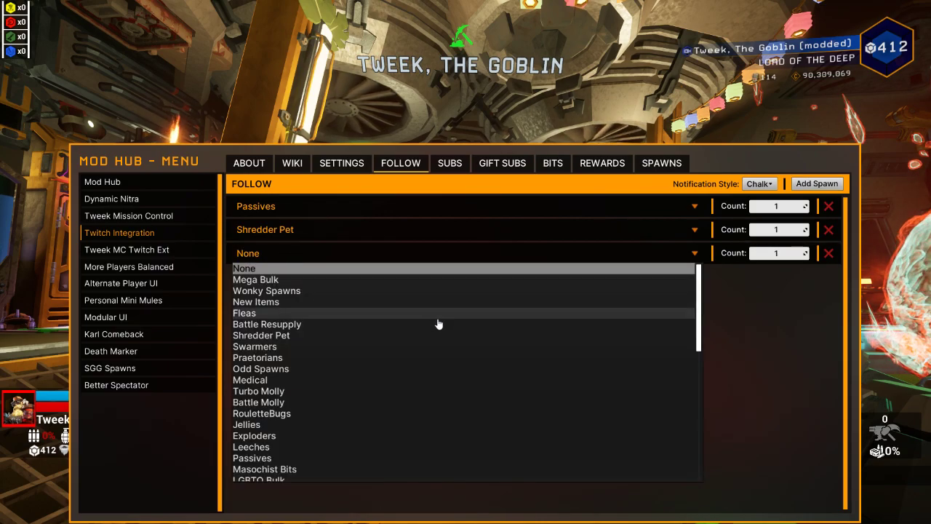
{"action": "scroll", "coordinate": [451, 393], "scroll_direction": "down", "scroll_amount": 10}
{"action": "scroll", "coordinate": [447, 423], "scroll_direction": "down", "scroll_amount": 2}
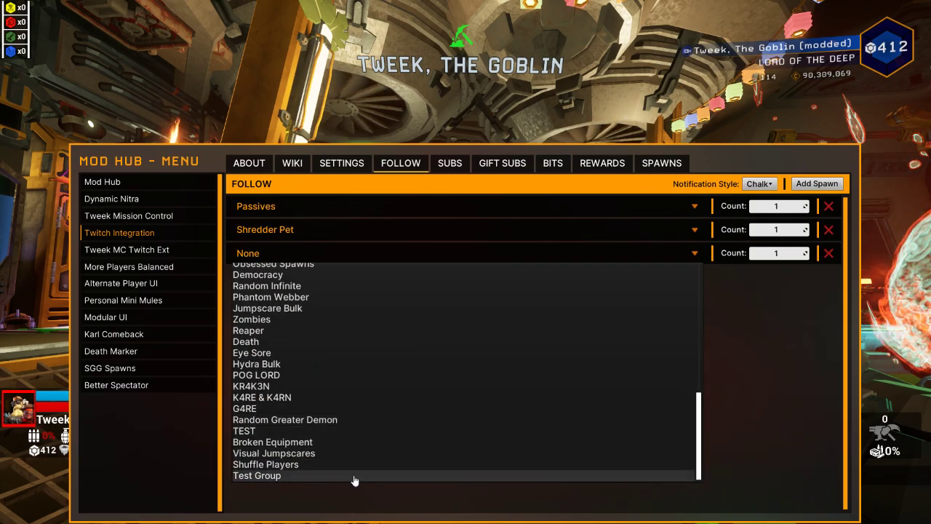
{"action": "left_click", "coordinate": [442, 477]}
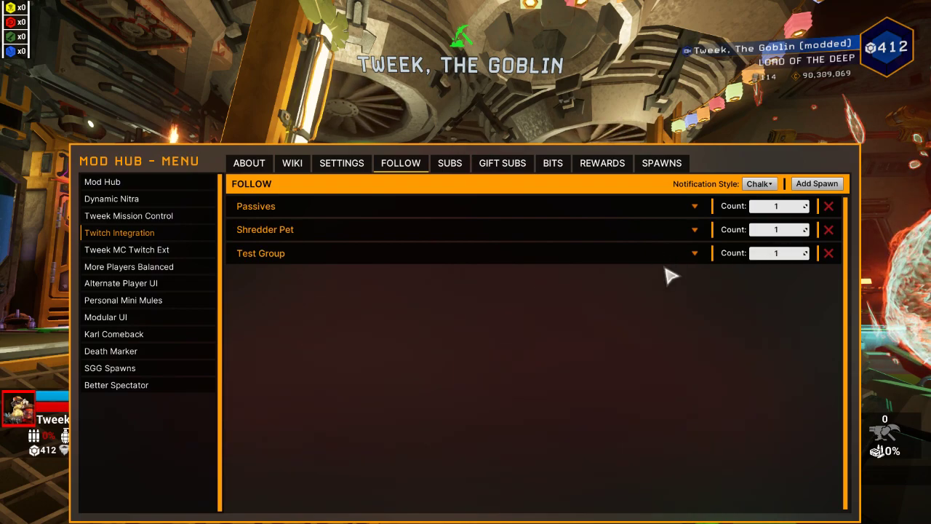
{"action": "left_click", "coordinate": [828, 253]}
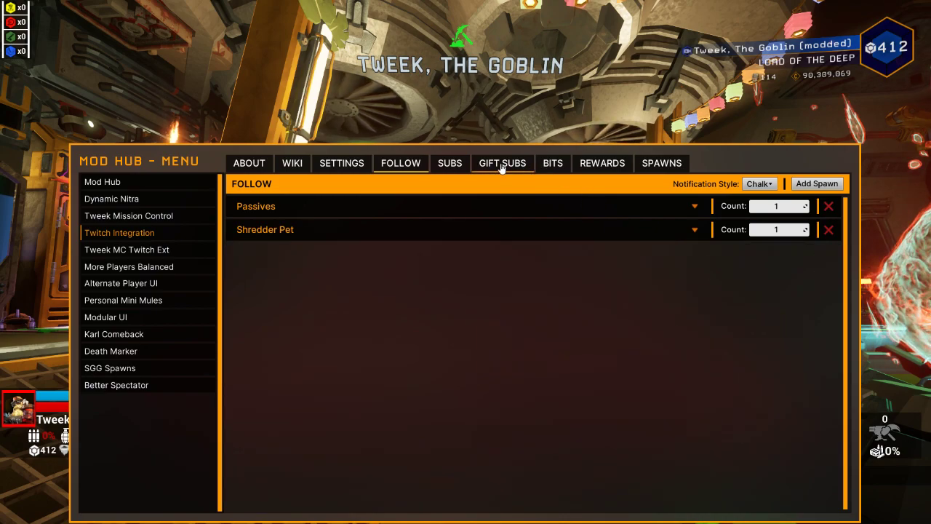
Review the spawns assigned to subscriptions and gift subscriptions.
{"action": "left_click", "coordinate": [454, 163]}
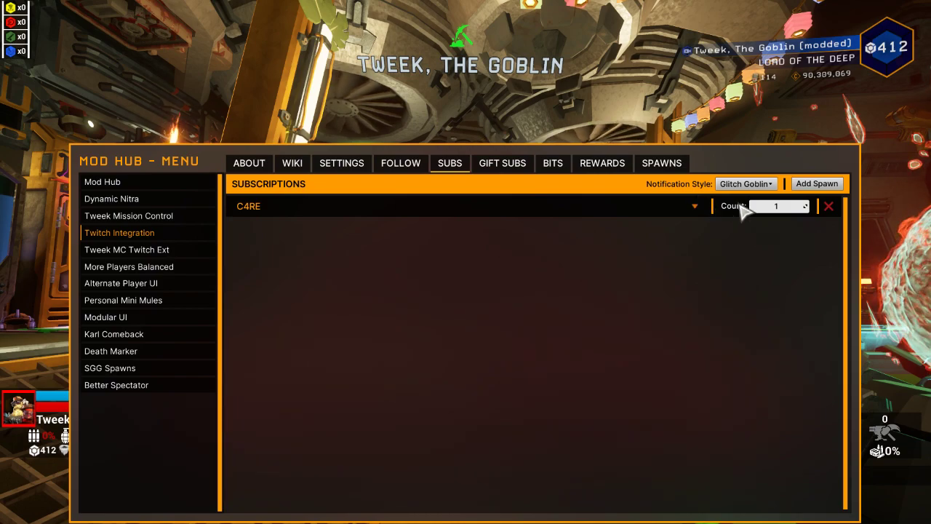
{"action": "left_click", "coordinate": [515, 167]}
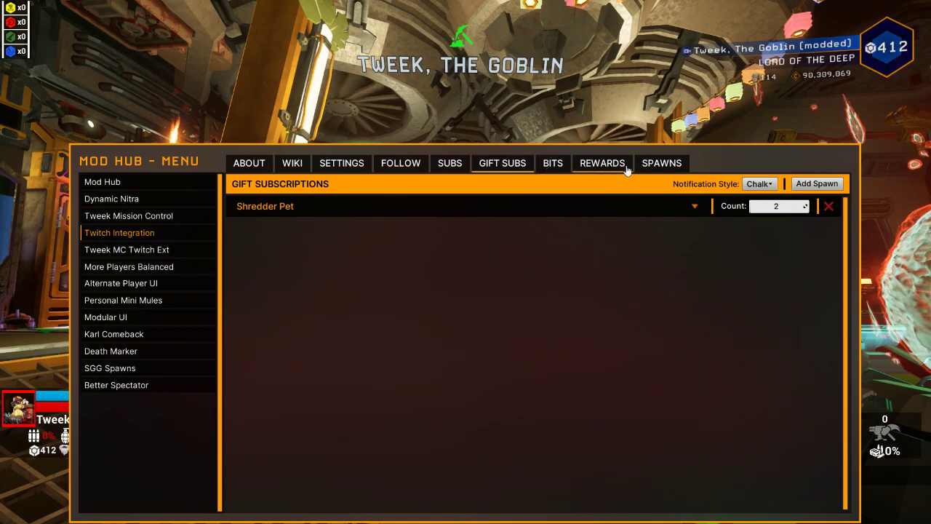
Enable Random Pooled for the Lootbug Gold spawn in Test Group.
{"action": "left_click", "coordinate": [658, 164]}
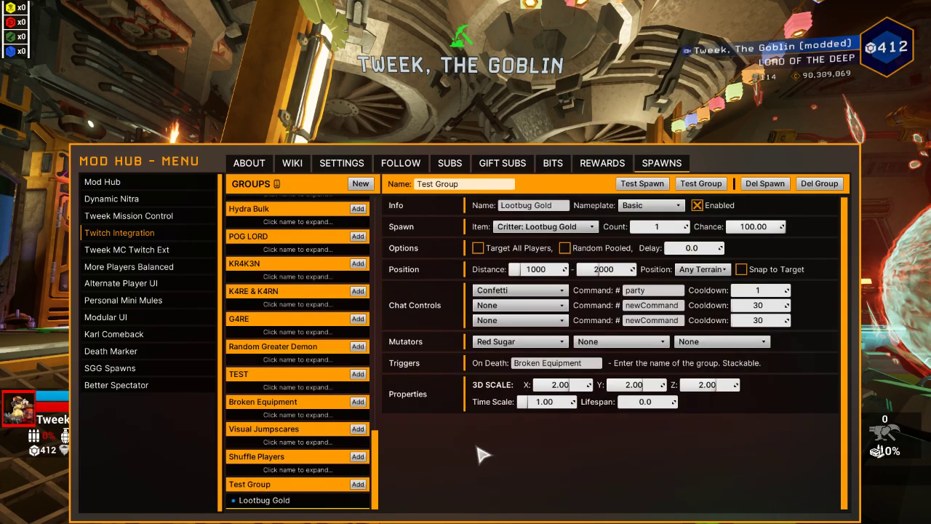
{"action": "left_click", "coordinate": [565, 248]}
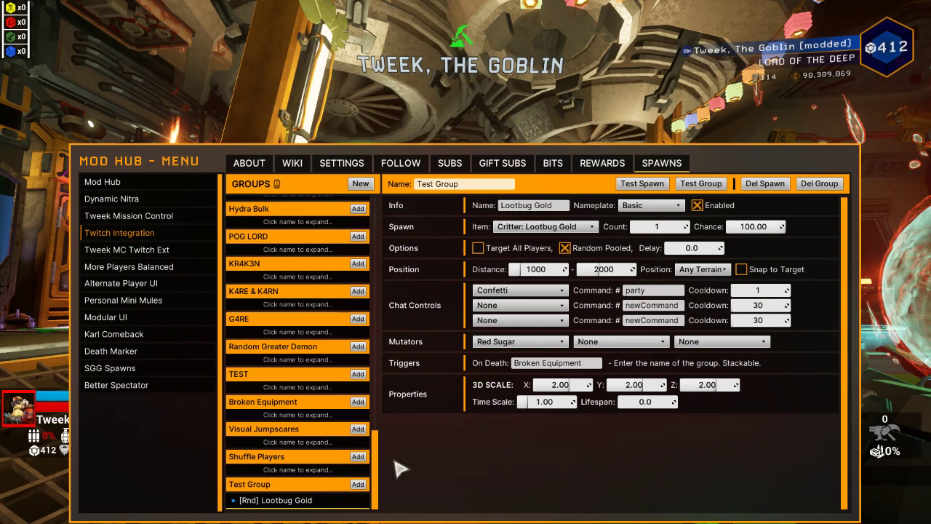
Add a second spawn to Test Group and set its item to Critter: Lootbug.
{"action": "left_click", "coordinate": [357, 484]}
{"action": "left_click", "coordinate": [313, 502]}
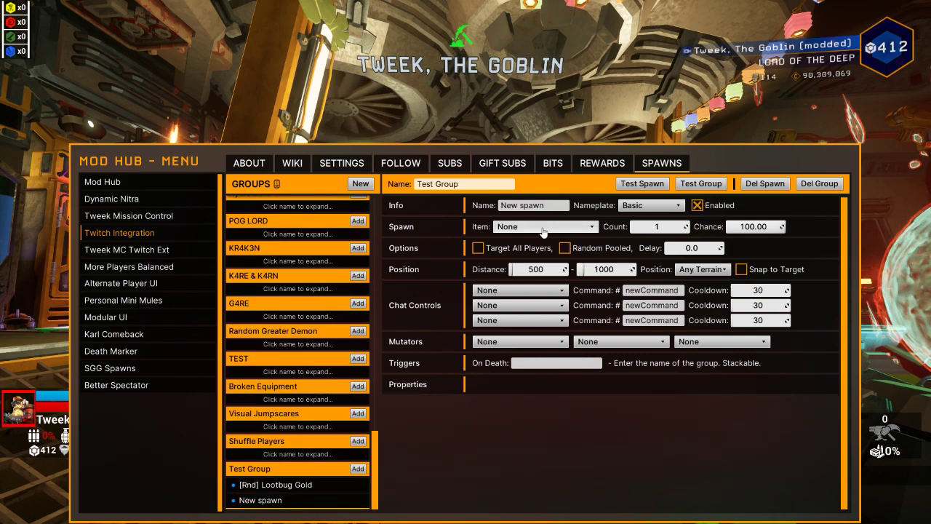
{"action": "left_click", "coordinate": [542, 230]}
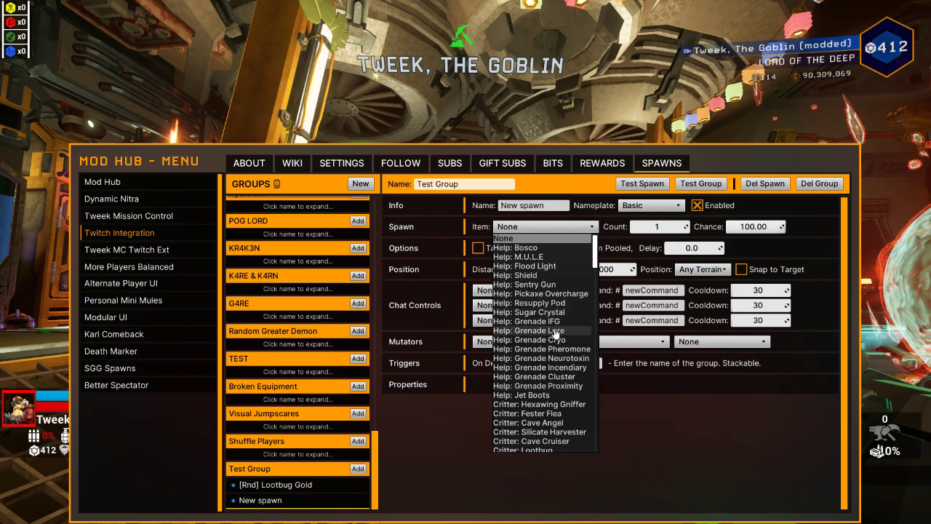
{"action": "scroll", "coordinate": [555, 332], "scroll_direction": "down", "scroll_amount": 2}
{"action": "left_click", "coordinate": [554, 456]}
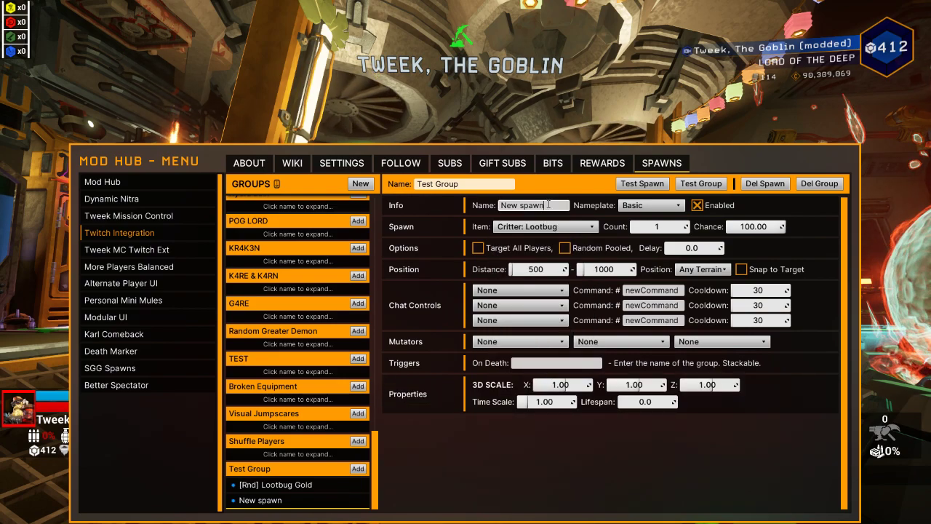
Name the new Test Group spawn Lootbug and enable Random Pooled for it.
{"action": "left_click_drag", "start_coordinate": [548, 204], "coordinate": [501, 205]}
{"action": "type", "text": "Lootbug"}
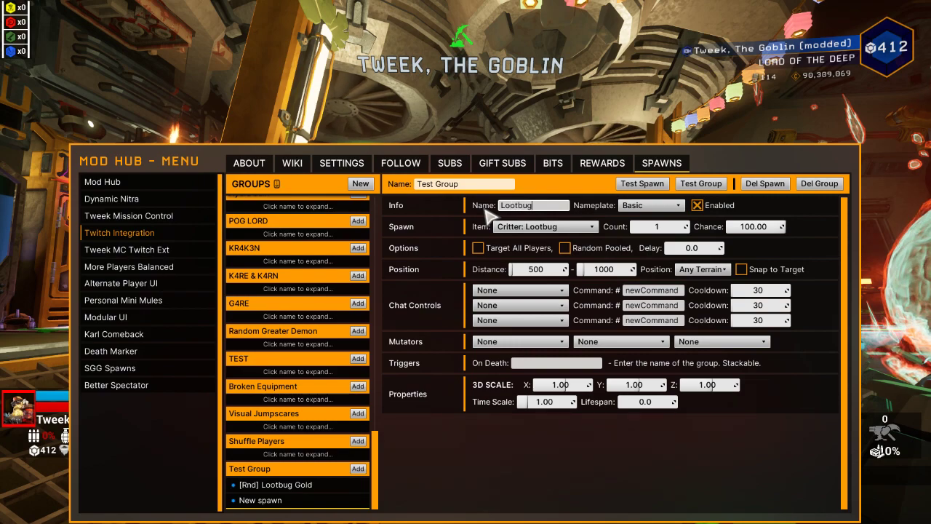
{"action": "left_click", "coordinate": [536, 442]}
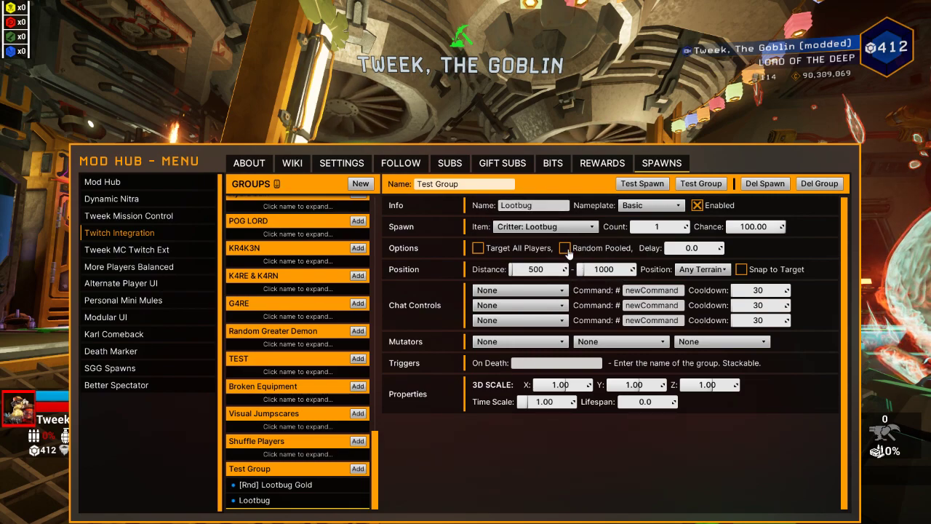
{"action": "left_click", "coordinate": [566, 248]}
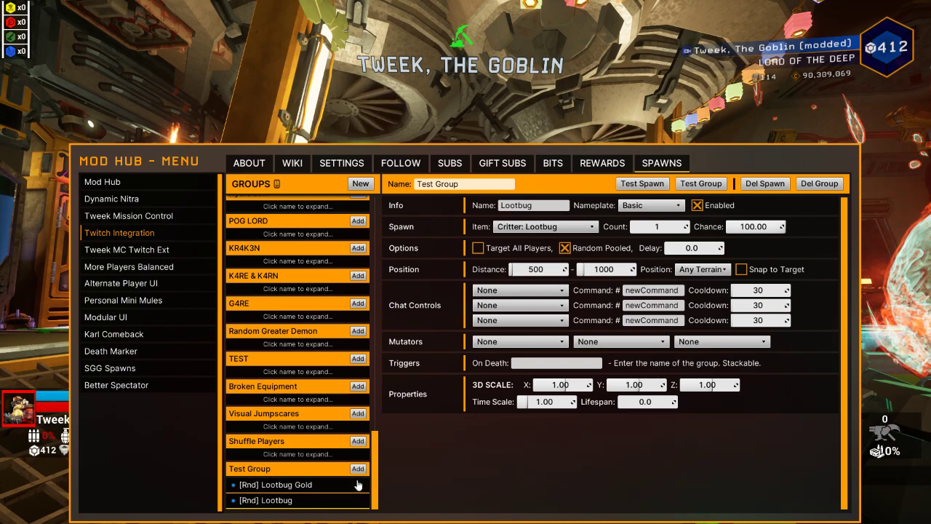
Examine the Visual Jumpscares and Random Greater Demon groups, including the non-pooled spawn in Random Greater Demon.
{"action": "left_click", "coordinate": [277, 414]}
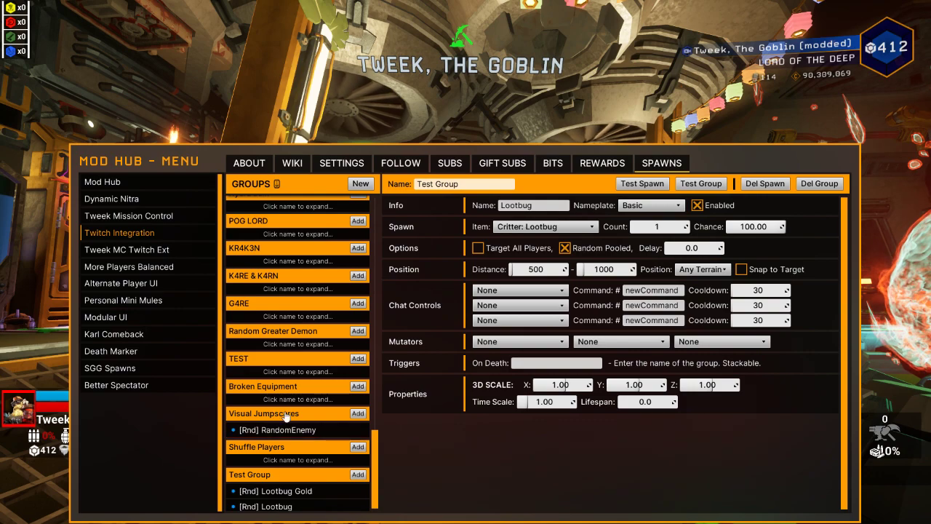
{"action": "left_click", "coordinate": [284, 414]}
{"action": "left_click", "coordinate": [268, 332]}
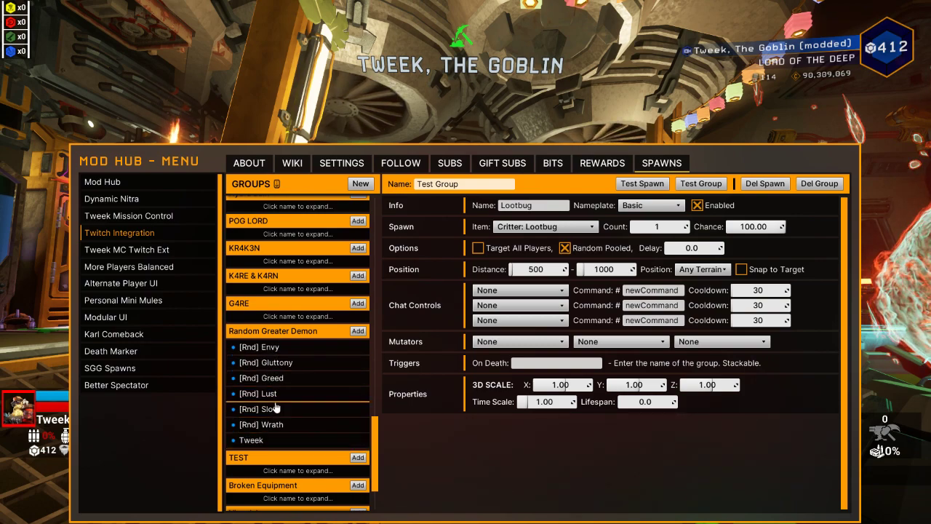
{"action": "left_click", "coordinate": [270, 441]}
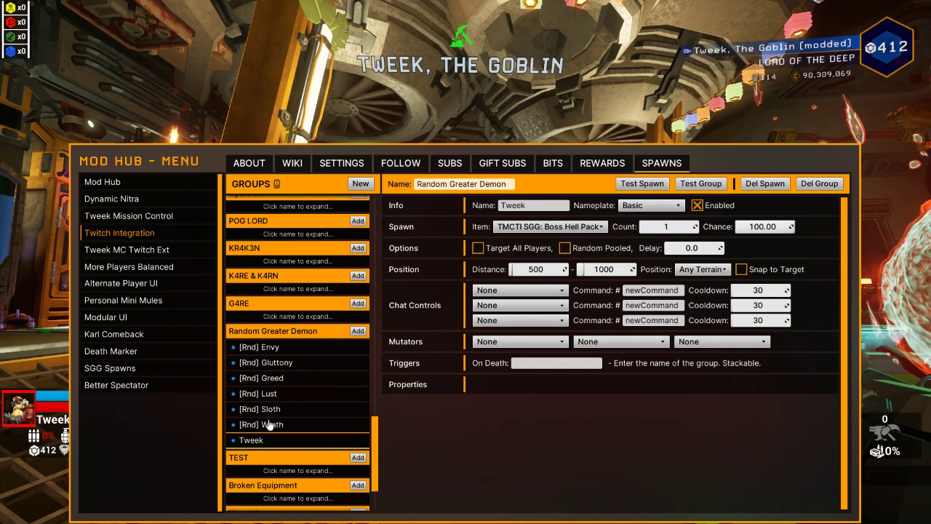
{"action": "left_click_drag", "start_coordinate": [263, 448], "coordinate": [311, 342]}
{"action": "left_click_drag", "start_coordinate": [263, 445], "coordinate": [281, 472]}
{"action": "left_click", "coordinate": [289, 472]}
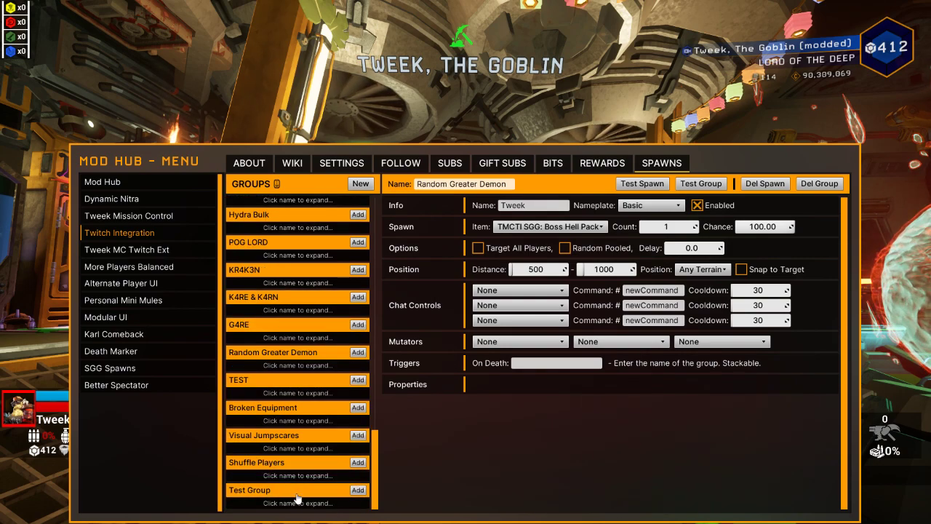
Delete the Lootbug spawn from Test Group and remove the whole group.
{"action": "left_click", "coordinate": [295, 494]}
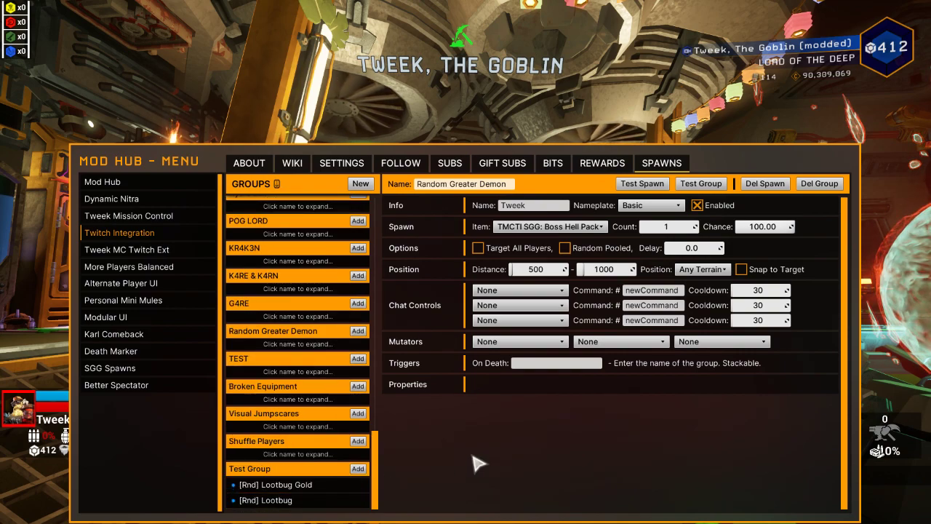
{"action": "left_click", "coordinate": [306, 500]}
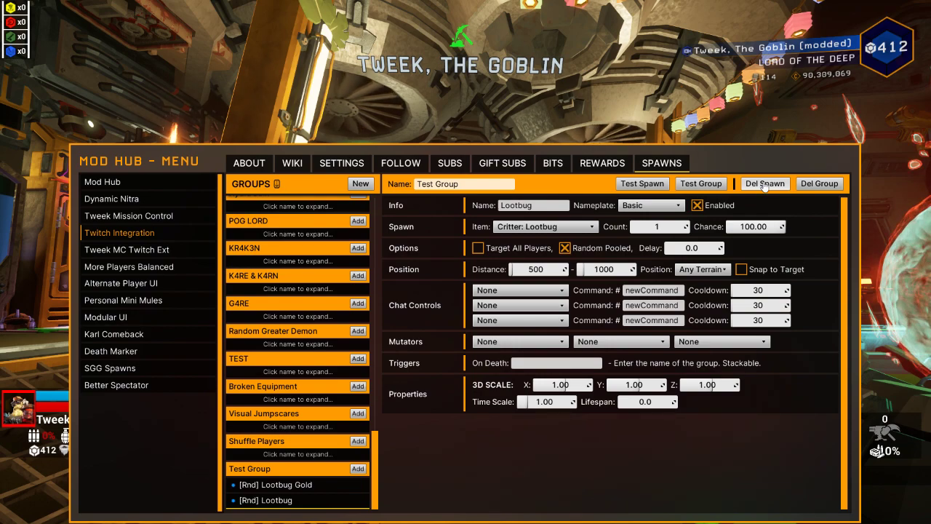
{"action": "left_click", "coordinate": [763, 184]}
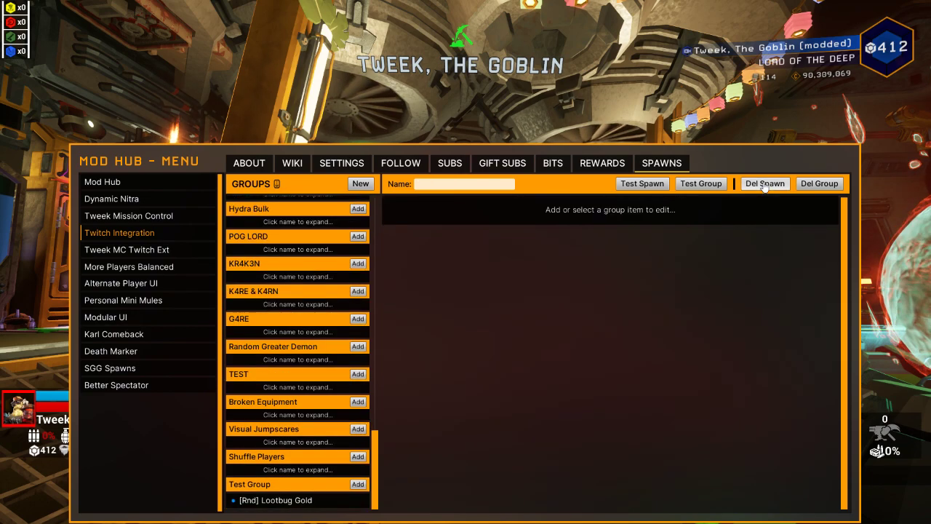
{"action": "left_click", "coordinate": [298, 500]}
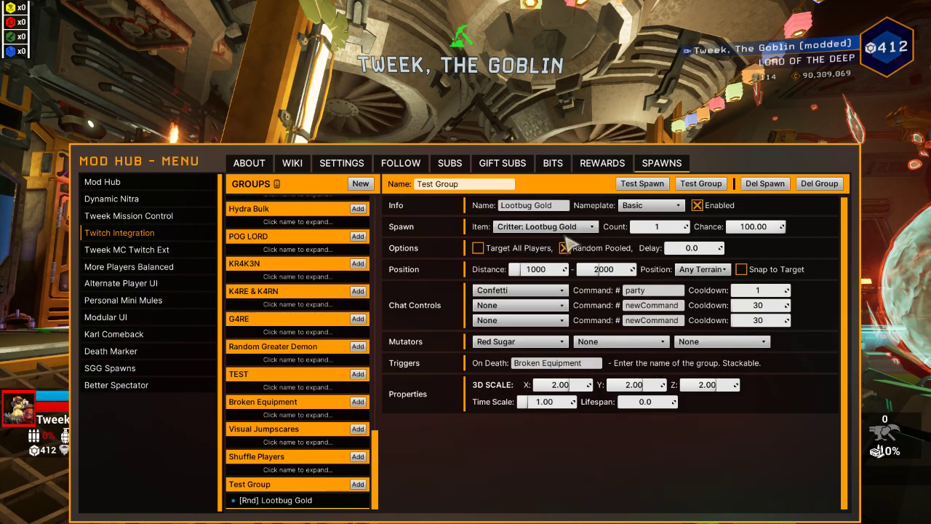
{"action": "left_click", "coordinate": [819, 184]}
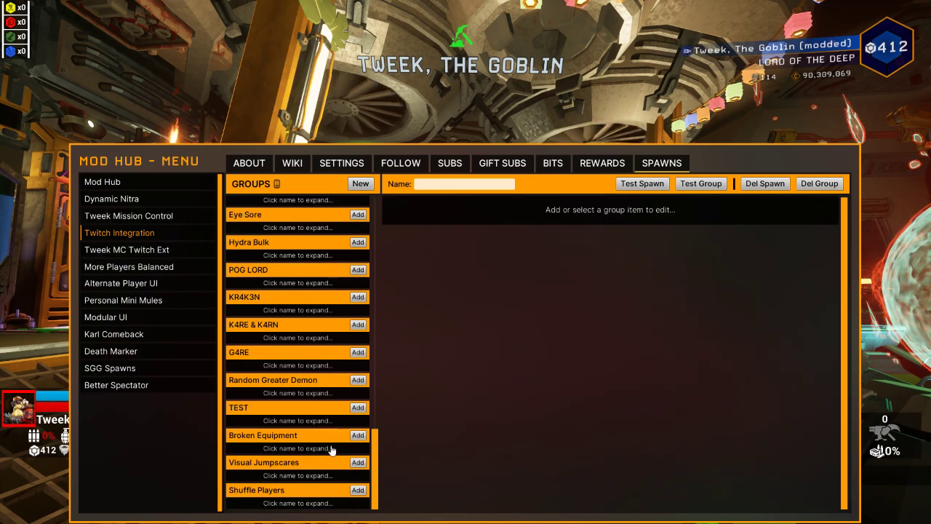
Review the bits cheer ranges and the groups selectable for the Shredder Pet entry in the 1 to 10 bits range.
{"action": "scroll", "coordinate": [330, 450], "scroll_direction": "up", "scroll_amount": 3}
{"action": "scroll", "coordinate": [316, 473], "scroll_direction": "down", "scroll_amount": 3}
{"action": "scroll", "coordinate": [320, 469], "scroll_direction": "up", "scroll_amount": 3}
{"action": "scroll", "coordinate": [317, 466], "scroll_direction": "up", "scroll_amount": 2}
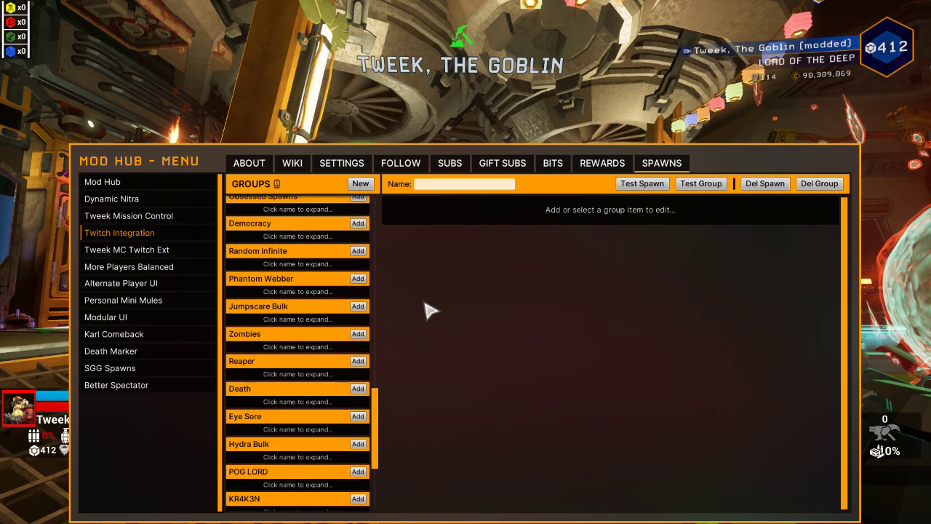
{"action": "left_click", "coordinate": [550, 164]}
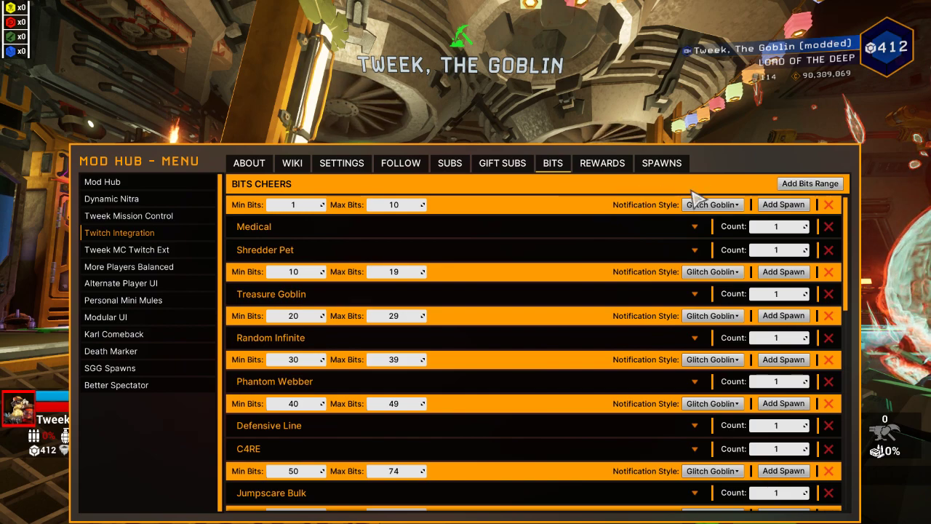
{"action": "left_click", "coordinate": [806, 184]}
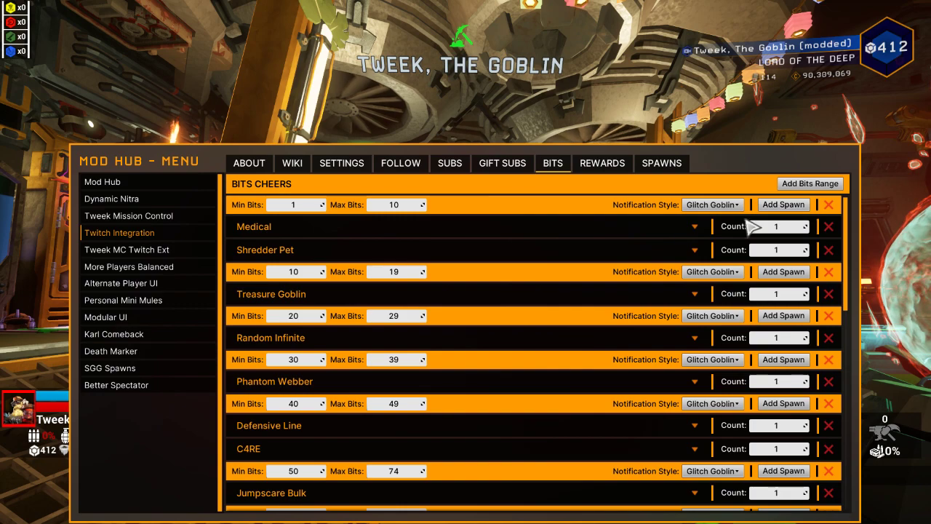
{"action": "left_click", "coordinate": [686, 251]}
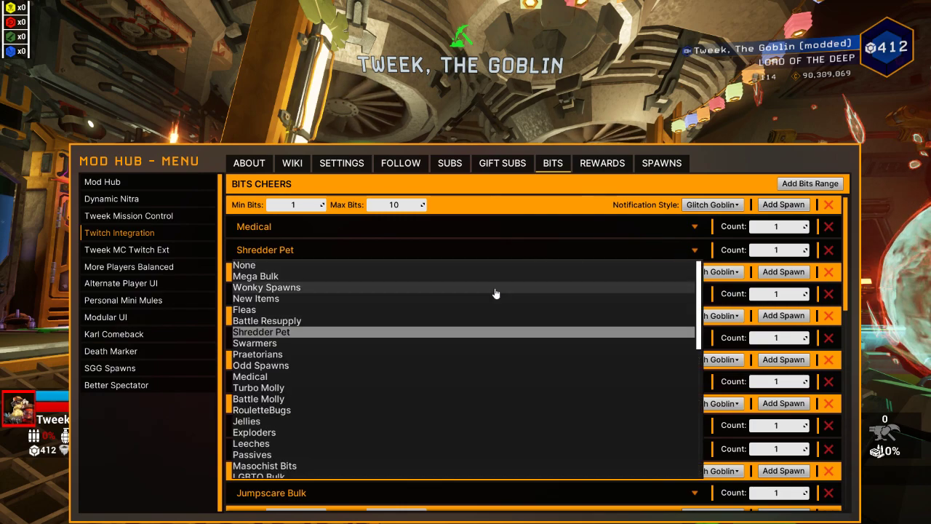
{"action": "left_click", "coordinate": [675, 250]}
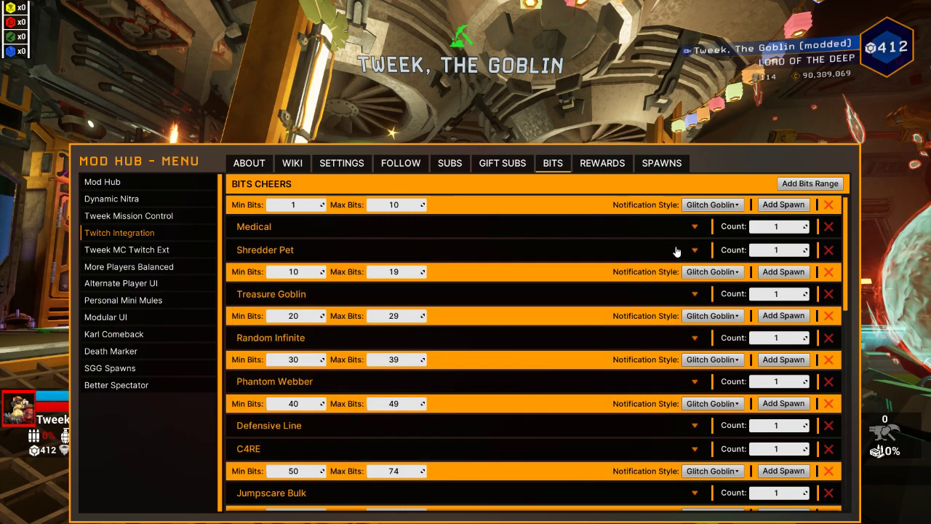
Find the Shredder Pet group among the spawn groups and view its spawn settings.
{"action": "left_click", "coordinate": [658, 164]}
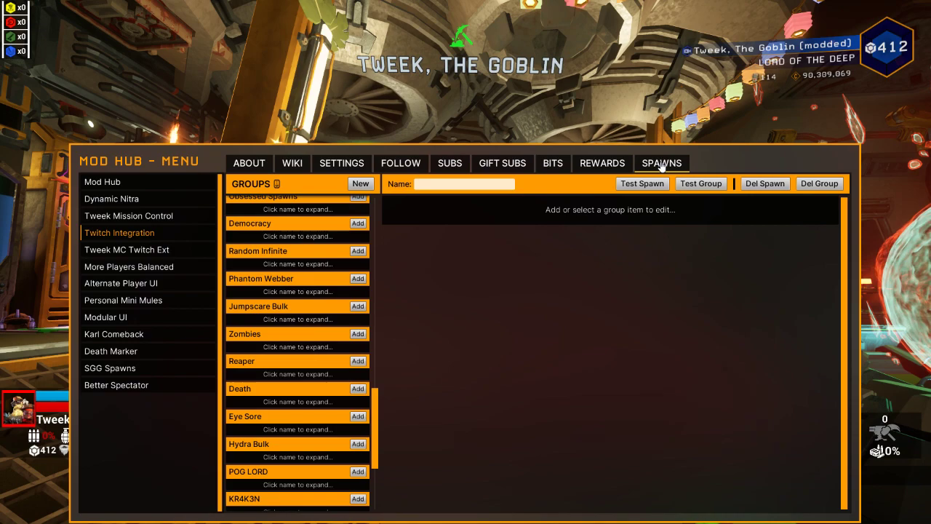
{"action": "scroll", "coordinate": [297, 293], "scroll_direction": "up", "scroll_amount": 10}
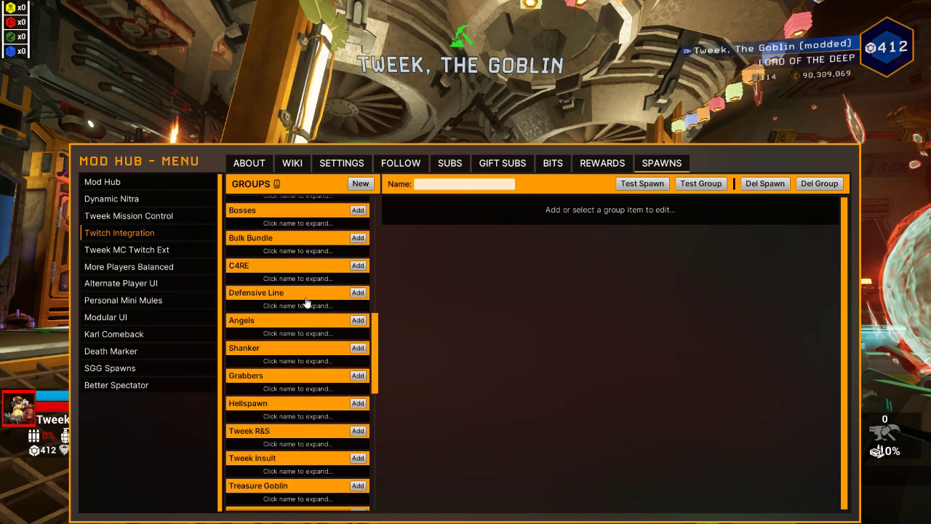
{"action": "scroll", "coordinate": [307, 302], "scroll_direction": "up", "scroll_amount": 10}
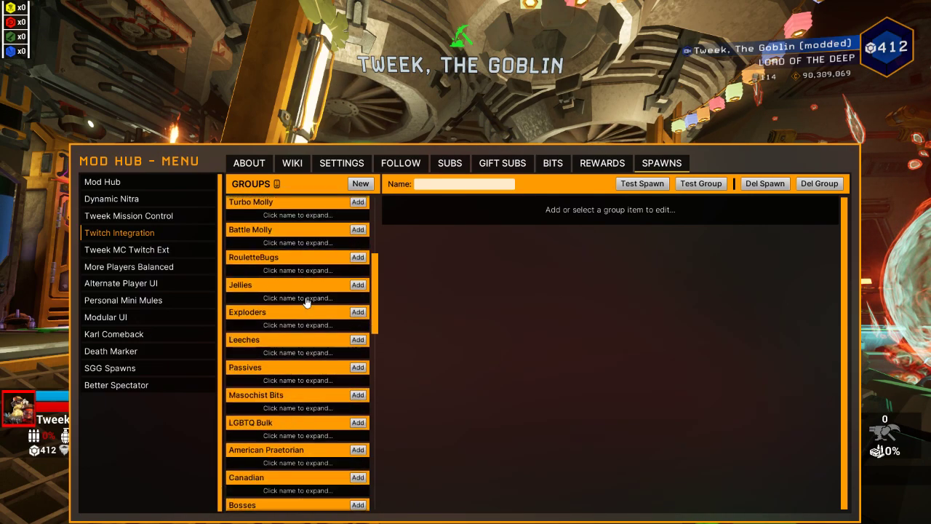
{"action": "scroll", "coordinate": [306, 303], "scroll_direction": "up", "scroll_amount": 5}
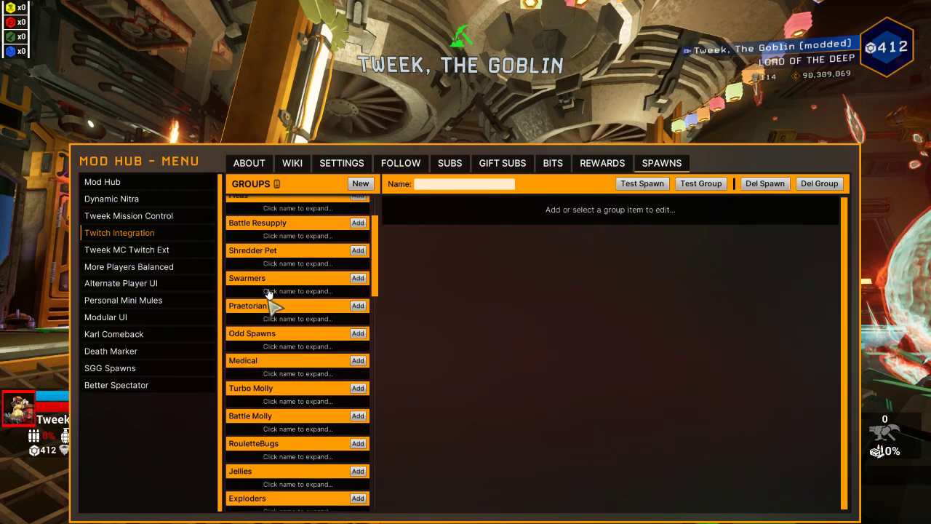
{"action": "left_click", "coordinate": [264, 252]}
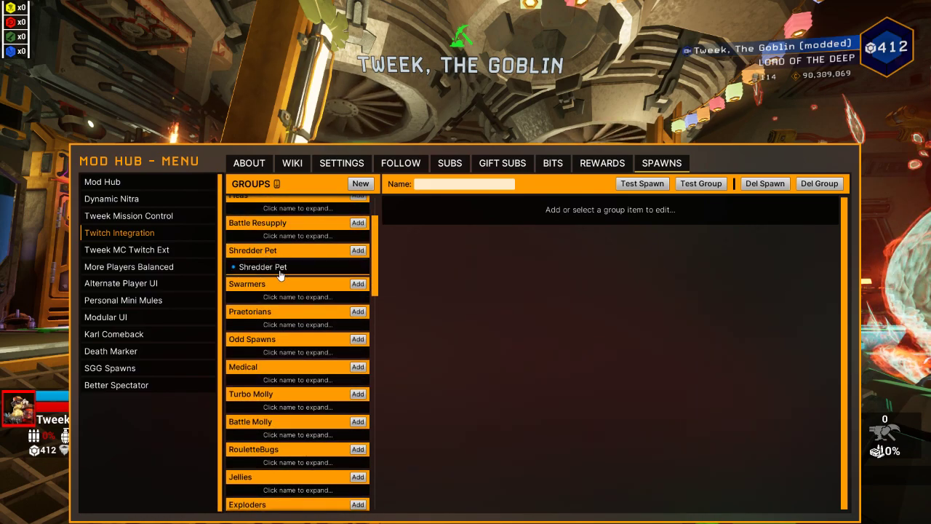
{"action": "left_click", "coordinate": [259, 267]}
Inspect the shield, resupply and red sugar spawns in the Medical group, and collapse the Medical and Shredder Pet groups.
{"action": "scroll", "coordinate": [314, 284], "scroll_direction": "up", "scroll_amount": 5}
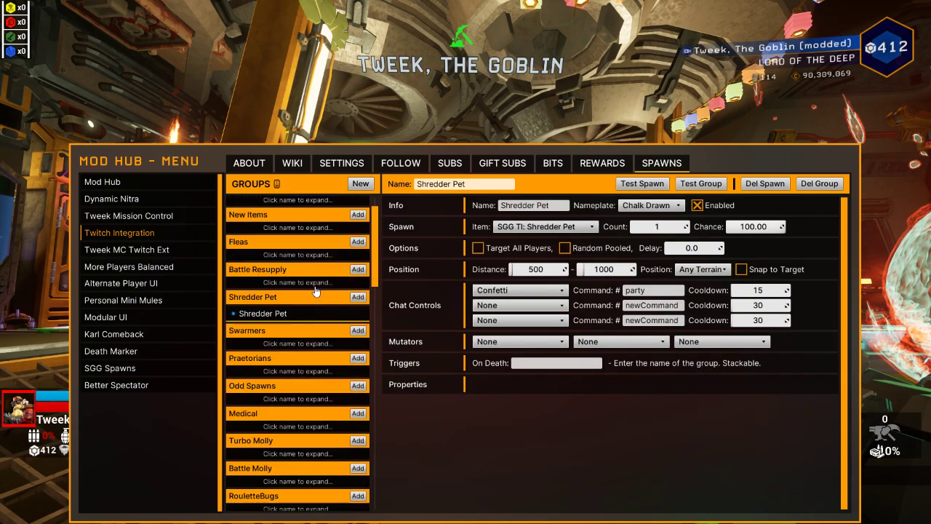
{"action": "scroll", "coordinate": [309, 277], "scroll_direction": "down", "scroll_amount": 5}
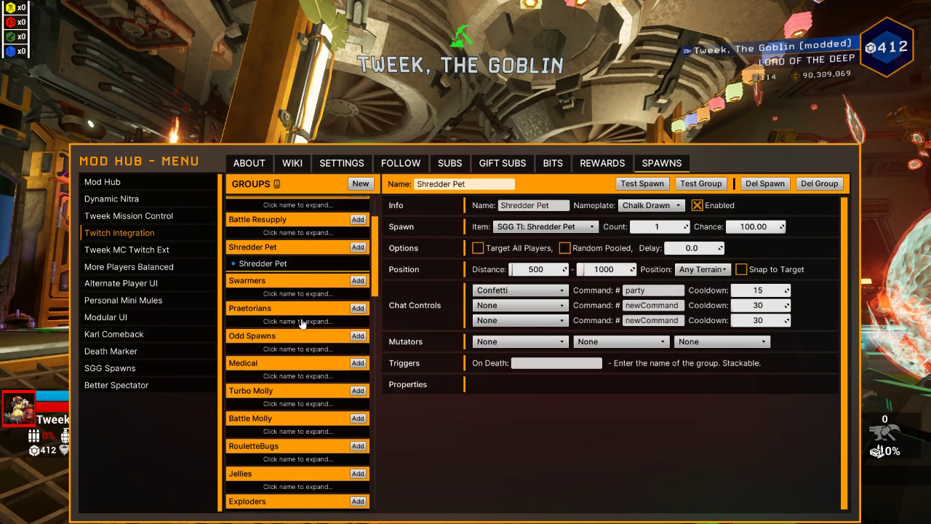
{"action": "left_click", "coordinate": [275, 363]}
{"action": "left_click", "coordinate": [282, 389]}
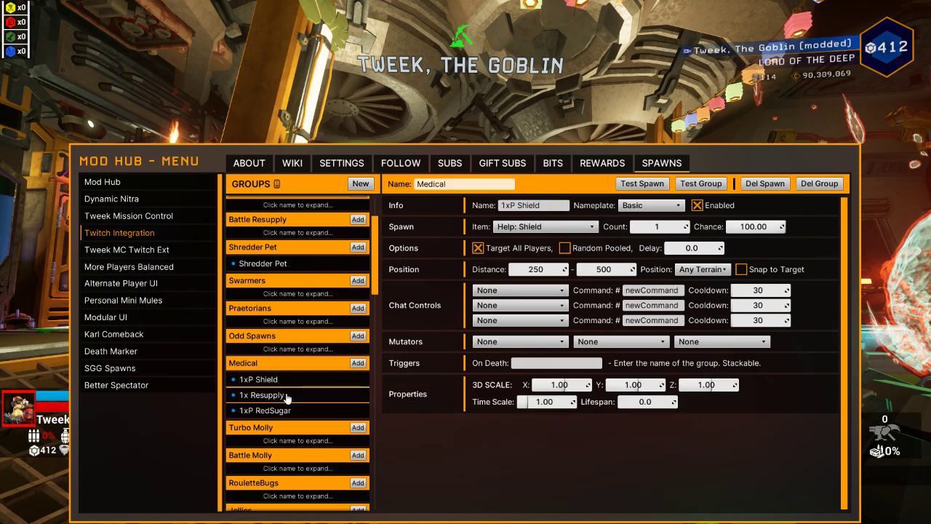
{"action": "left_click", "coordinate": [267, 398]}
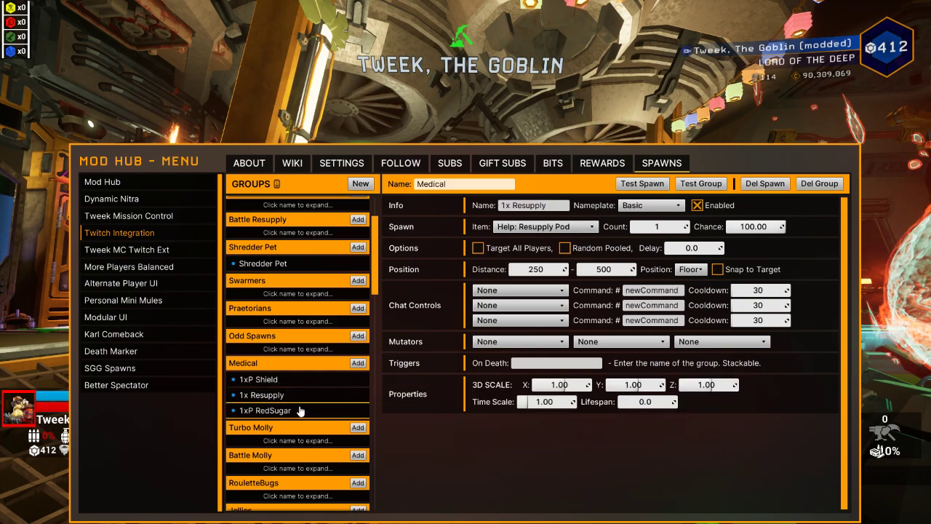
{"action": "left_click", "coordinate": [300, 411]}
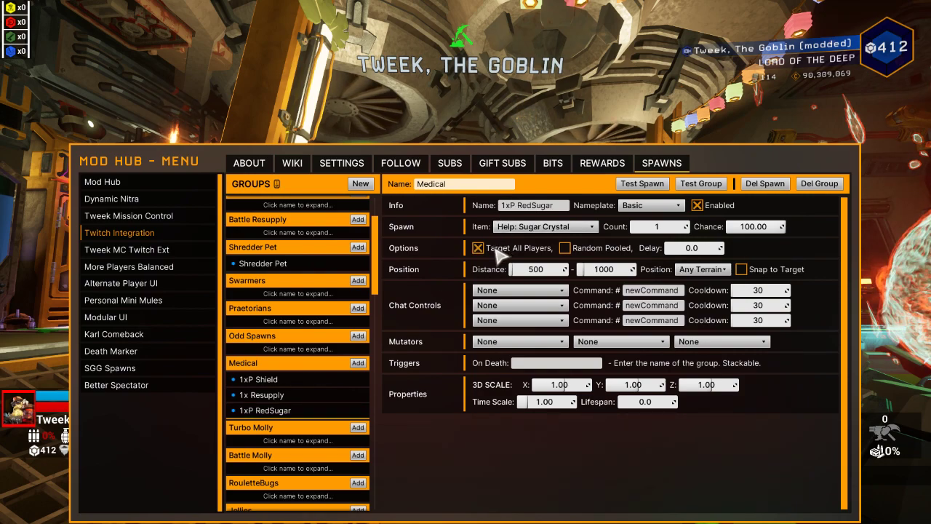
{"action": "left_click", "coordinate": [297, 371]}
{"action": "left_click", "coordinate": [301, 249]}
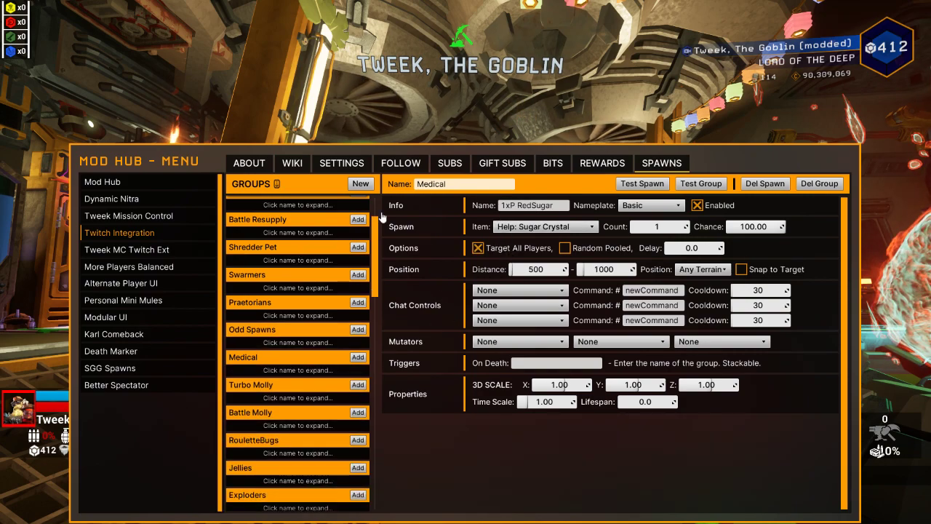
Revisit the bits ranges and look through the full list of channel rewards.
{"action": "left_click", "coordinate": [551, 164]}
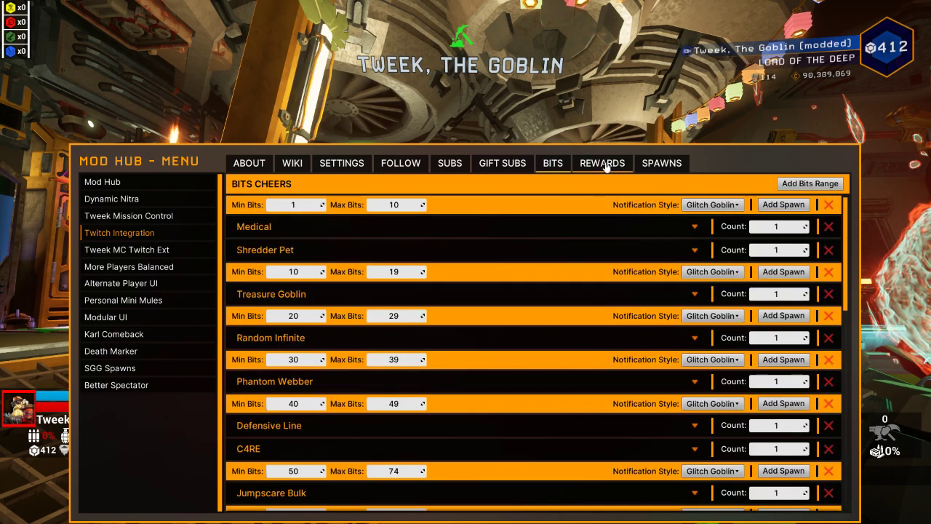
{"action": "left_click", "coordinate": [607, 167]}
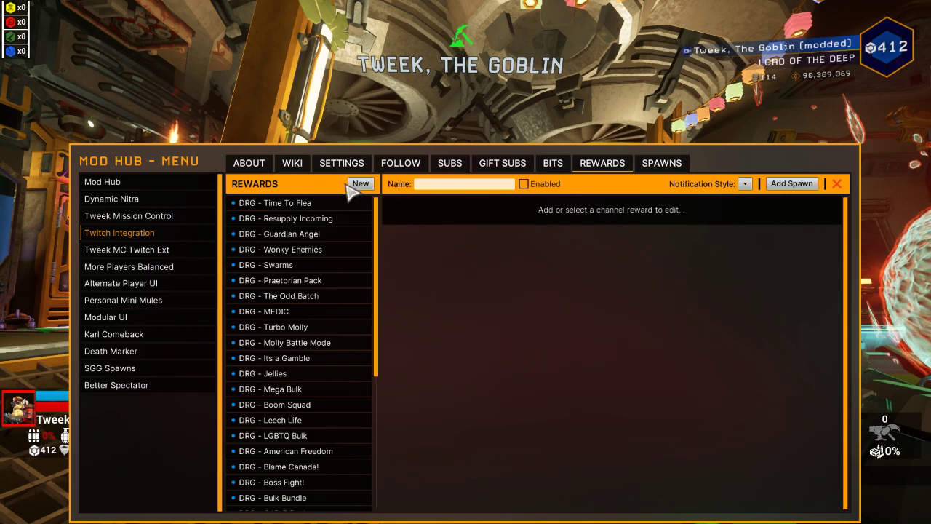
{"action": "scroll", "coordinate": [354, 349], "scroll_direction": "down", "scroll_amount": 5}
{"action": "scroll", "coordinate": [354, 361], "scroll_direction": "down", "scroll_amount": 3}
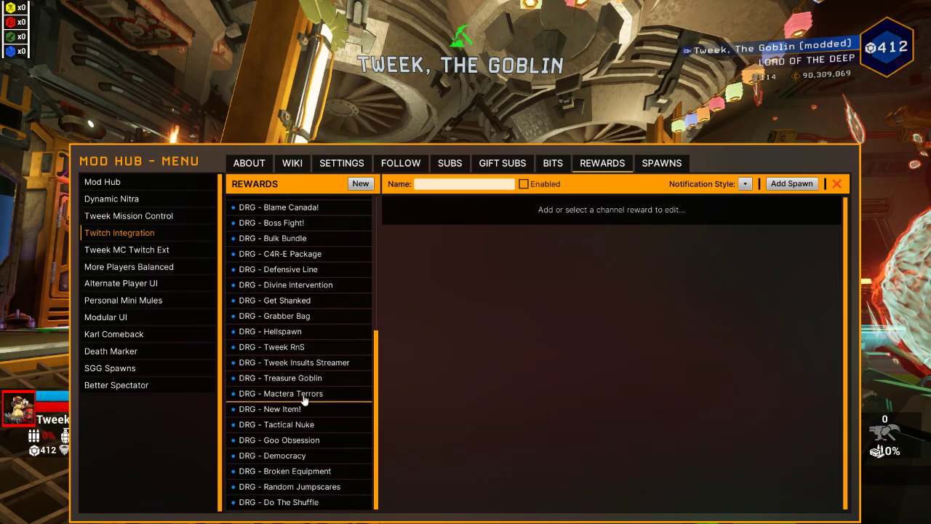
{"action": "scroll", "coordinate": [315, 387], "scroll_direction": "up", "scroll_amount": 8}
{"action": "scroll", "coordinate": [318, 385], "scroll_direction": "up", "scroll_amount": 1}
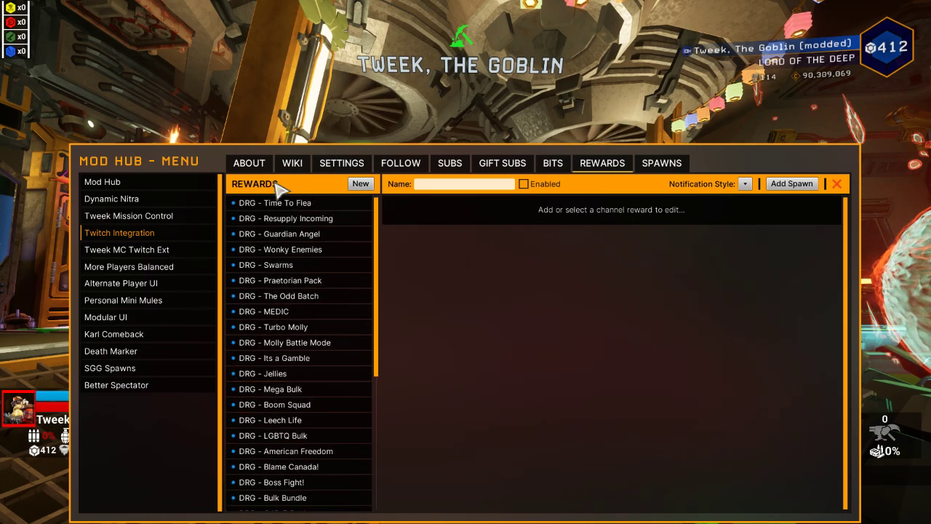
Open the DRG - Time To Flea channel reward, highlight its name and select Fleas as its spawn group.
{"action": "left_click", "coordinate": [252, 205]}
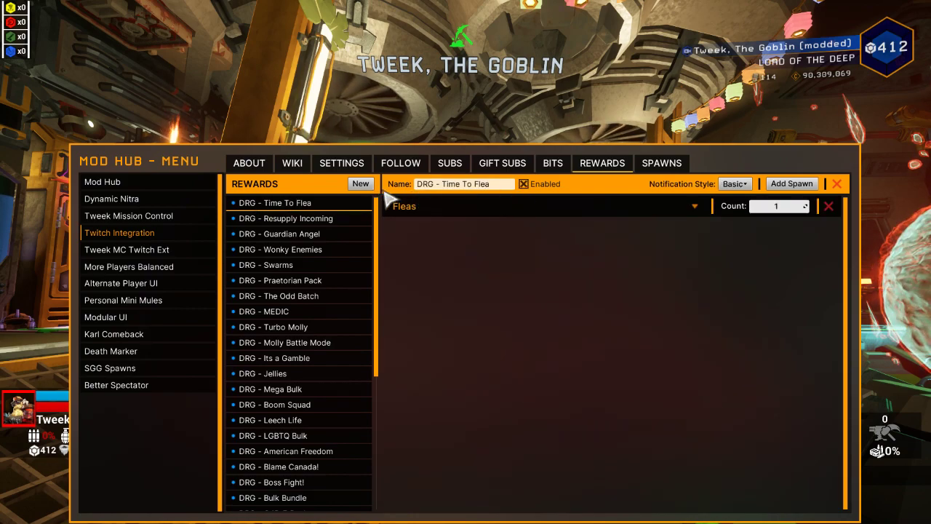
{"action": "left_click", "coordinate": [479, 183]}
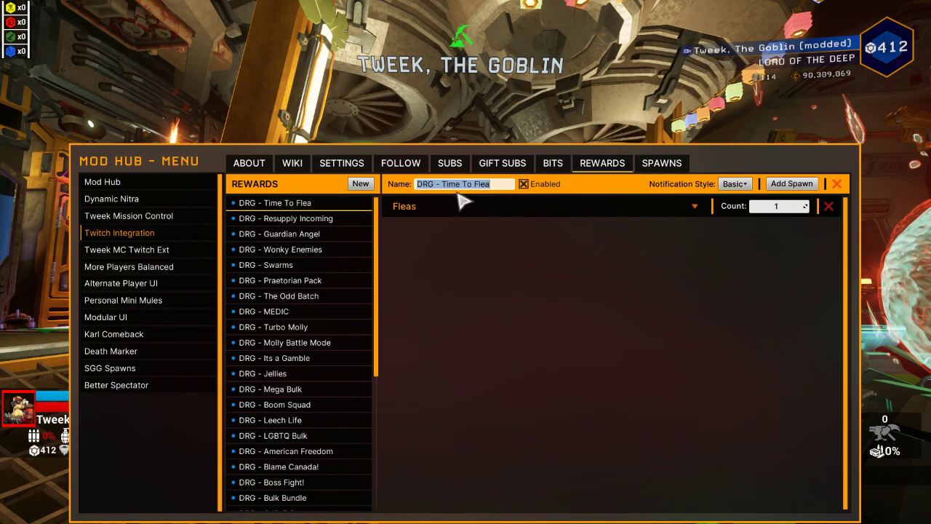
{"action": "left_click", "coordinate": [477, 185]}
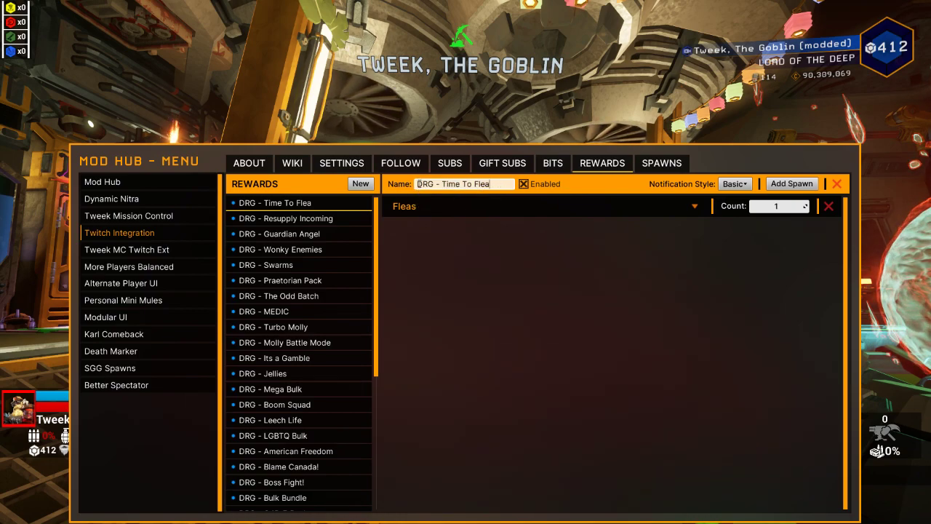
{"action": "left_click_drag", "start_coordinate": [418, 183], "coordinate": [489, 193]}
{"action": "left_click", "coordinate": [496, 185]}
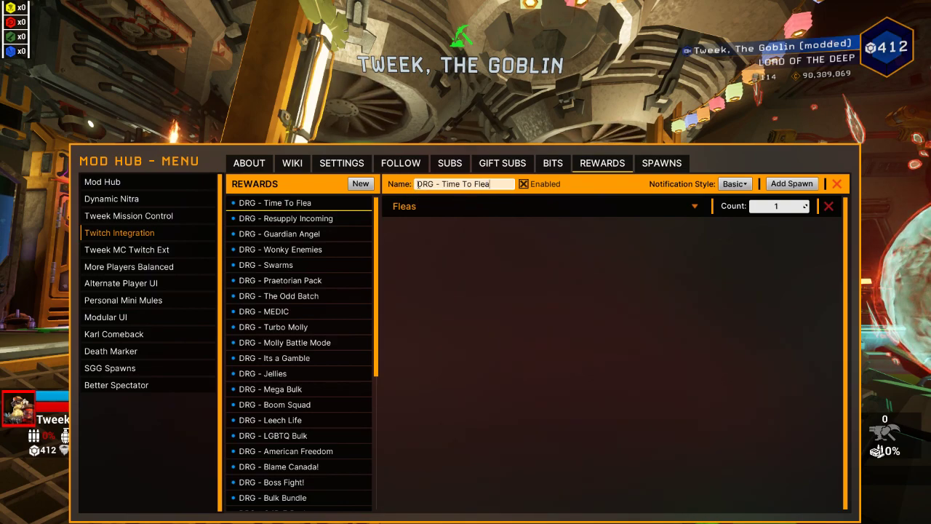
{"action": "left_click_drag", "start_coordinate": [417, 184], "coordinate": [485, 184]}
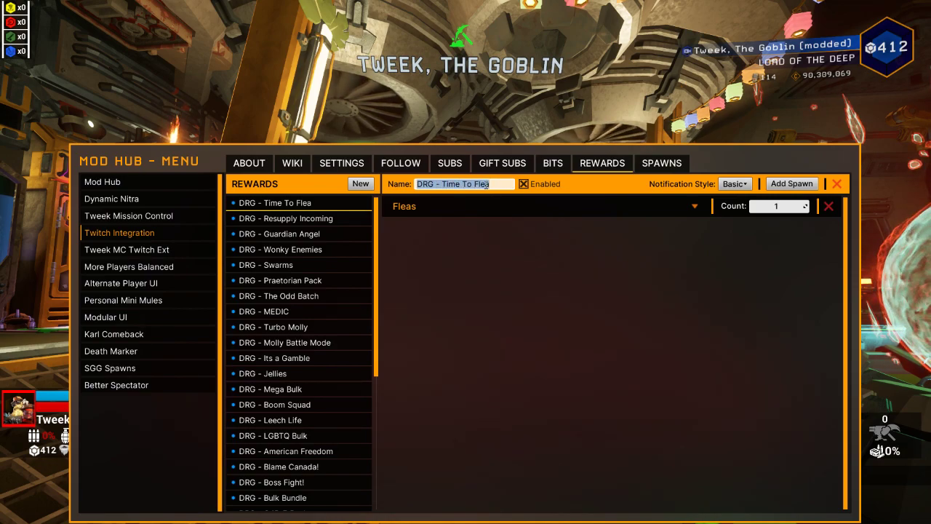
{"action": "left_click", "coordinate": [486, 184]}
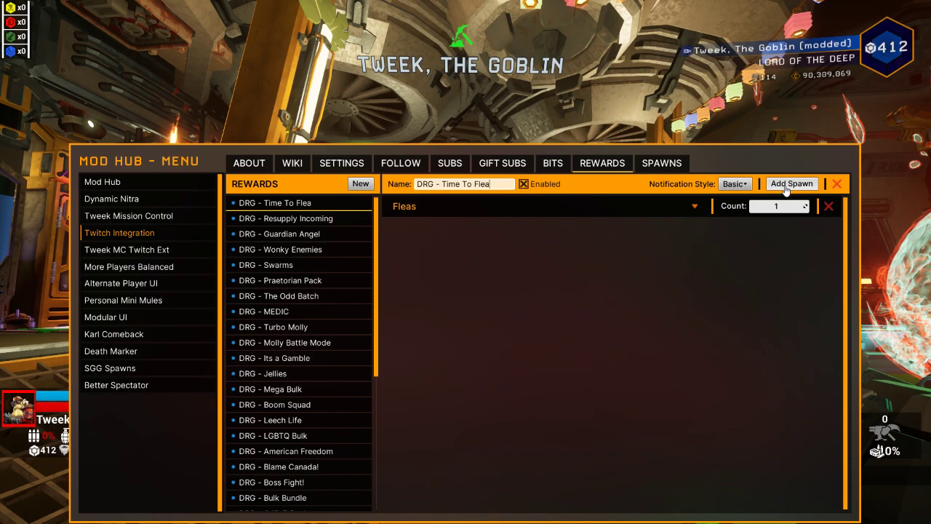
{"action": "left_click", "coordinate": [694, 208]}
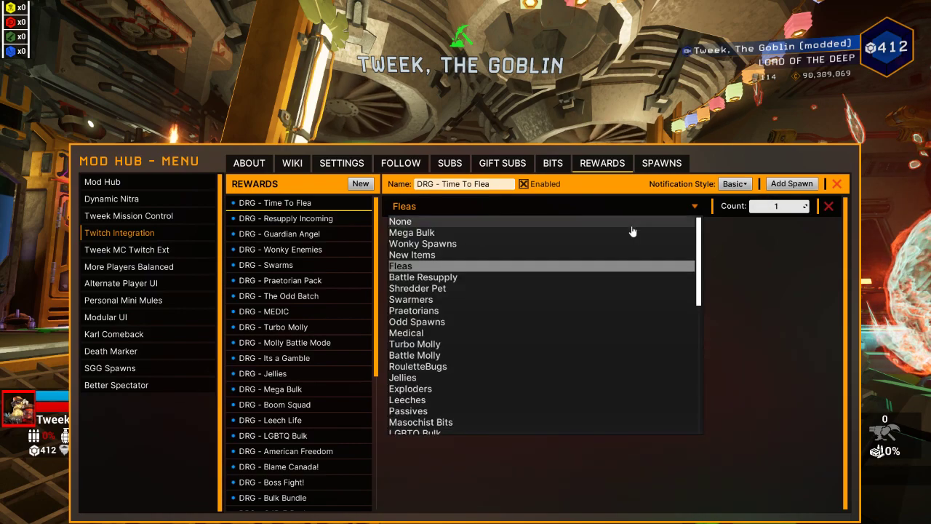
{"action": "left_click", "coordinate": [461, 268]}
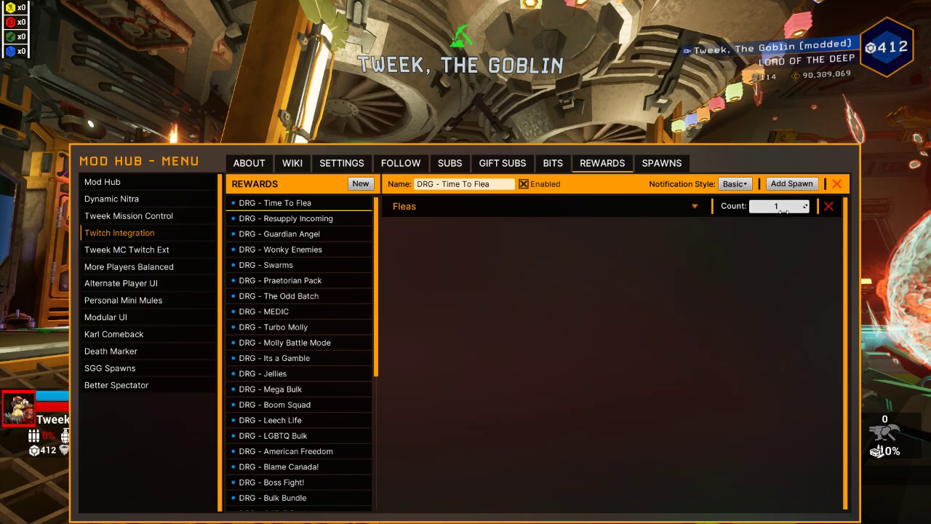
Find the Fleas group among the spawn groups and open its FireFlea spawn.
{"action": "left_click", "coordinate": [662, 165]}
{"action": "scroll", "coordinate": [275, 302], "scroll_direction": "down", "scroll_amount": 2}
{"action": "scroll", "coordinate": [274, 302], "scroll_direction": "down", "scroll_amount": 10}
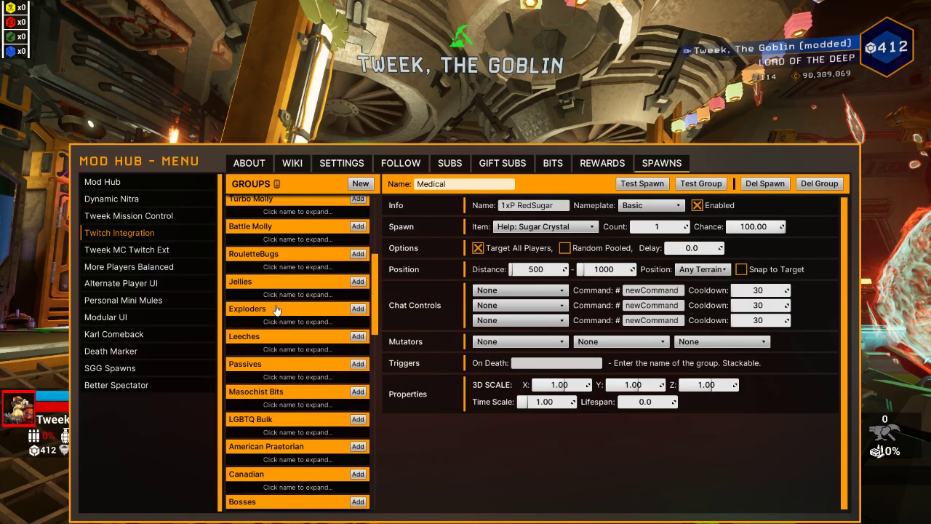
{"action": "scroll", "coordinate": [275, 311], "scroll_direction": "down", "scroll_amount": 3}
{"action": "scroll", "coordinate": [284, 312], "scroll_direction": "up", "scroll_amount": 15}
{"action": "scroll", "coordinate": [288, 313], "scroll_direction": "up", "scroll_amount": 2}
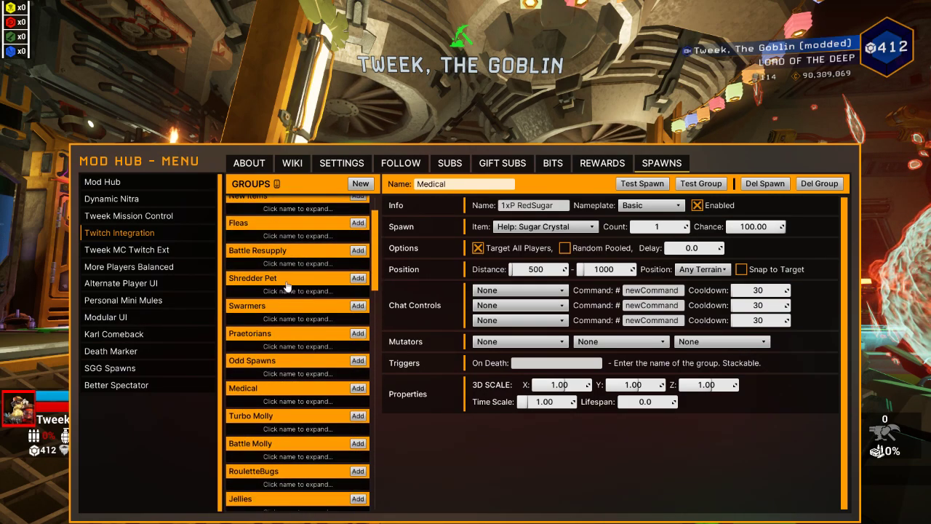
{"action": "left_click", "coordinate": [269, 231]}
{"action": "left_click", "coordinate": [297, 241]}
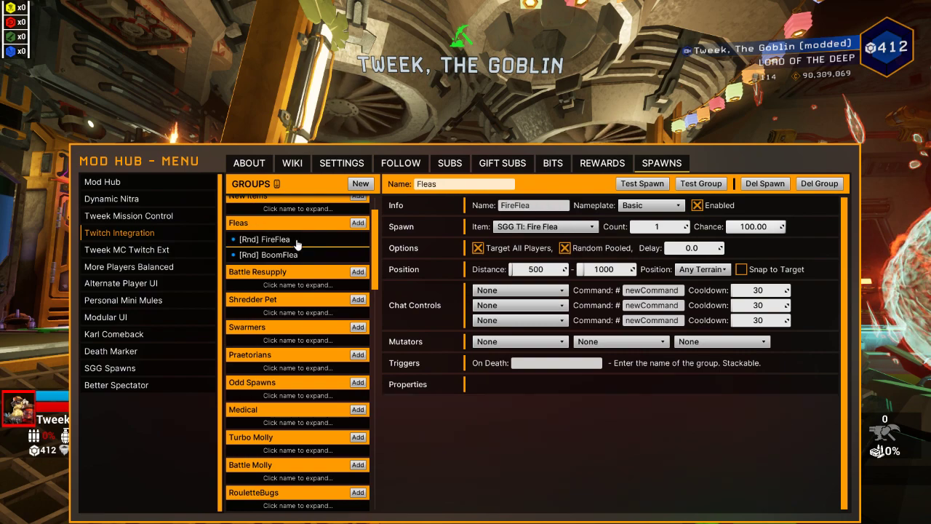
Compare the FireFlea and BoomFlea spawn settings and collapse the Fleas group.
{"action": "left_click", "coordinate": [300, 255]}
{"action": "left_click", "coordinate": [297, 240]}
{"action": "left_click", "coordinate": [299, 255]}
{"action": "left_click", "coordinate": [297, 240]}
{"action": "left_click", "coordinate": [299, 256]}
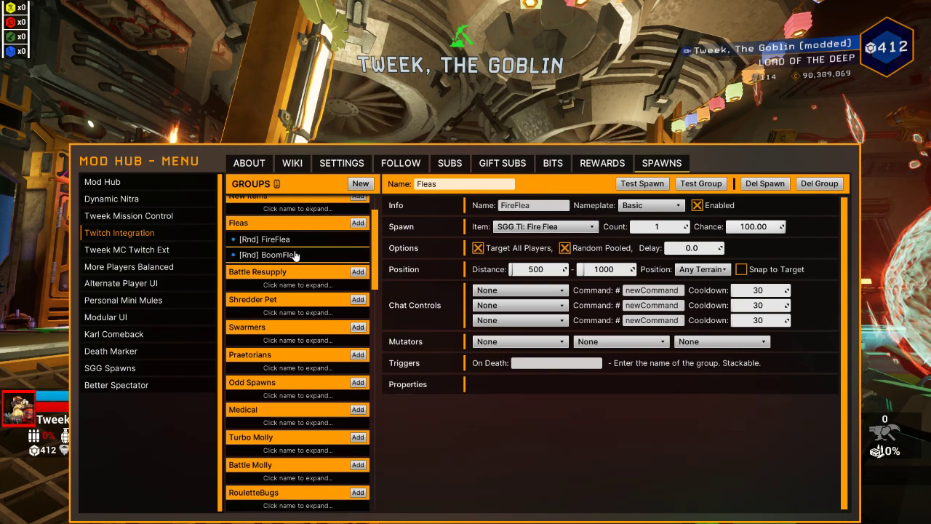
{"action": "left_click", "coordinate": [277, 224]}
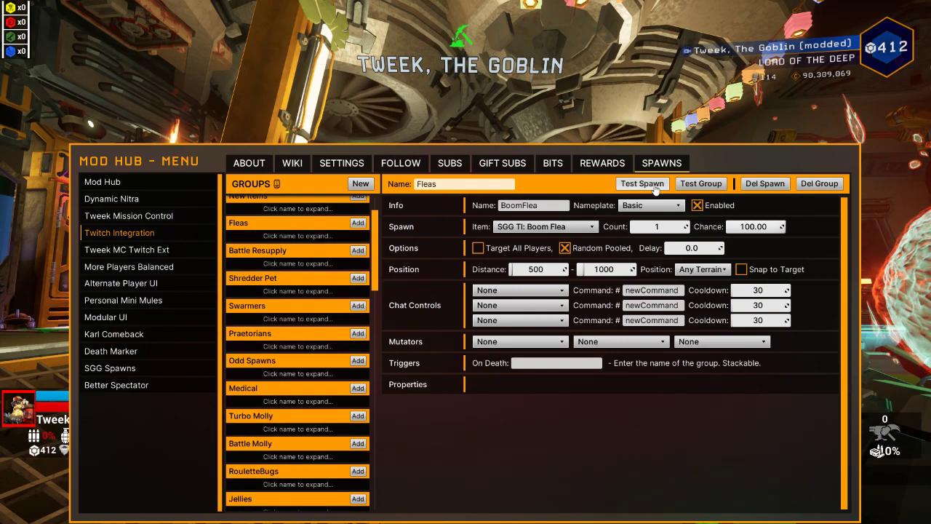
Revisit the DRG - Time To Flea reward, and check the contents of the Fleas and Shredder Pet spawn groups again.
{"action": "left_click", "coordinate": [602, 163]}
{"action": "left_click", "coordinate": [336, 205]}
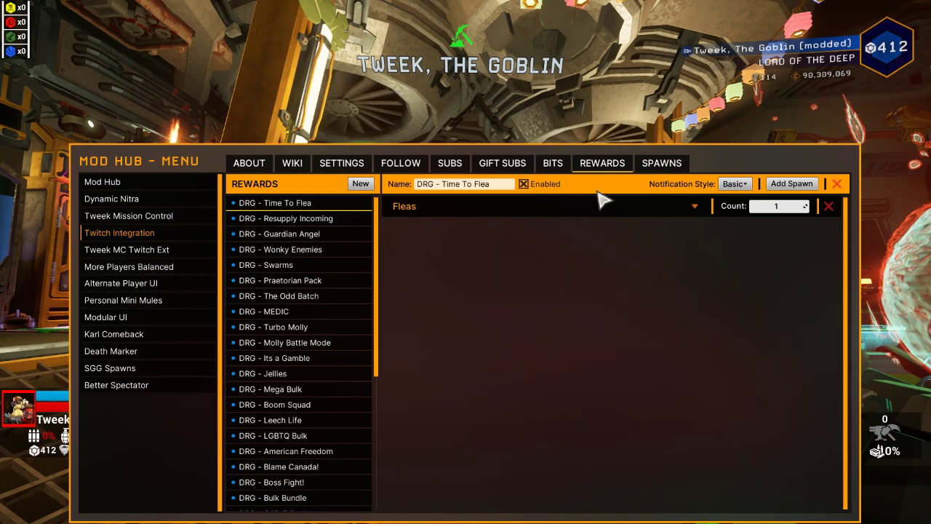
{"action": "left_click", "coordinate": [671, 166]}
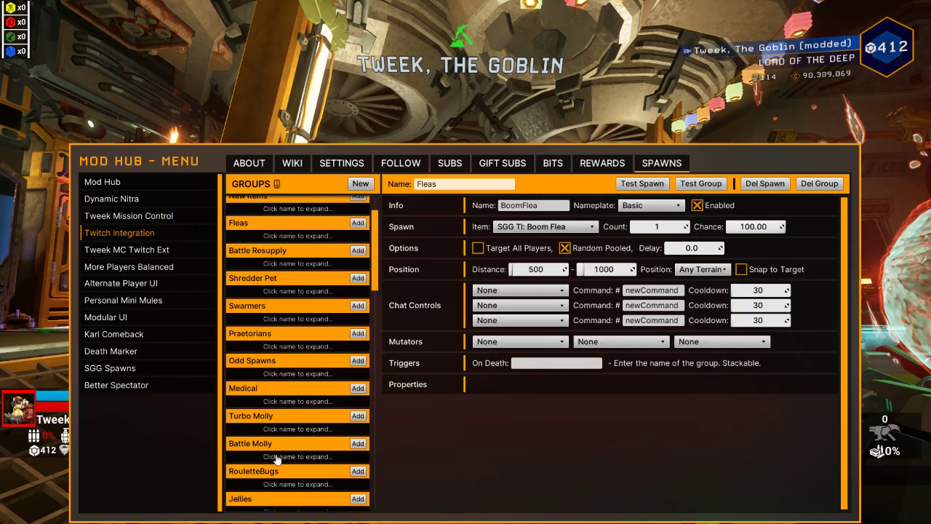
{"action": "left_click", "coordinate": [281, 237]}
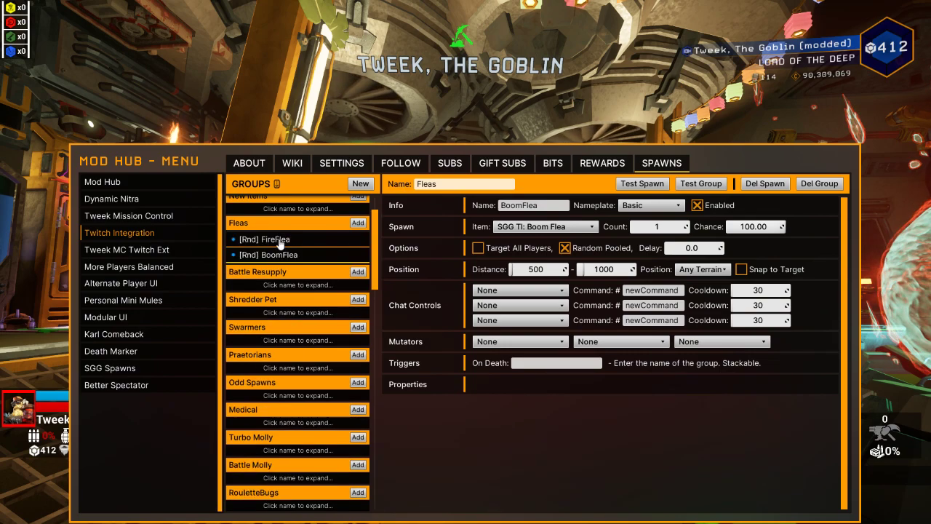
{"action": "left_click", "coordinate": [280, 243]}
{"action": "left_click", "coordinate": [282, 256]}
{"action": "left_click", "coordinate": [283, 253]}
{"action": "left_click", "coordinate": [284, 280]}
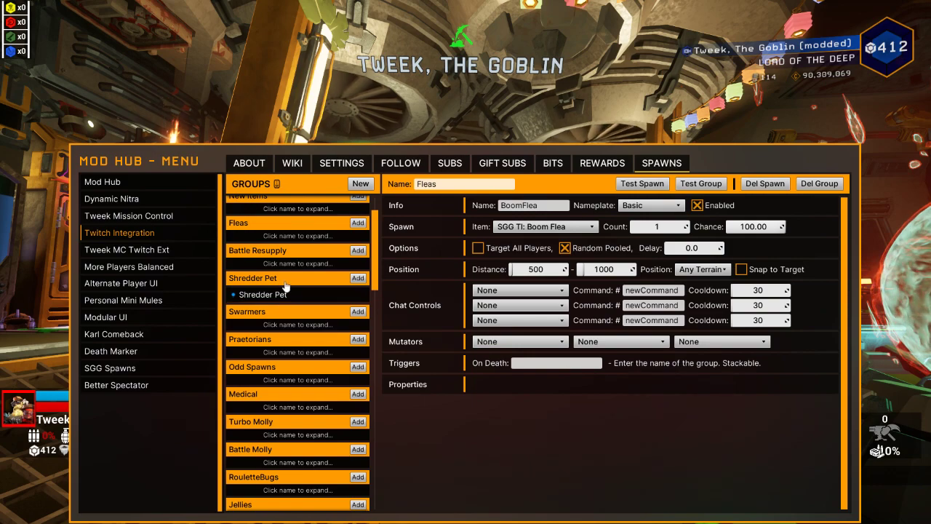
{"action": "left_click", "coordinate": [285, 283]}
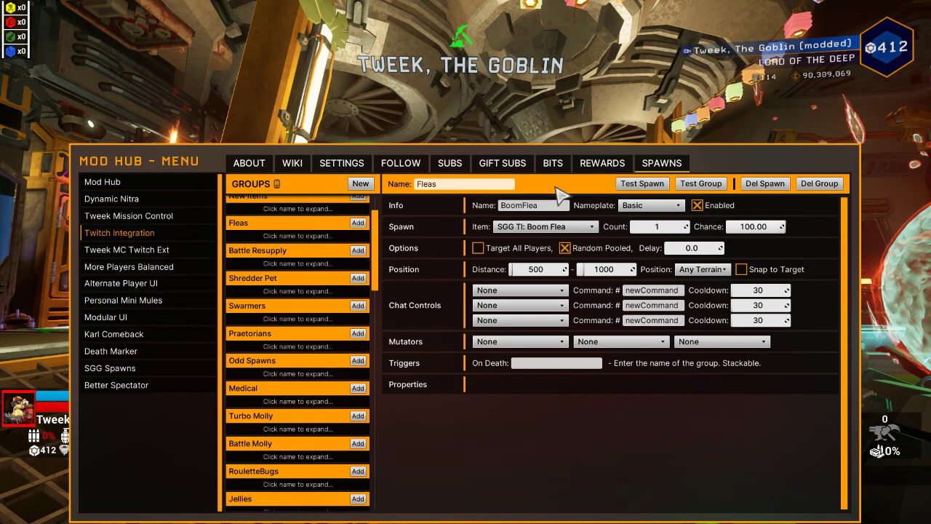
Review the spawn setups for rewards, bits, gift subscriptions, subscriptions and follows.
{"action": "left_click", "coordinate": [606, 161]}
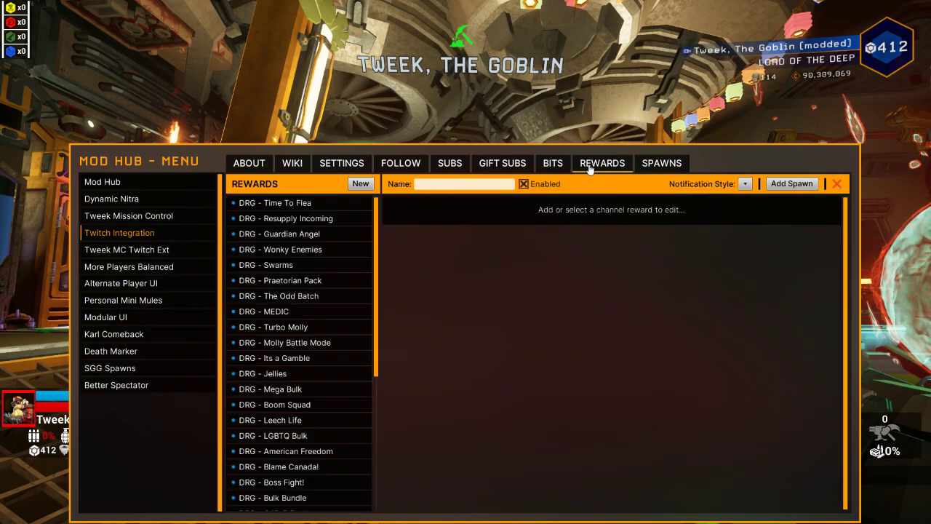
{"action": "left_click", "coordinate": [502, 163]}
{"action": "left_click", "coordinate": [450, 163]}
{"action": "left_click", "coordinate": [419, 162]}
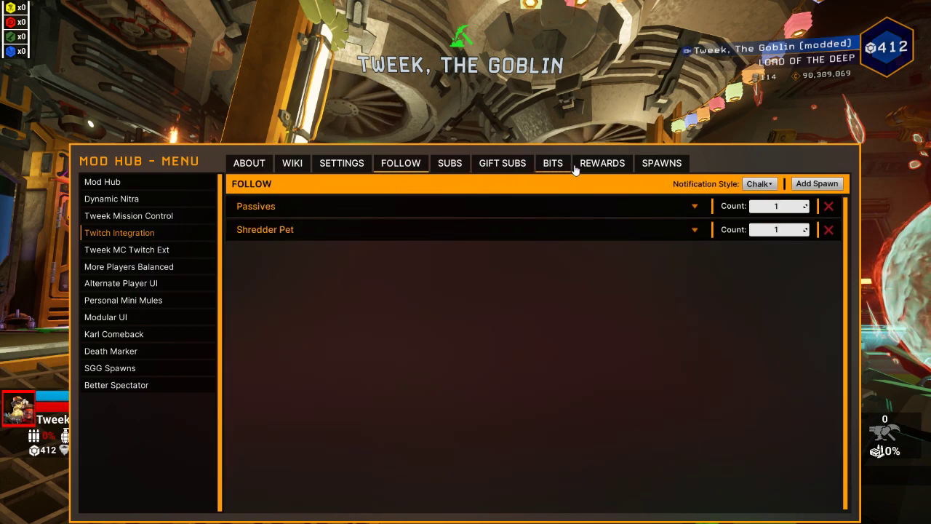
{"action": "left_click", "coordinate": [589, 163]}
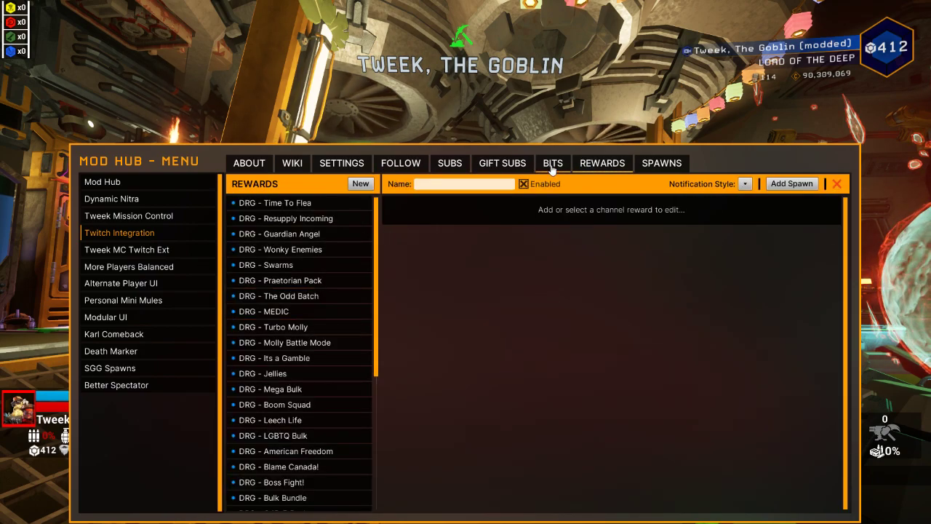
{"action": "left_click", "coordinate": [553, 163]}
{"action": "left_click", "coordinate": [503, 165]}
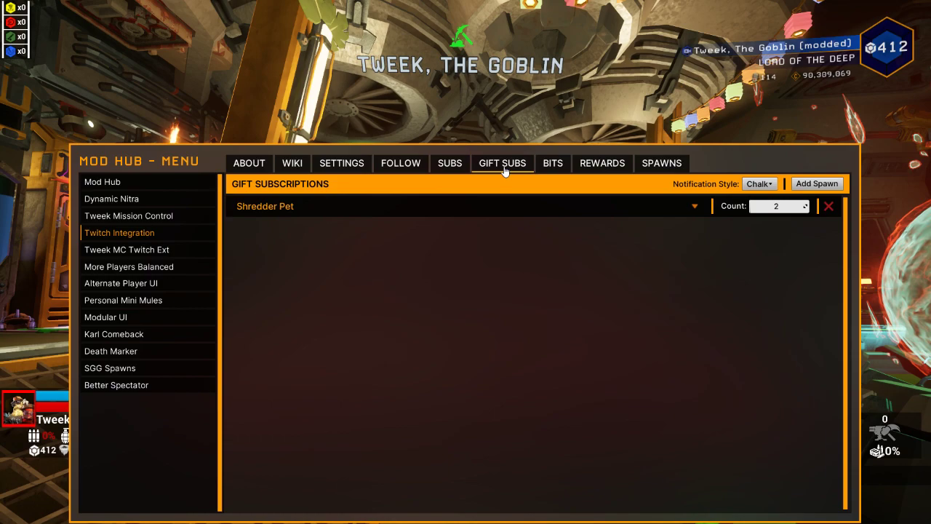
{"action": "left_click", "coordinate": [448, 172]}
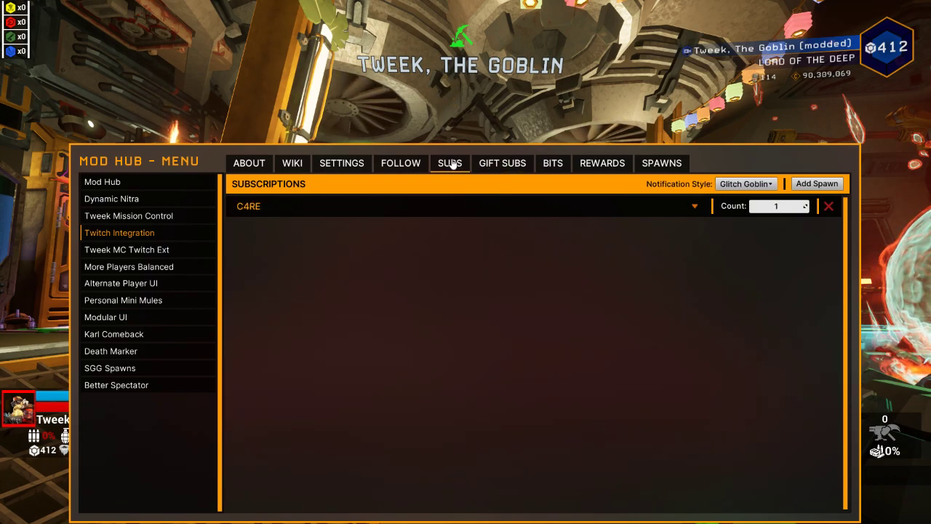
{"action": "left_click", "coordinate": [395, 170]}
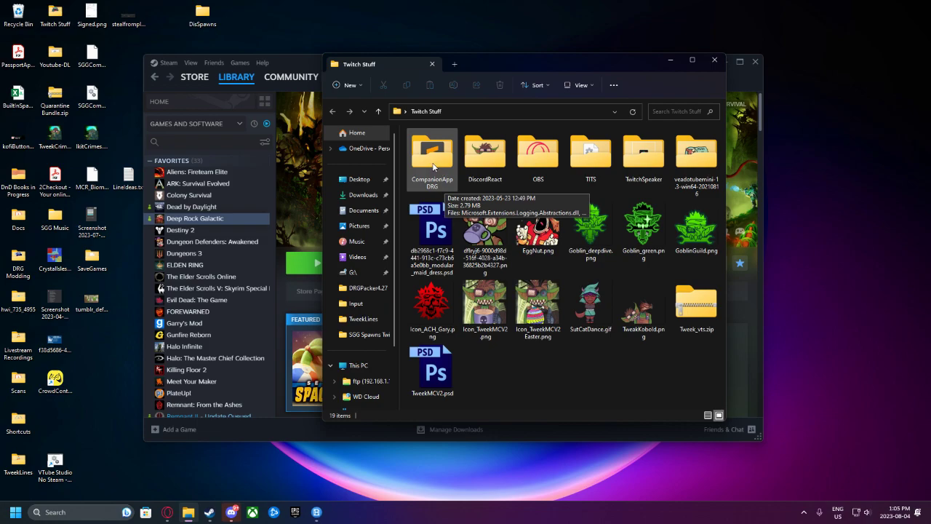
Launch ViewerInteractivity.exe from the CompanionAppDRG folder and reposition the Twitch Companion App window.
{"action": "double_click", "coordinate": [433, 165]}
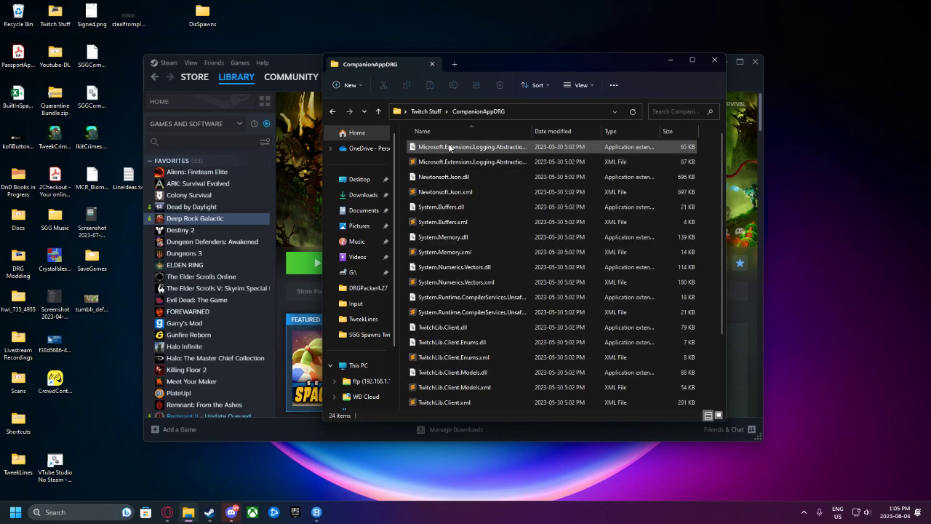
{"action": "scroll", "coordinate": [454, 153], "scroll_direction": "down", "scroll_amount": 2}
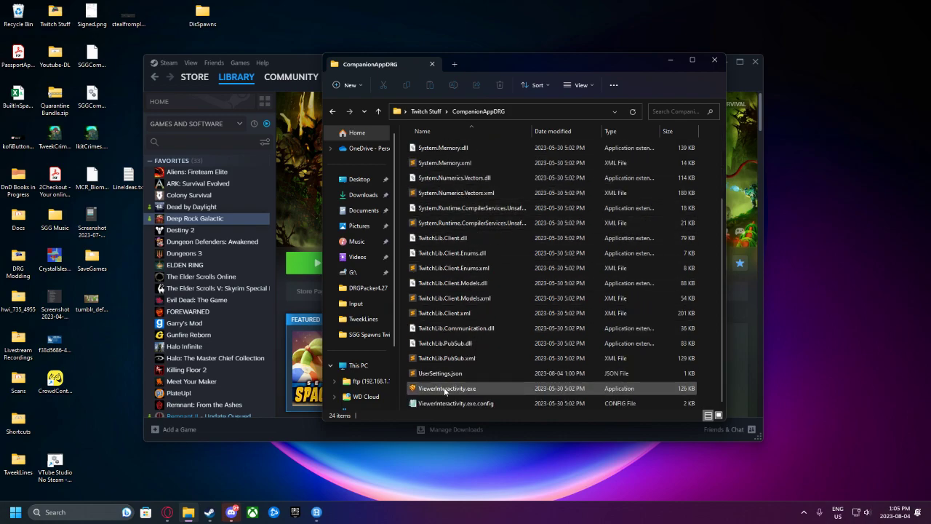
{"action": "double_click", "coordinate": [473, 389]}
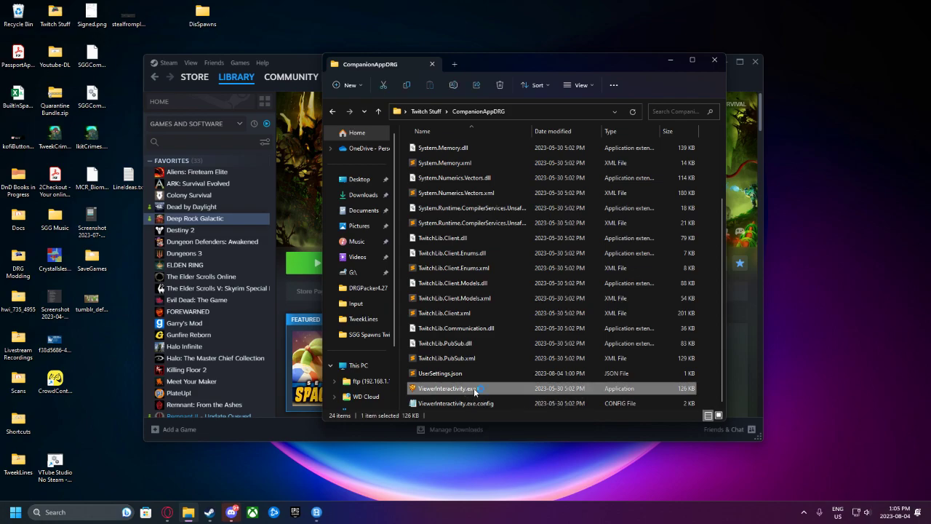
{"action": "left_click_drag", "start_coordinate": [480, 171], "coordinate": [504, 153]}
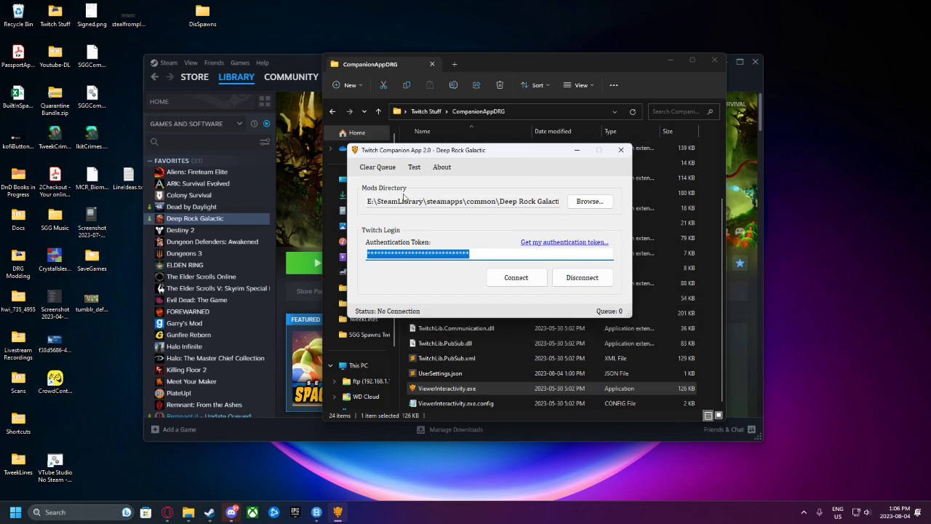
Inspect the full Mods Directory path in the Twitch Companion App, from its drive letter to the Deep Rock Galactic\FSD\Mods folder.
{"action": "left_click_drag", "start_coordinate": [369, 200], "coordinate": [582, 200]}
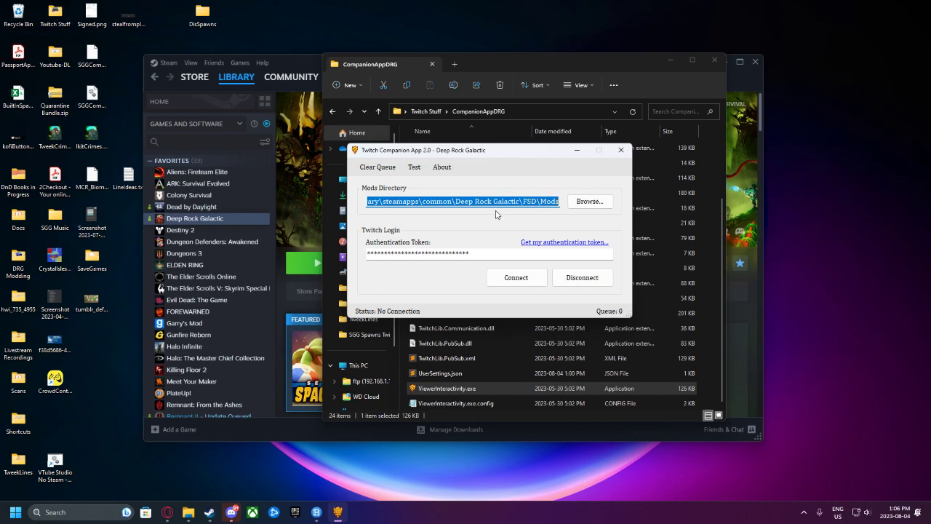
{"action": "left_click", "coordinate": [381, 201]}
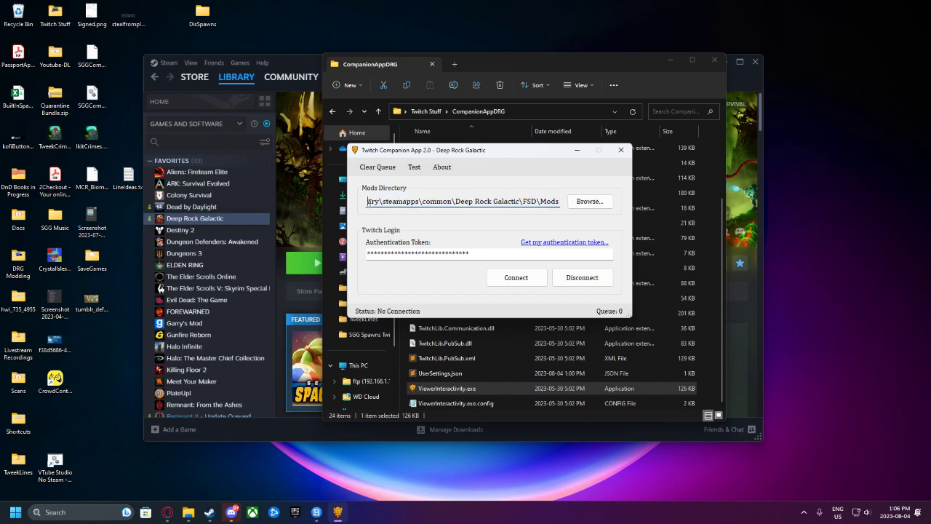
{"action": "left_click_drag", "start_coordinate": [368, 202], "coordinate": [346, 204]}
{"action": "left_click", "coordinate": [369, 201]}
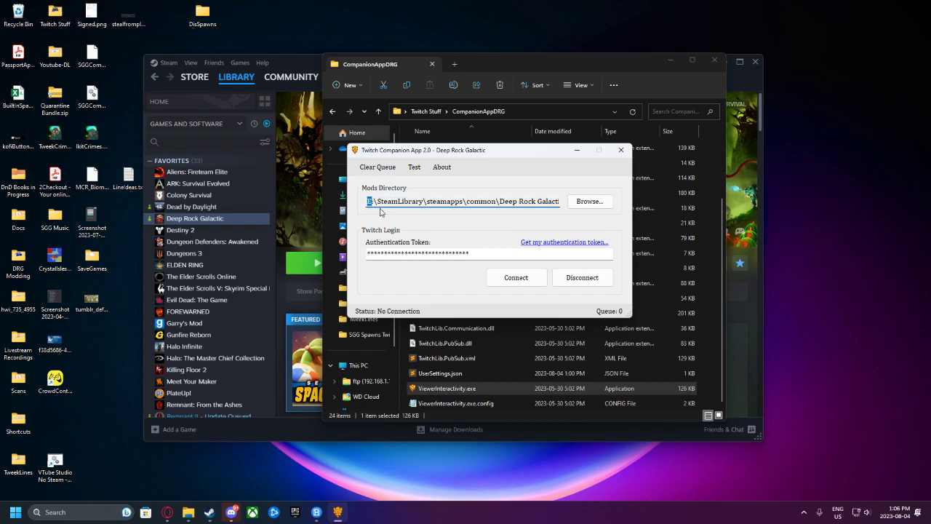
Browse the folder tree for the Deep Rock Galactic mods directory and close the folder browser without choosing a folder.
{"action": "left_click", "coordinate": [591, 202]}
{"action": "scroll", "coordinate": [459, 263], "scroll_direction": "down", "scroll_amount": 4}
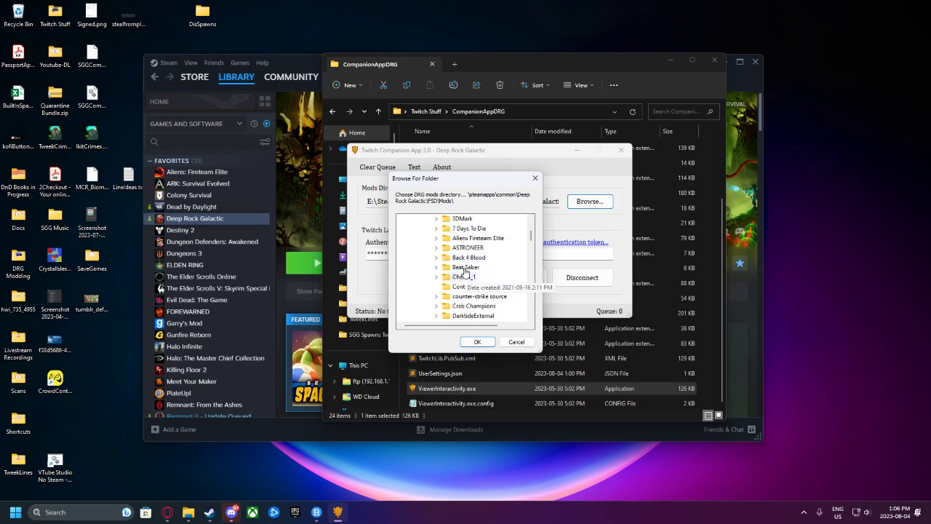
{"action": "scroll", "coordinate": [499, 238], "scroll_direction": "up", "scroll_amount": 4}
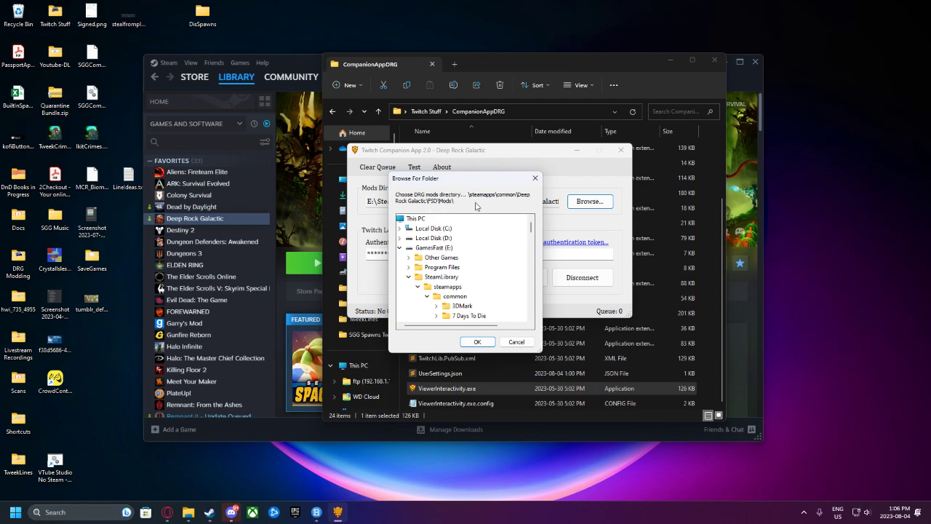
{"action": "left_click", "coordinate": [536, 177]}
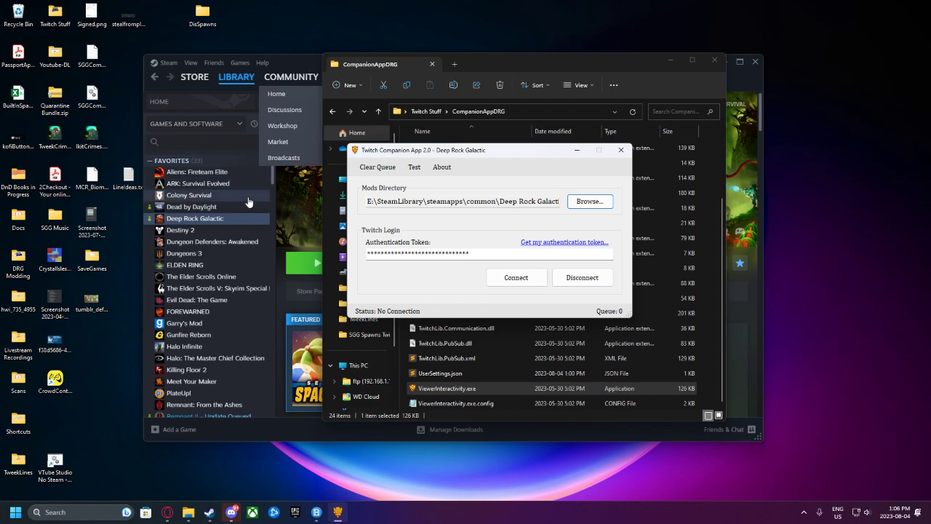
Switch to Steam and open Deep Rock Galactic's local files folder in File Explorer.
{"action": "right_click", "coordinate": [241, 220]}
{"action": "mouse_move", "coordinate": [280, 292]}
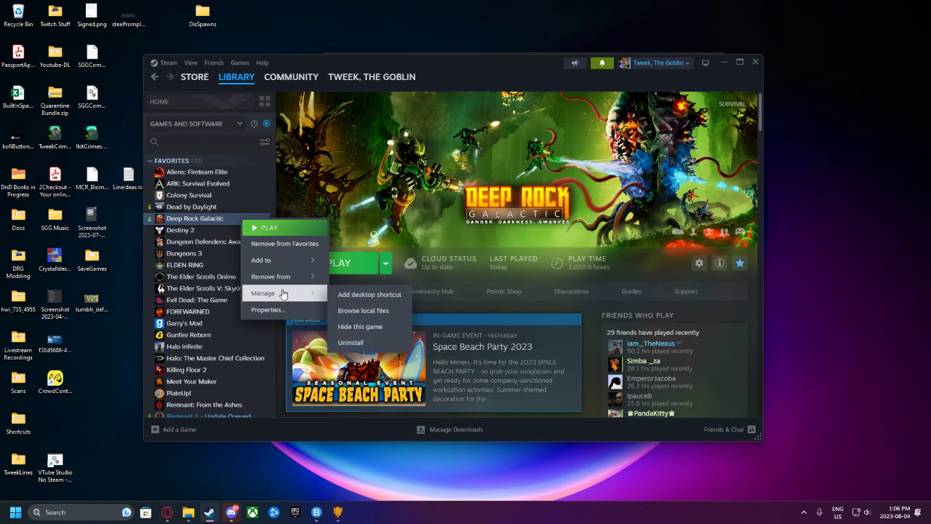
{"action": "left_click", "coordinate": [375, 311]}
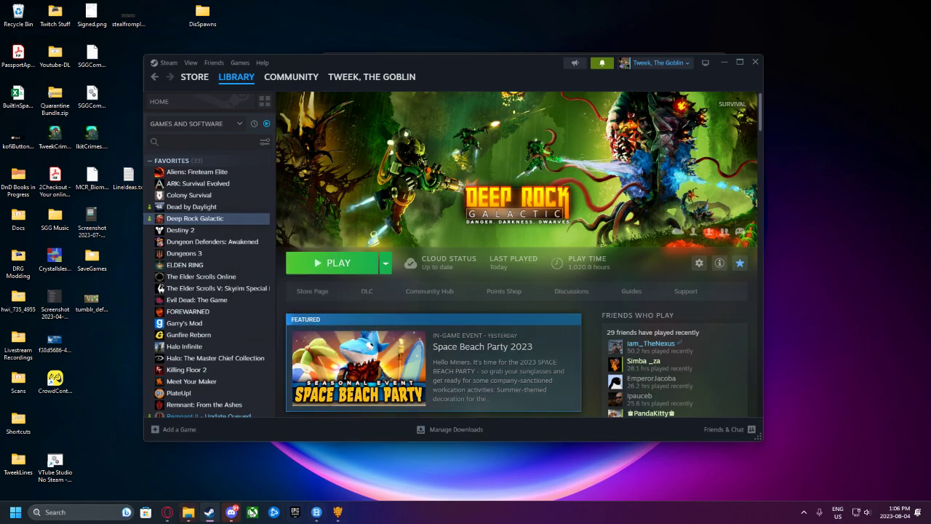
{"action": "mouse_move", "coordinate": [188, 512]}
{"action": "left_click", "coordinate": [209, 480]}
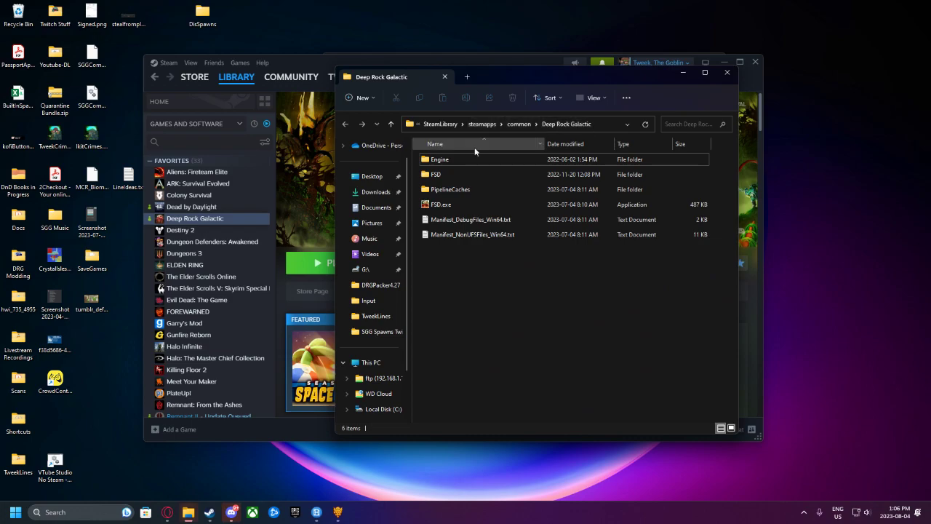
Go into the FSD\Mods folder, reveal its full directory path, and close the File Explorer window.
{"action": "double_click", "coordinate": [449, 176]}
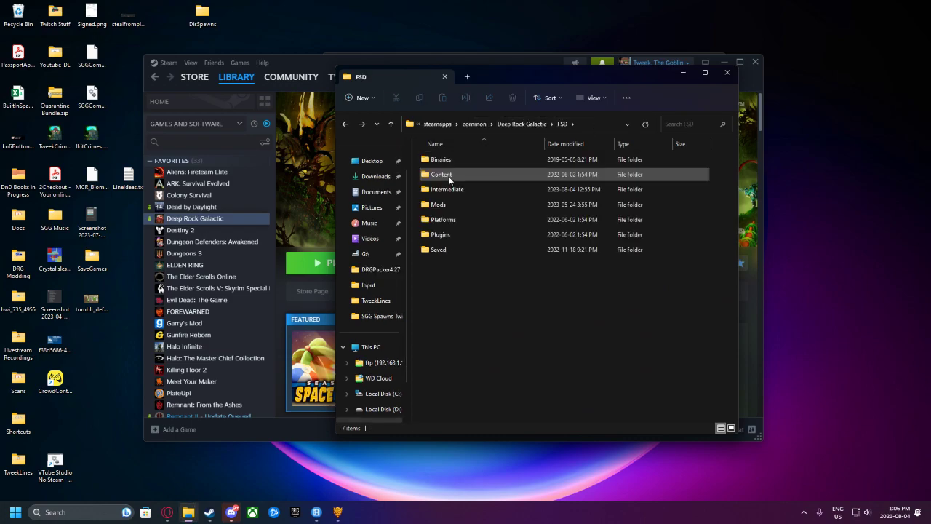
{"action": "double_click", "coordinate": [457, 205]}
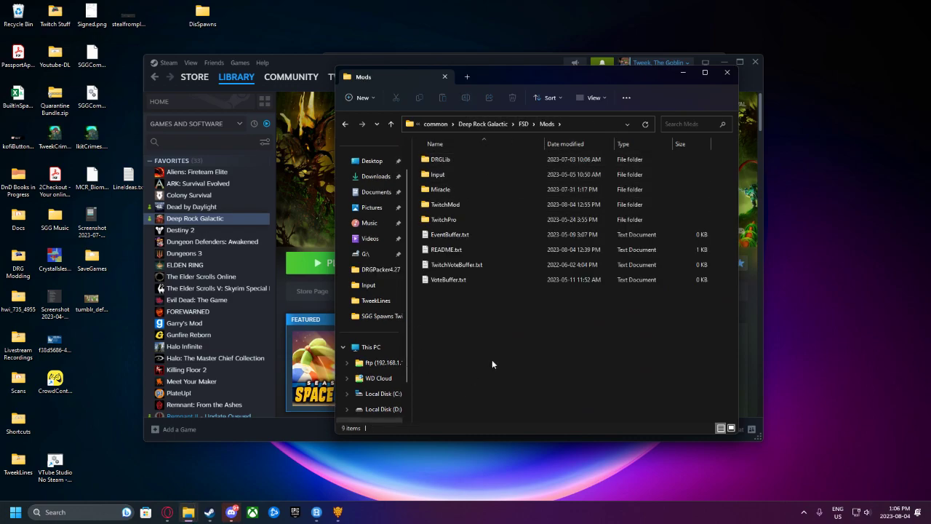
{"action": "left_click", "coordinate": [588, 125]}
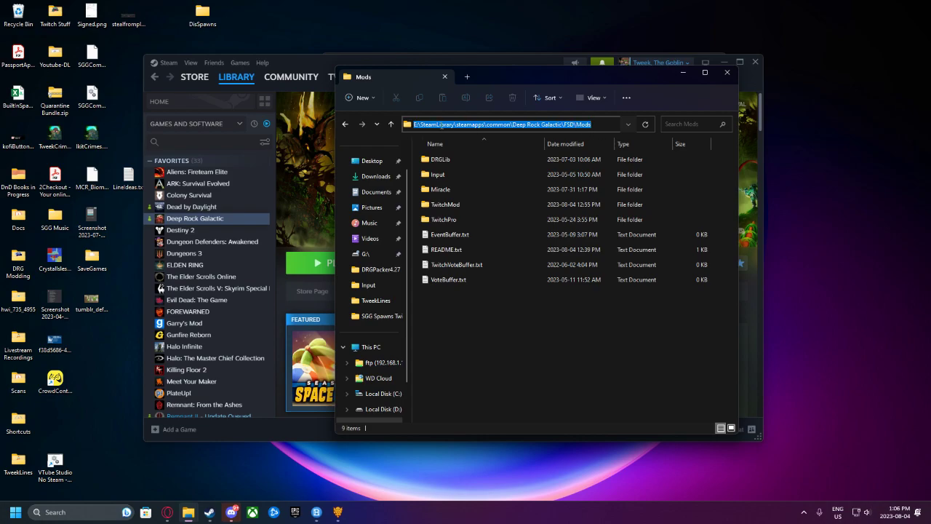
{"action": "left_click", "coordinate": [727, 73]}
Return to the Twitch Companion App, connect it to Twitch with the saved authentication token, and disconnect it.
{"action": "mouse_move", "coordinate": [338, 513]}
{"action": "left_click", "coordinate": [380, 452]}
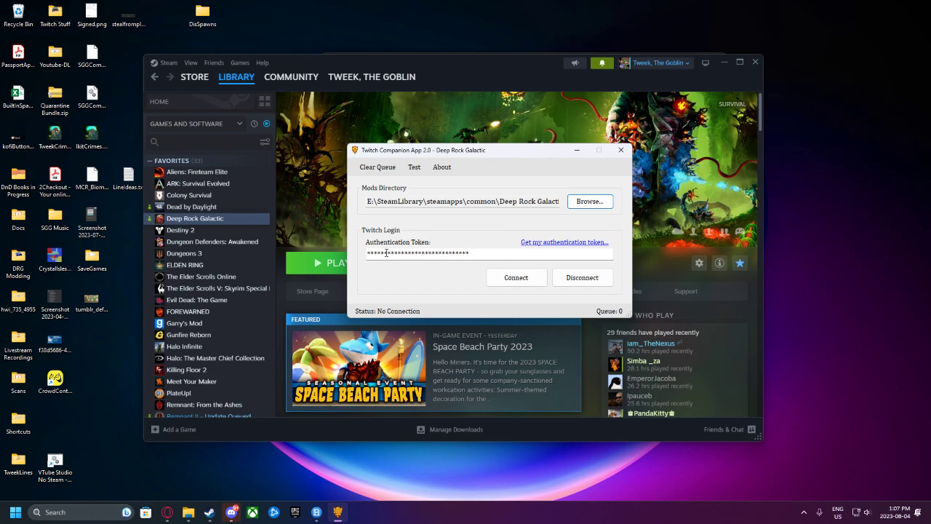
{"action": "left_click", "coordinate": [521, 281]}
{"action": "left_click", "coordinate": [591, 280]}
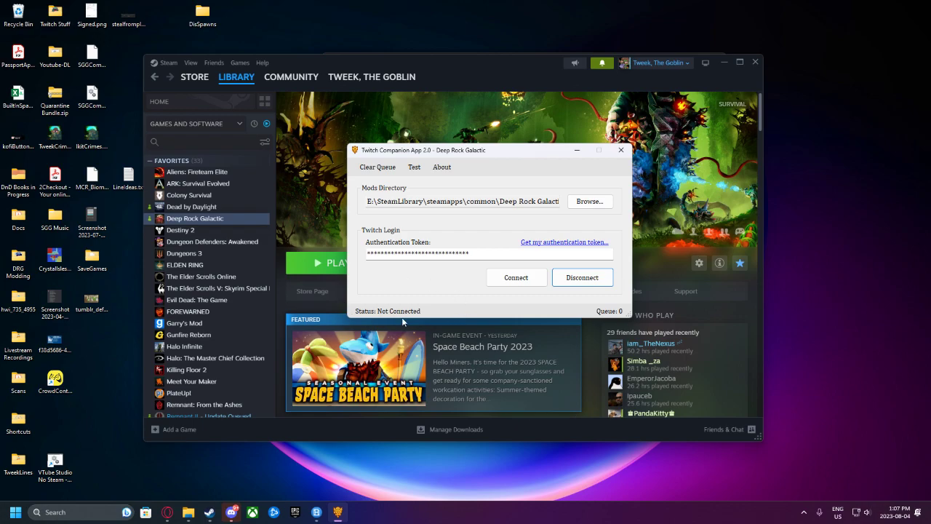